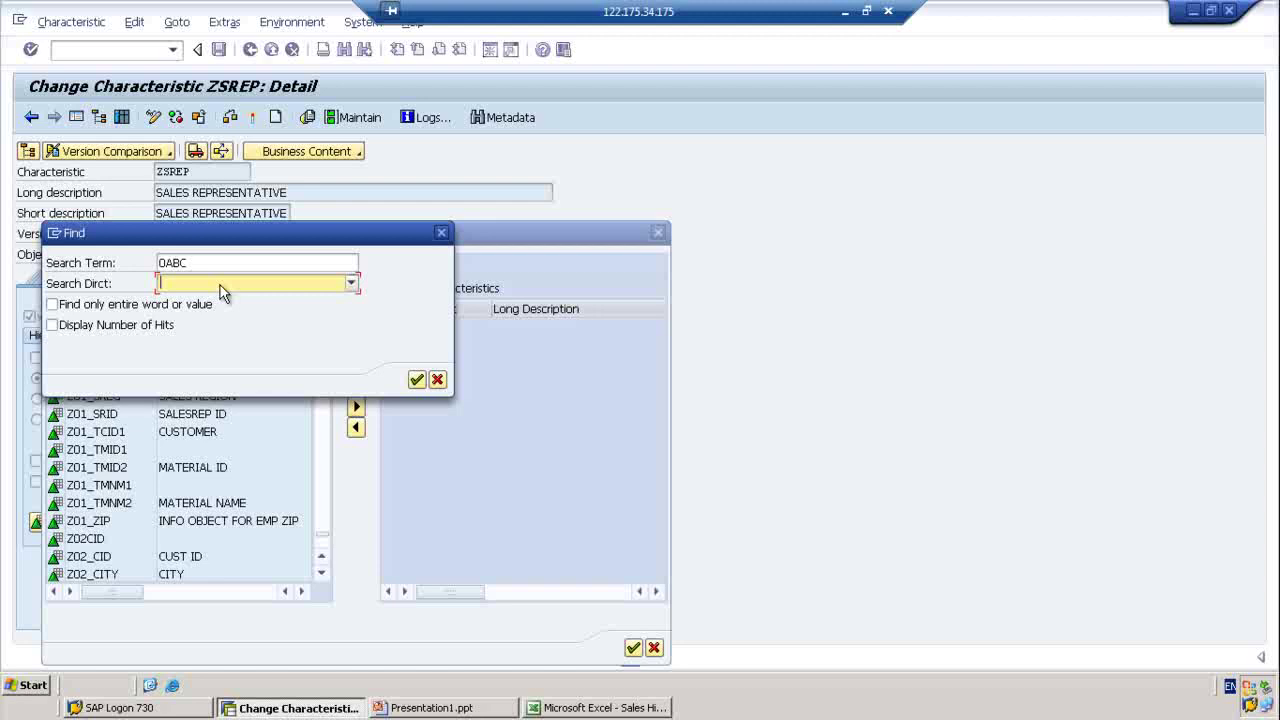
Step: Find ZSREGION in the characteristics template and add it to the external characteristics
{"action": "key", "text": "shift+Tab"}
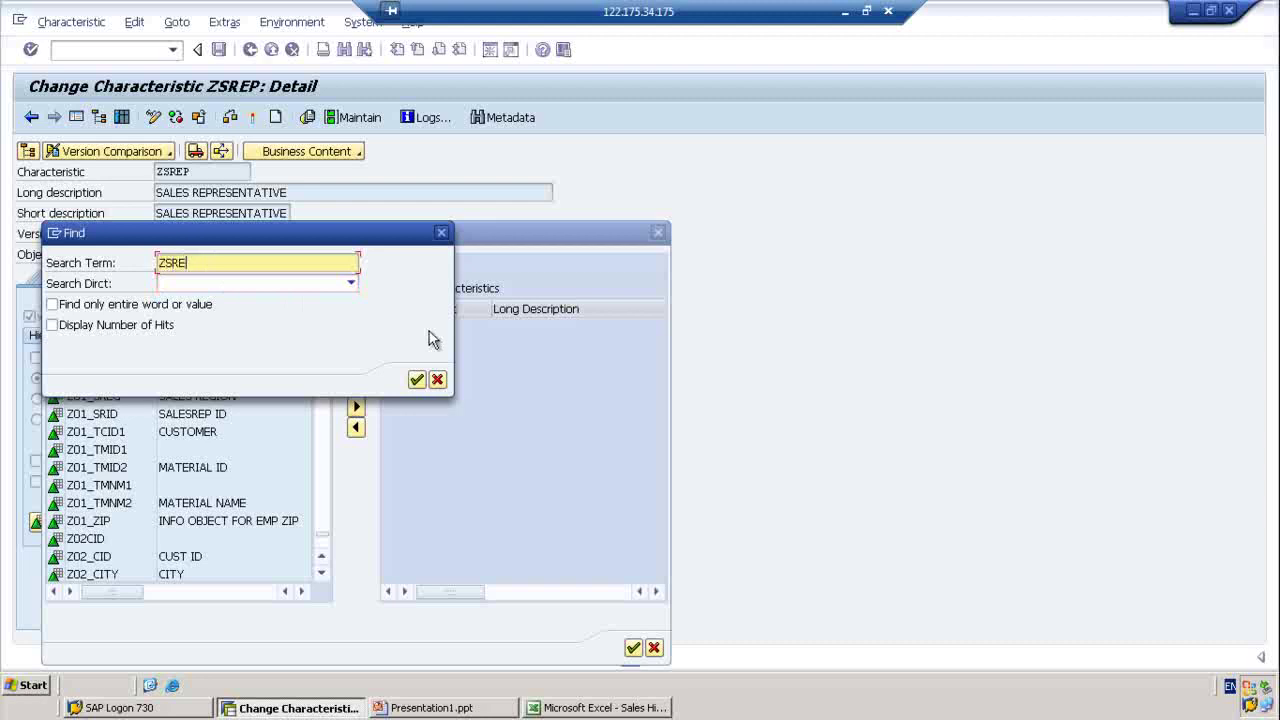
{"action": "left_click", "coordinate": [416, 384]}
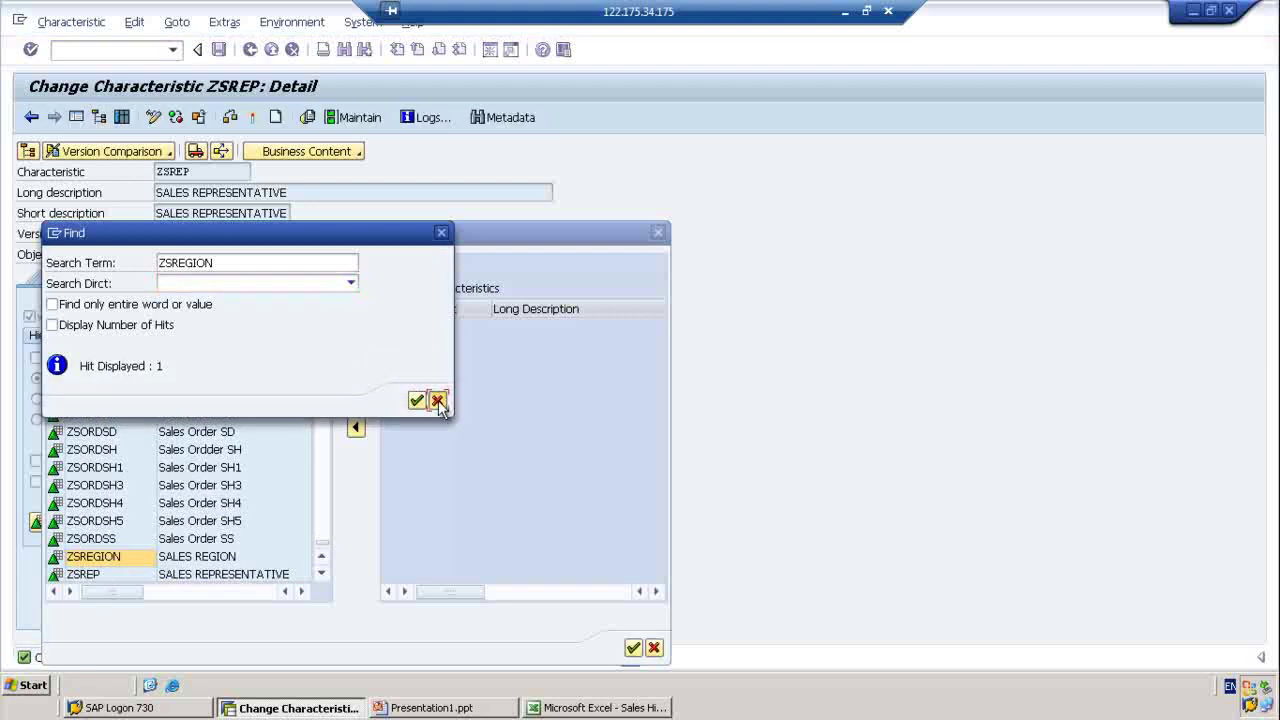
{"action": "left_click", "coordinate": [439, 400]}
{"action": "left_click", "coordinate": [141, 560]}
{"action": "left_click", "coordinate": [356, 407]}
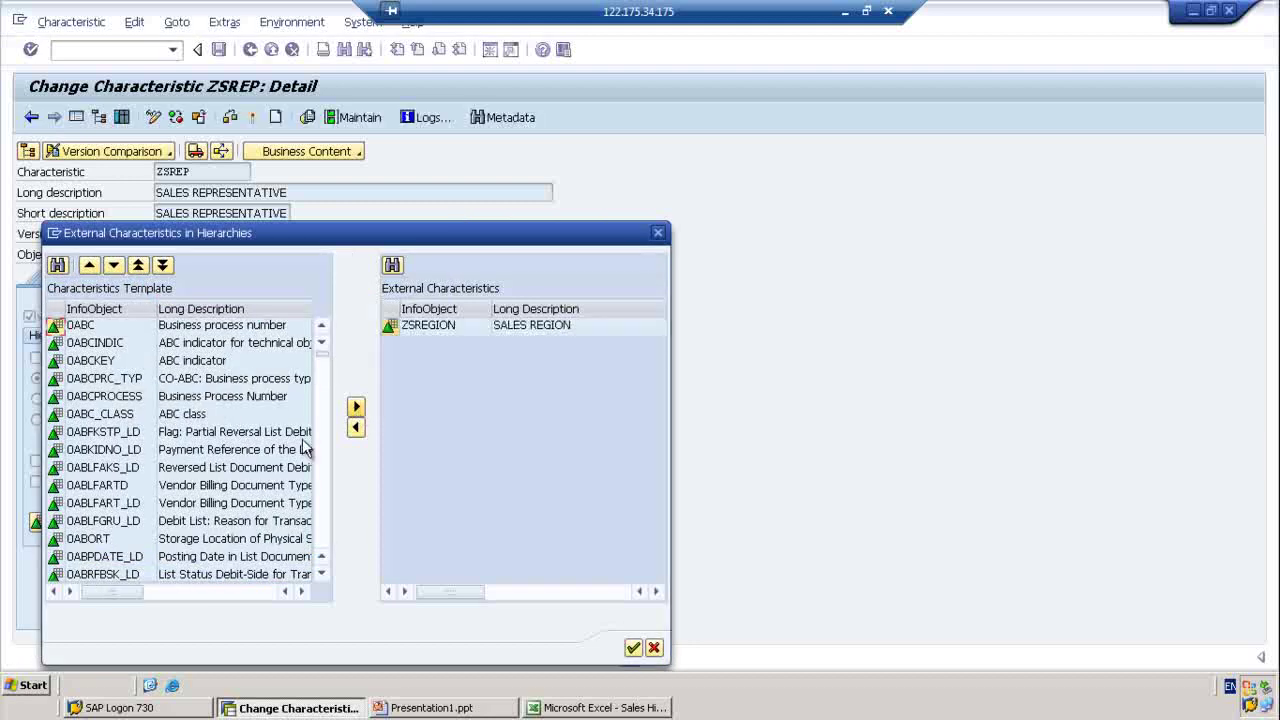
Step: Find ZSCOUNTRY in the characteristics template, add it to the external characteristics, and accept the selection
{"action": "left_click", "coordinate": [57, 266]}
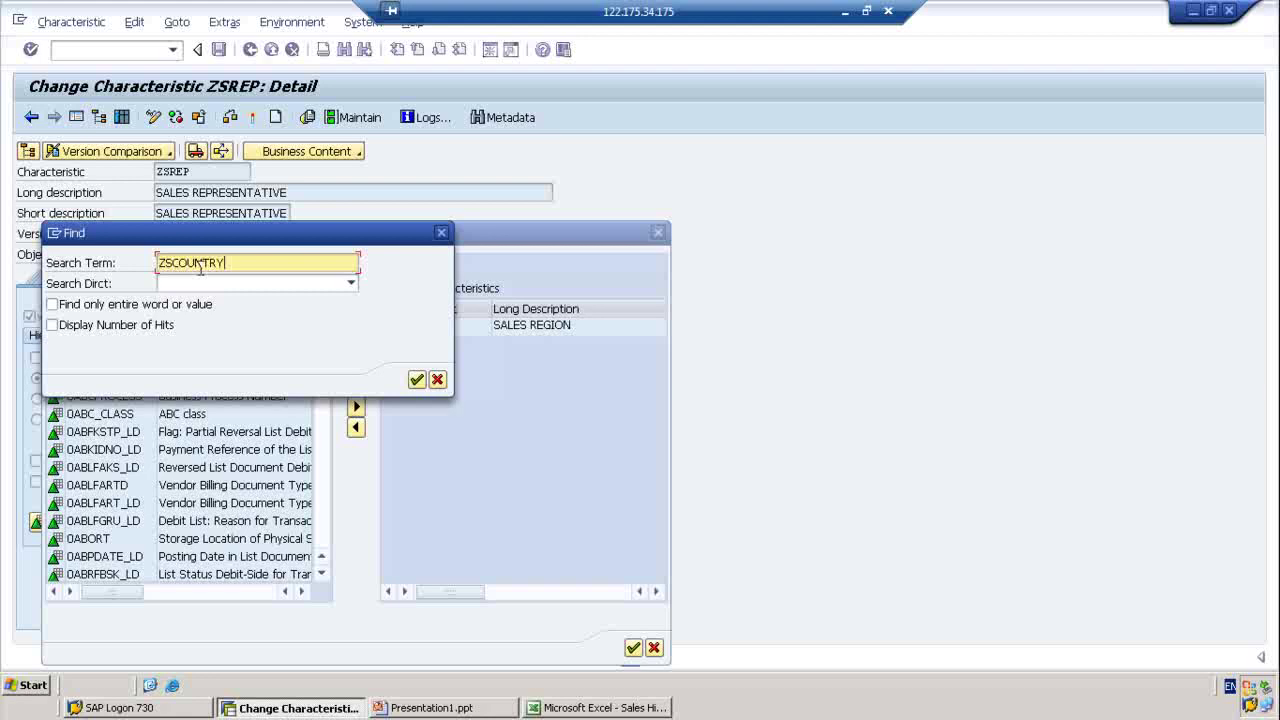
{"action": "type", "text": "ZSCOUNTRY"}
{"action": "left_click", "coordinate": [416, 379]}
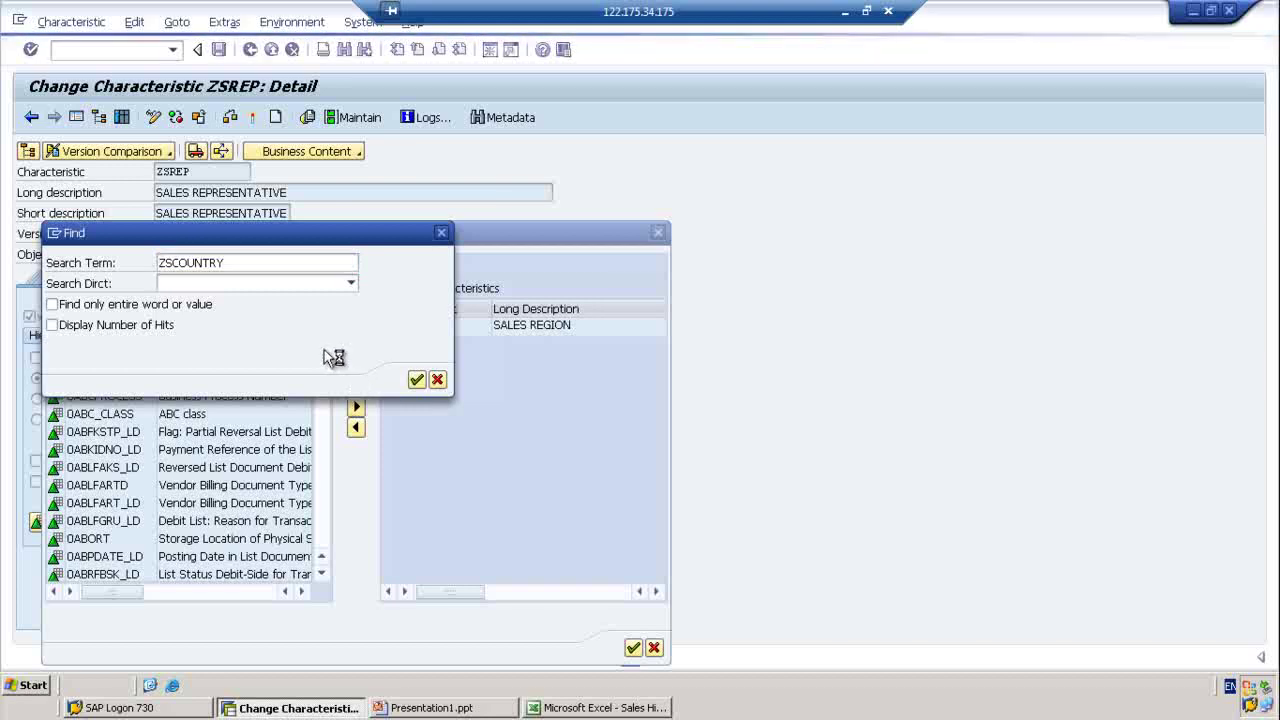
{"action": "left_click", "coordinate": [439, 402]}
{"action": "left_click", "coordinate": [108, 558]}
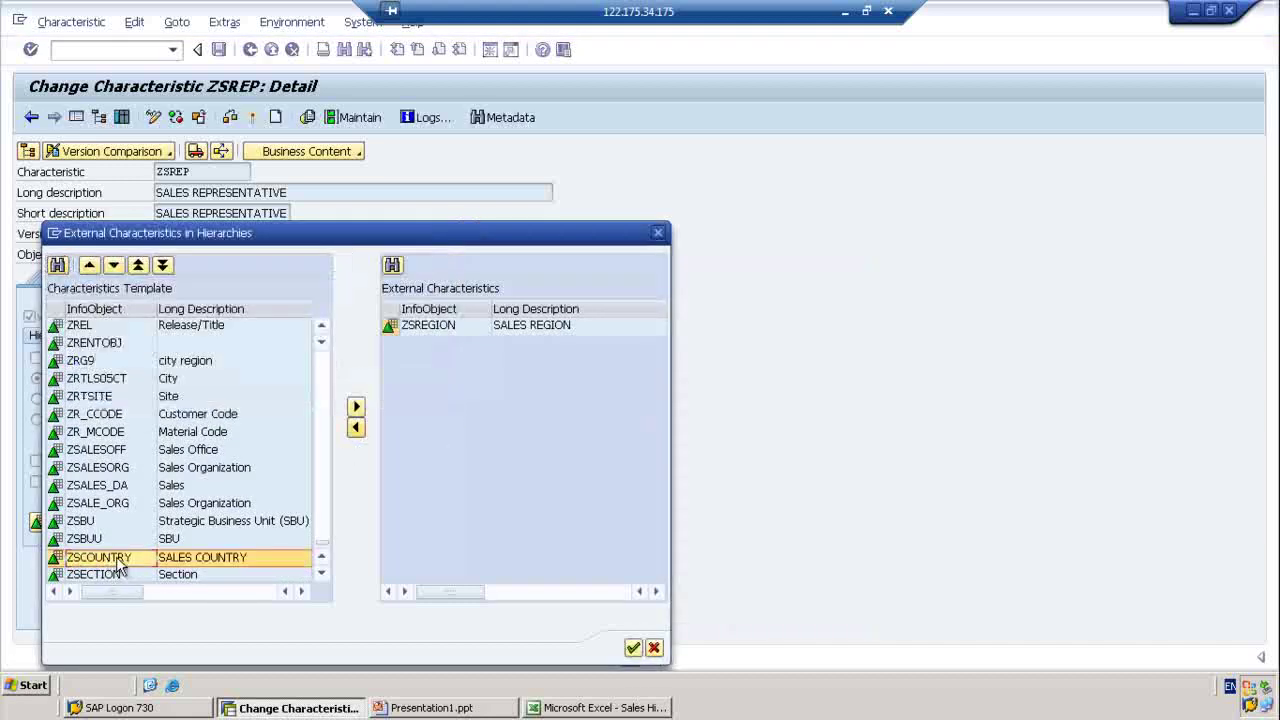
{"action": "left_click", "coordinate": [356, 408]}
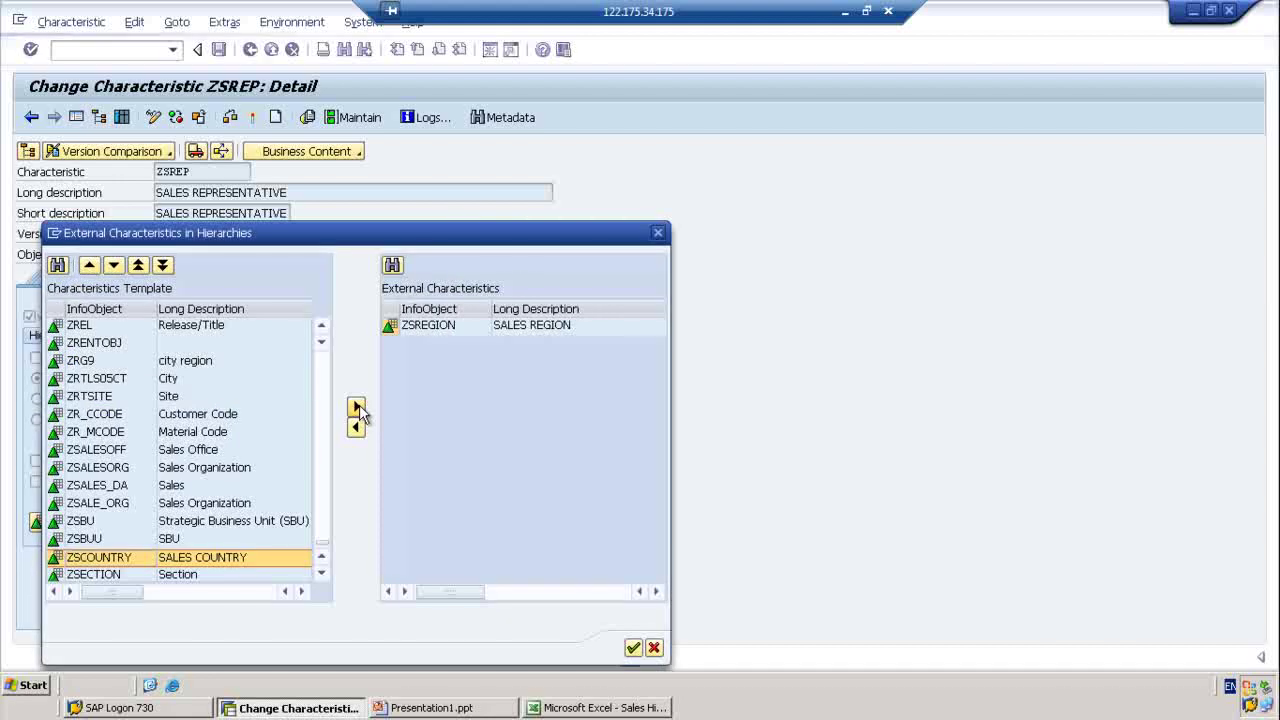
{"action": "left_click", "coordinate": [633, 648]}
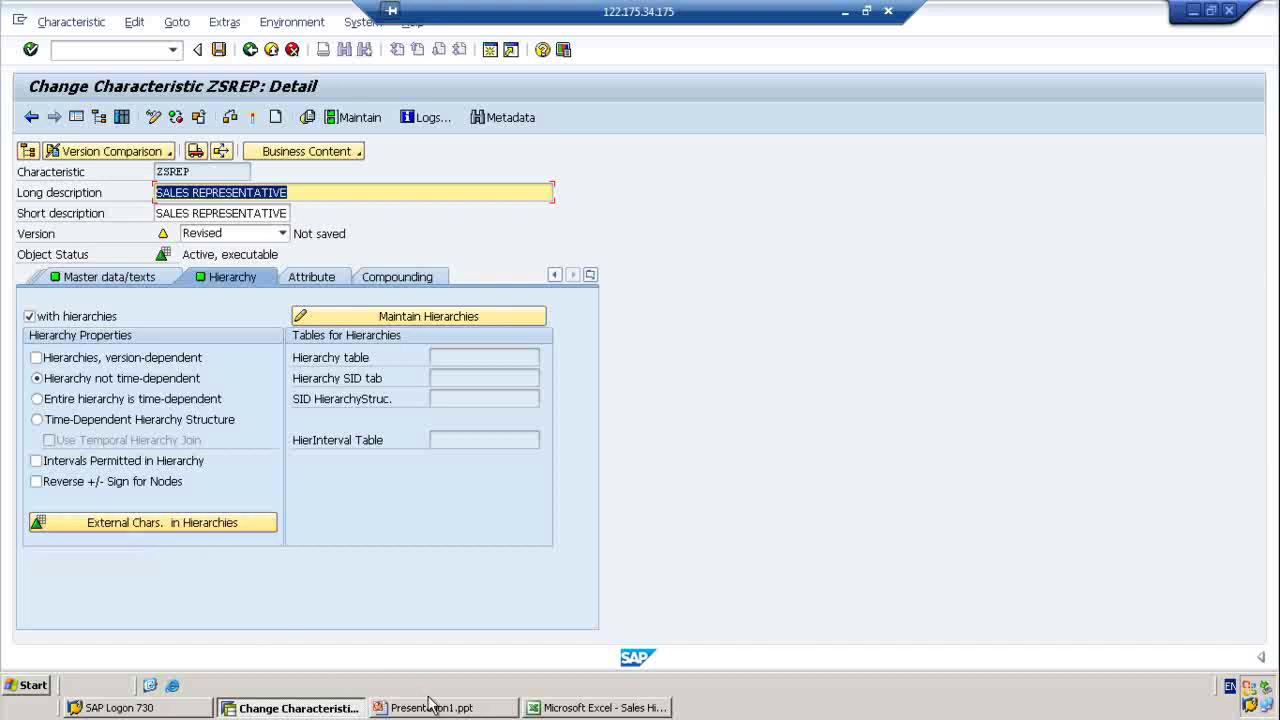
Step: Switch to the PowerPoint presentation and examine the Sales Hierarchy diagram, including the SREP1 node
{"action": "left_click", "coordinate": [462, 712]}
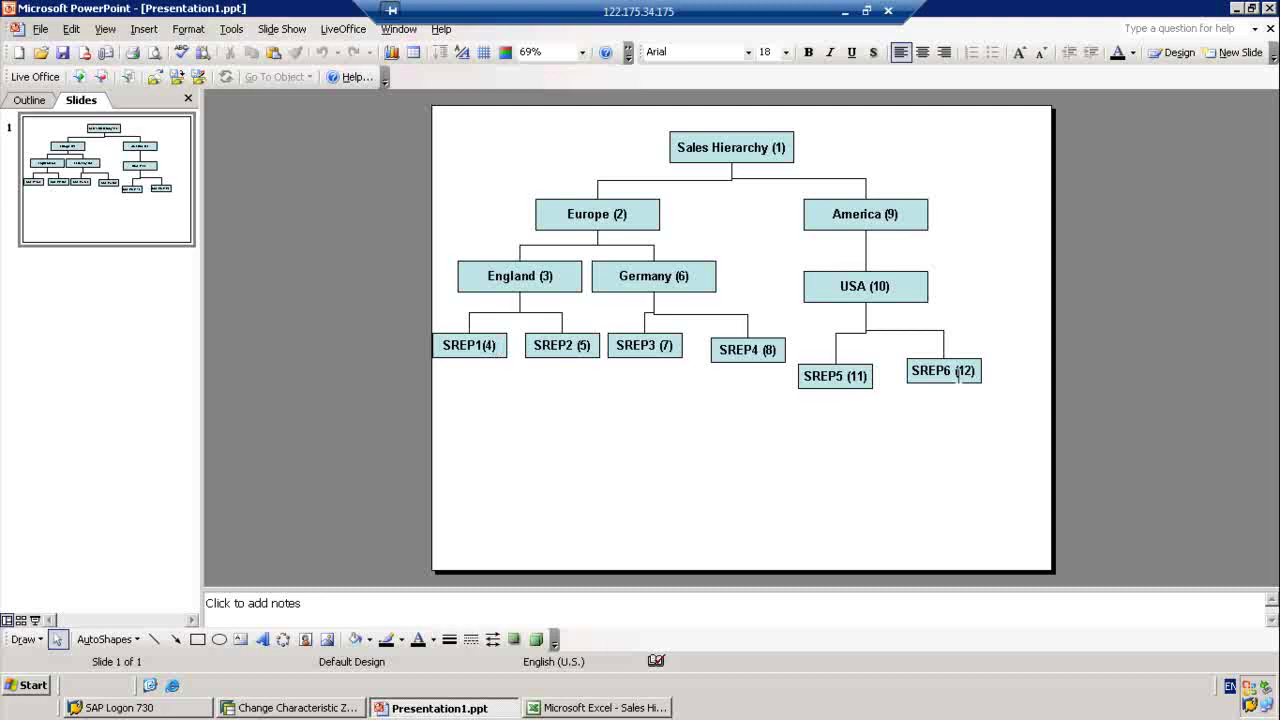
{"action": "left_click", "coordinate": [462, 347]}
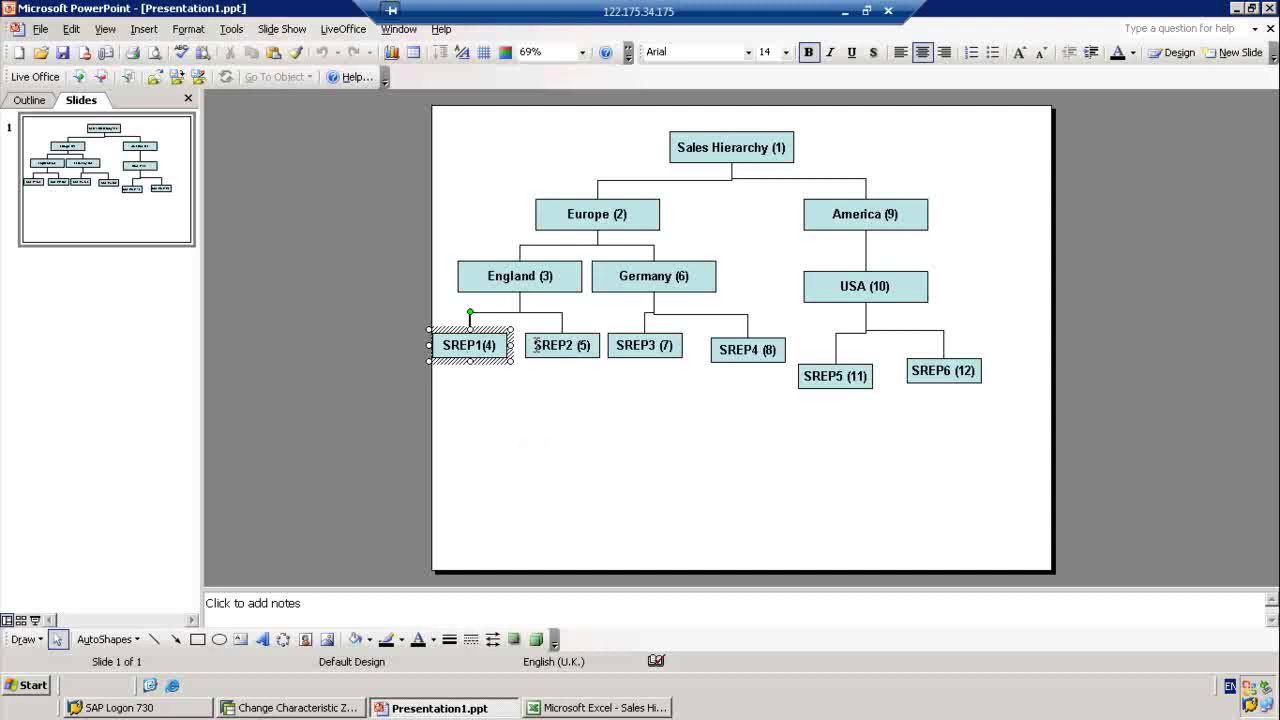
{"action": "left_click", "coordinate": [502, 347]}
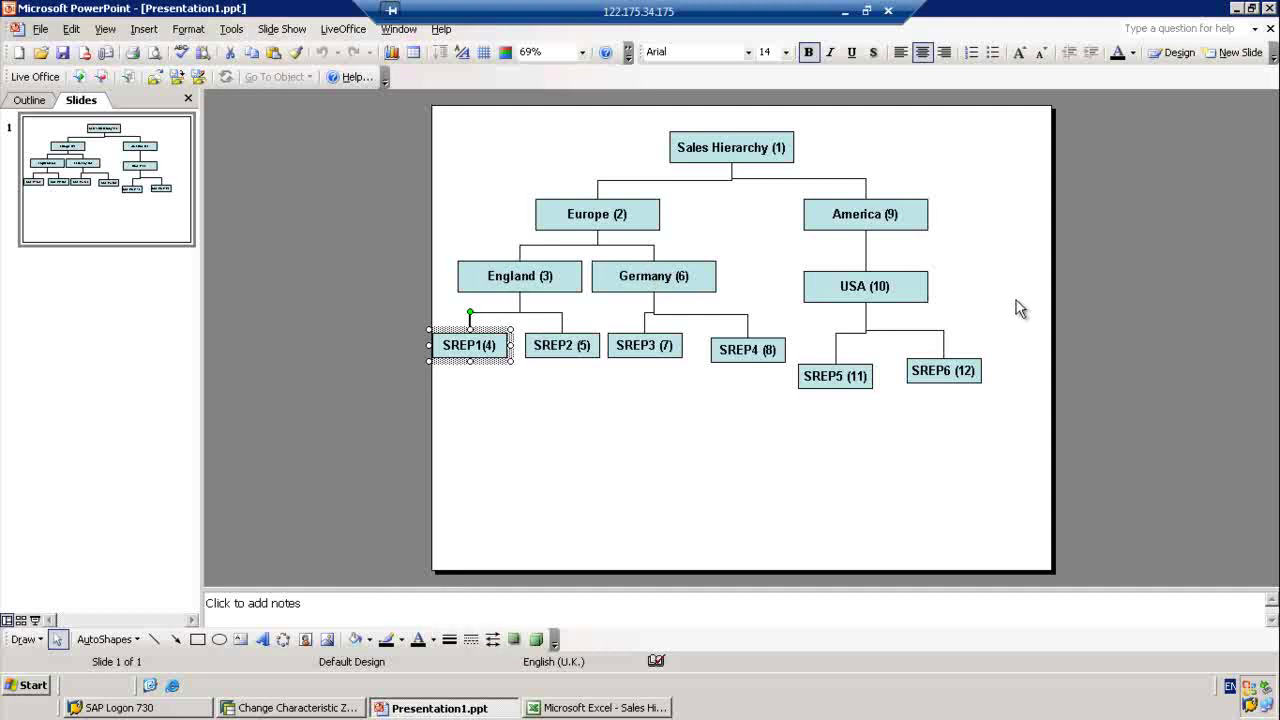
Step: Switch back to SAP, activate characteristic ZSREP in spite of warnings, and return to the Data Warehousing Workbench
{"action": "left_click", "coordinate": [325, 708]}
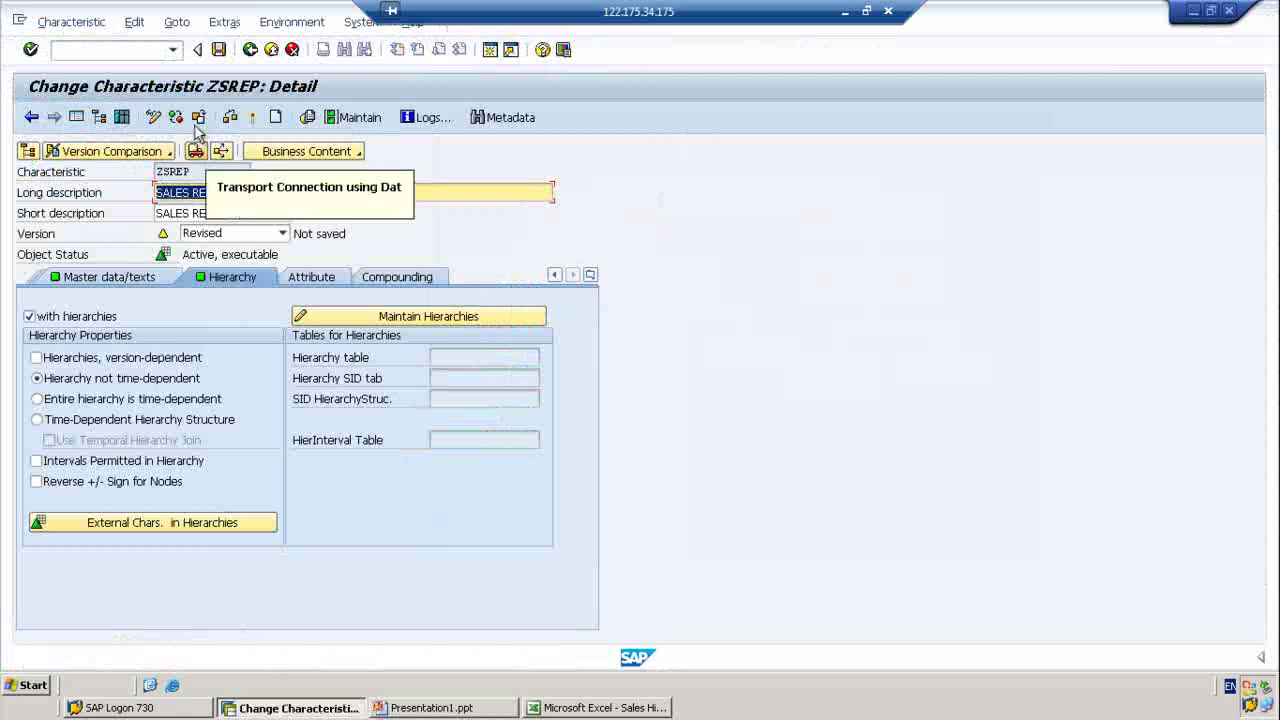
{"action": "left_click", "coordinate": [230, 117]}
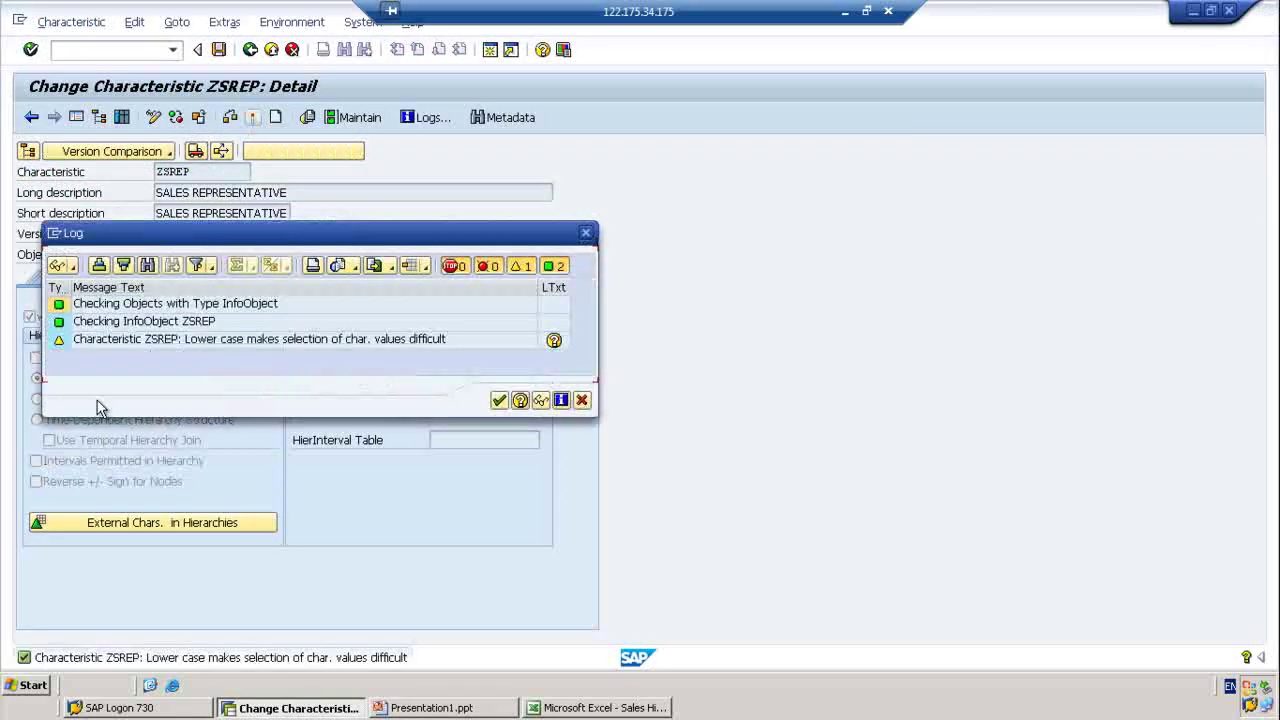
{"action": "left_click", "coordinate": [499, 400]}
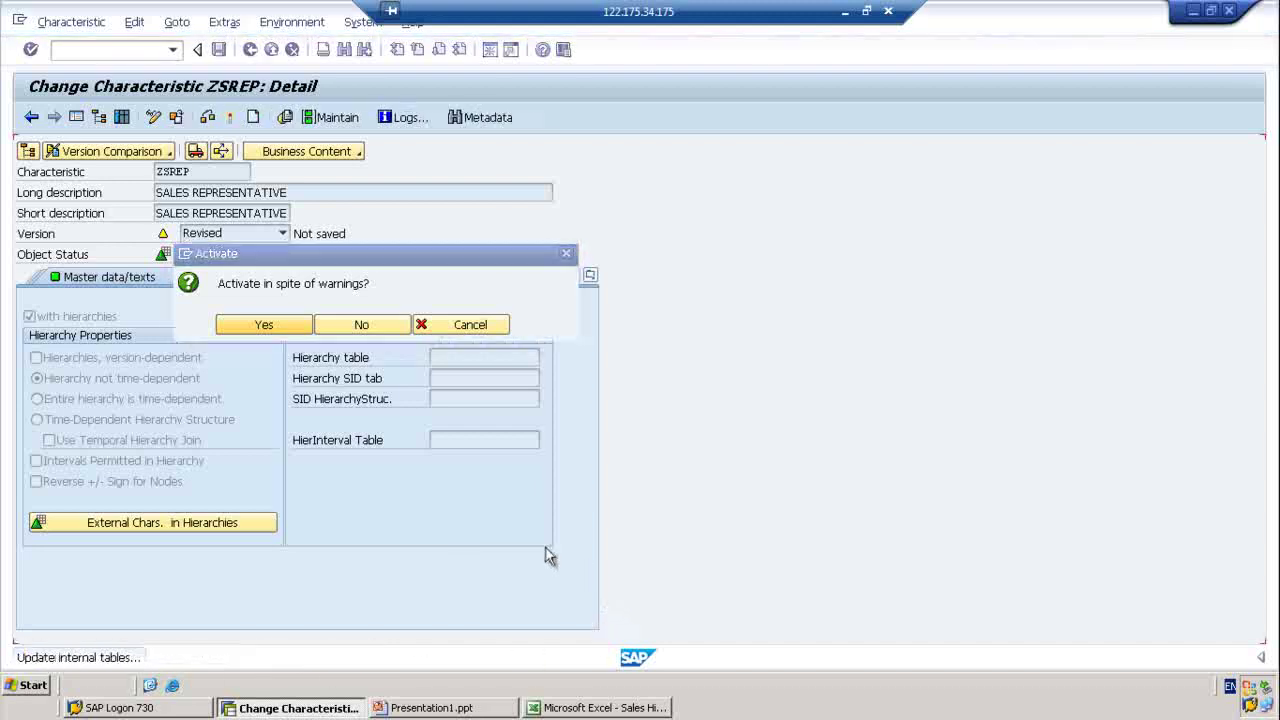
{"action": "left_click", "coordinate": [264, 324]}
{"action": "left_click", "coordinate": [250, 50]}
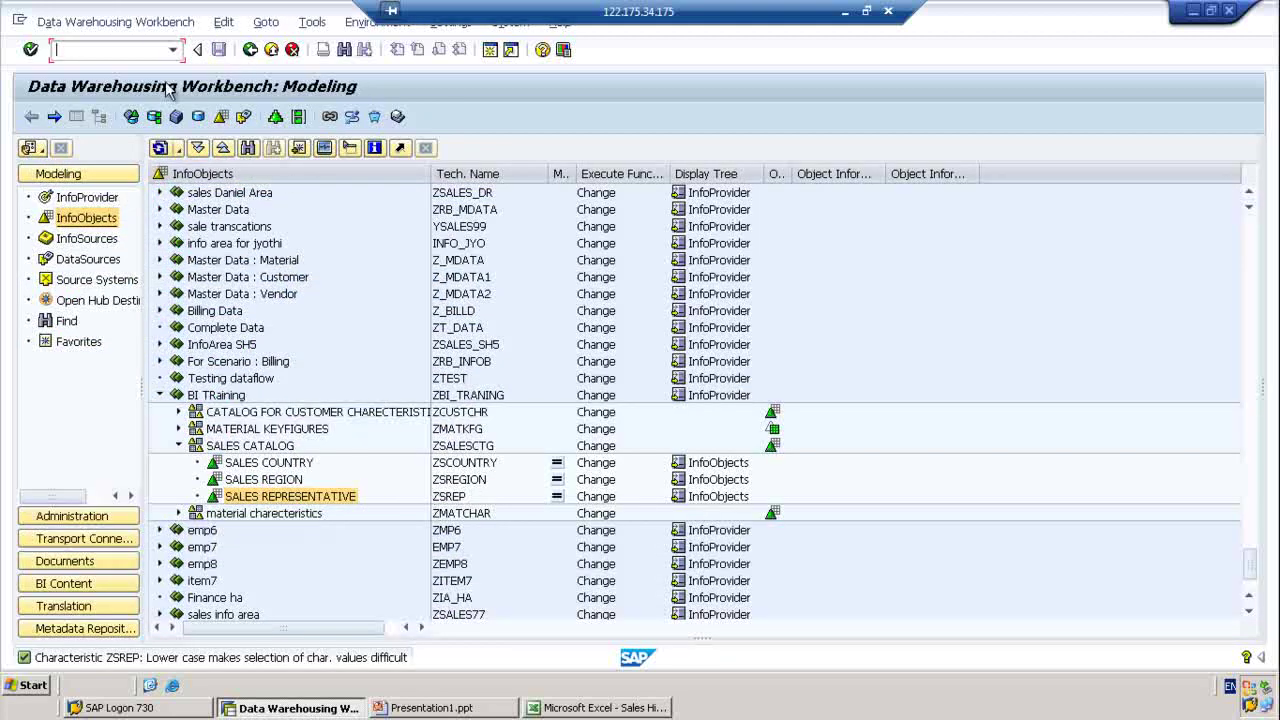
Step: Run transaction /nrsa1old from the command history to open the Administrator Workbench
{"action": "left_click", "coordinate": [31, 51]}
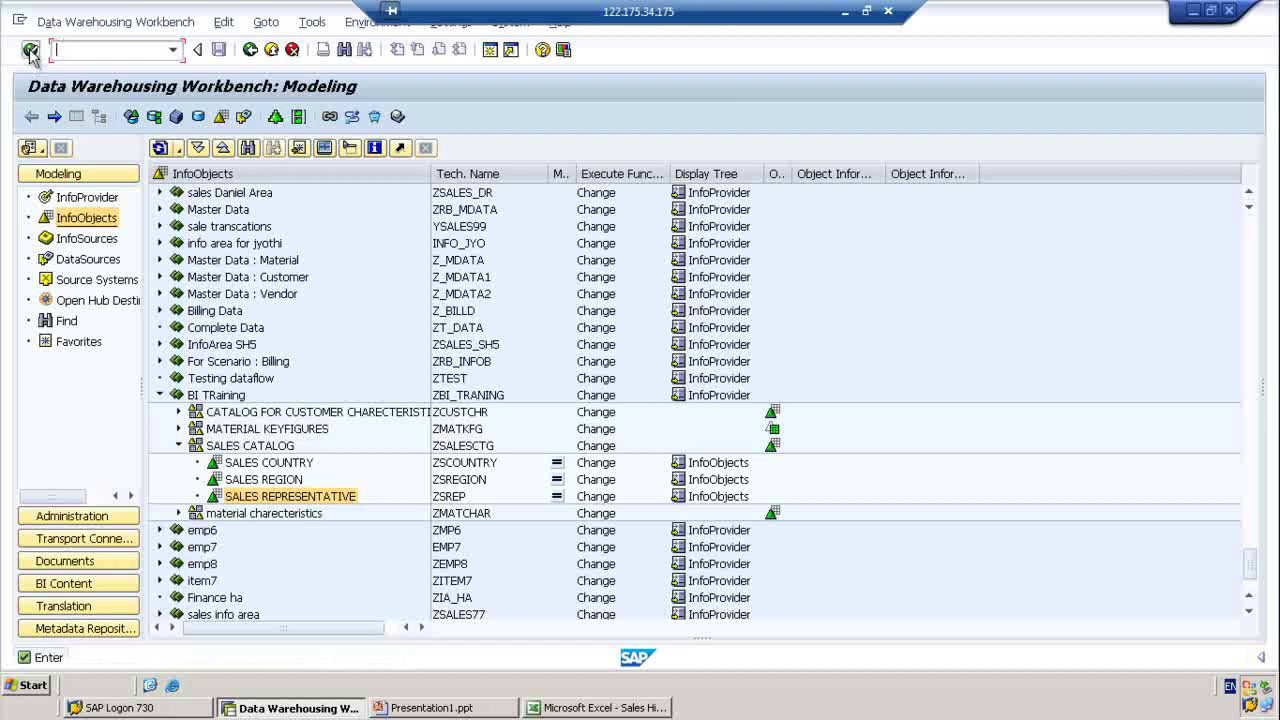
{"action": "left_click", "coordinate": [172, 51]}
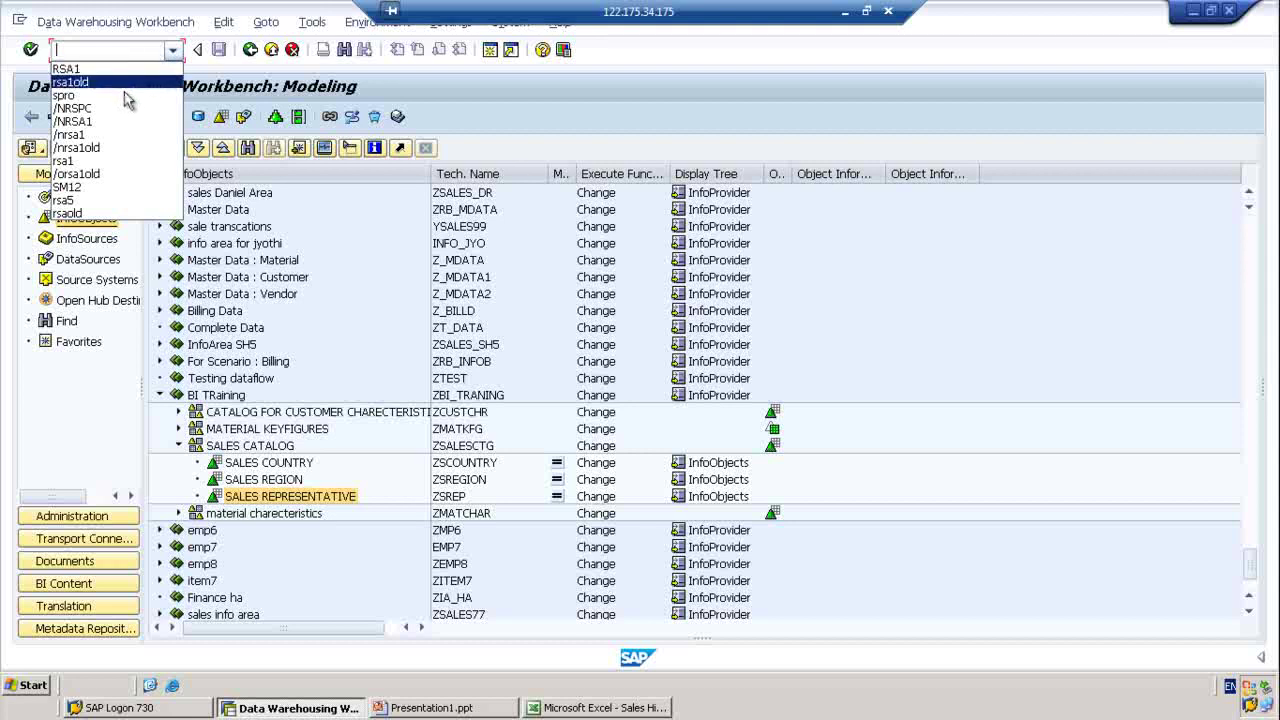
{"action": "left_click", "coordinate": [150, 153]}
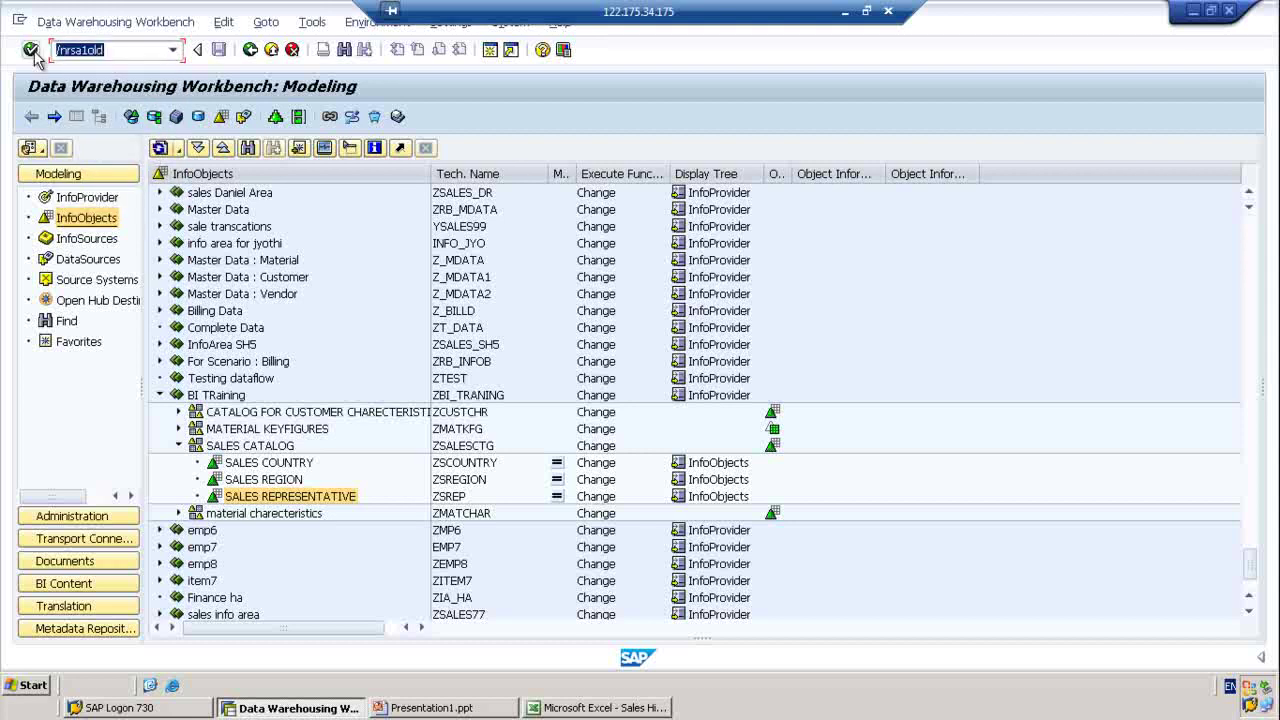
{"action": "key", "text": "Return"}
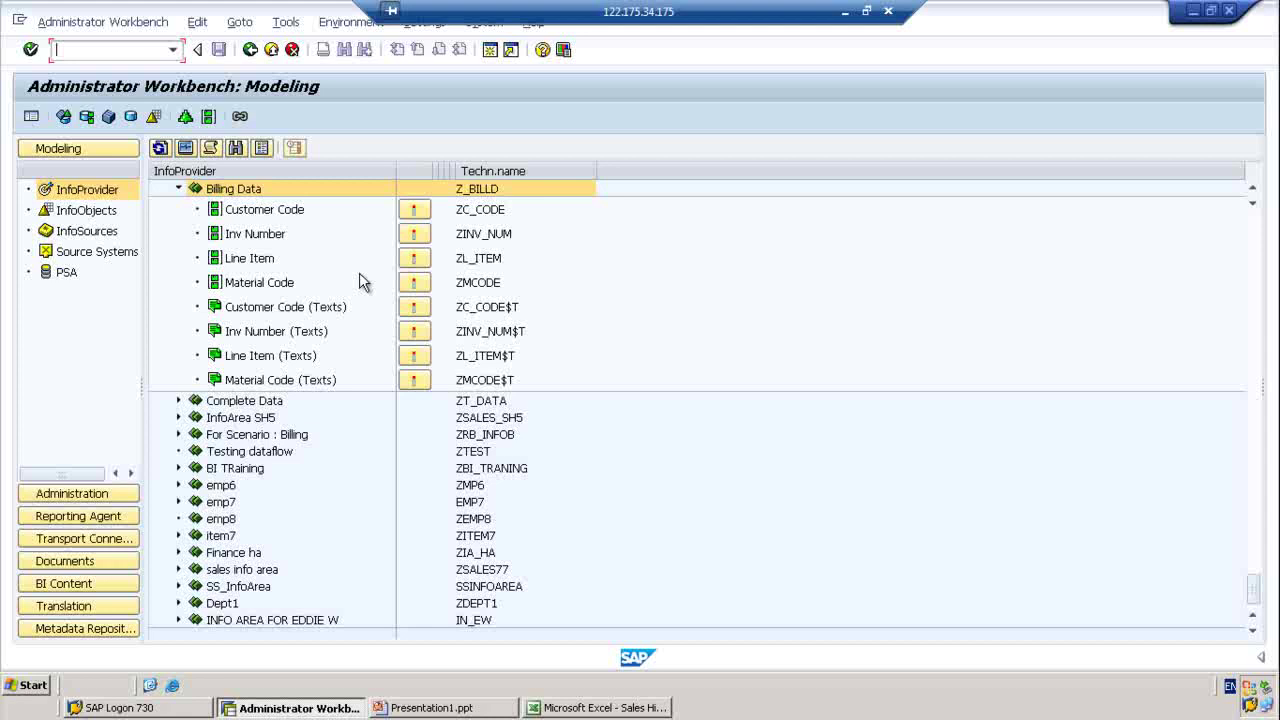
Step: Show the InfoSources tree and collapse the MATERIAL NUMBER InfoSource under the Flatfile loading application component
{"action": "left_click", "coordinate": [88, 234]}
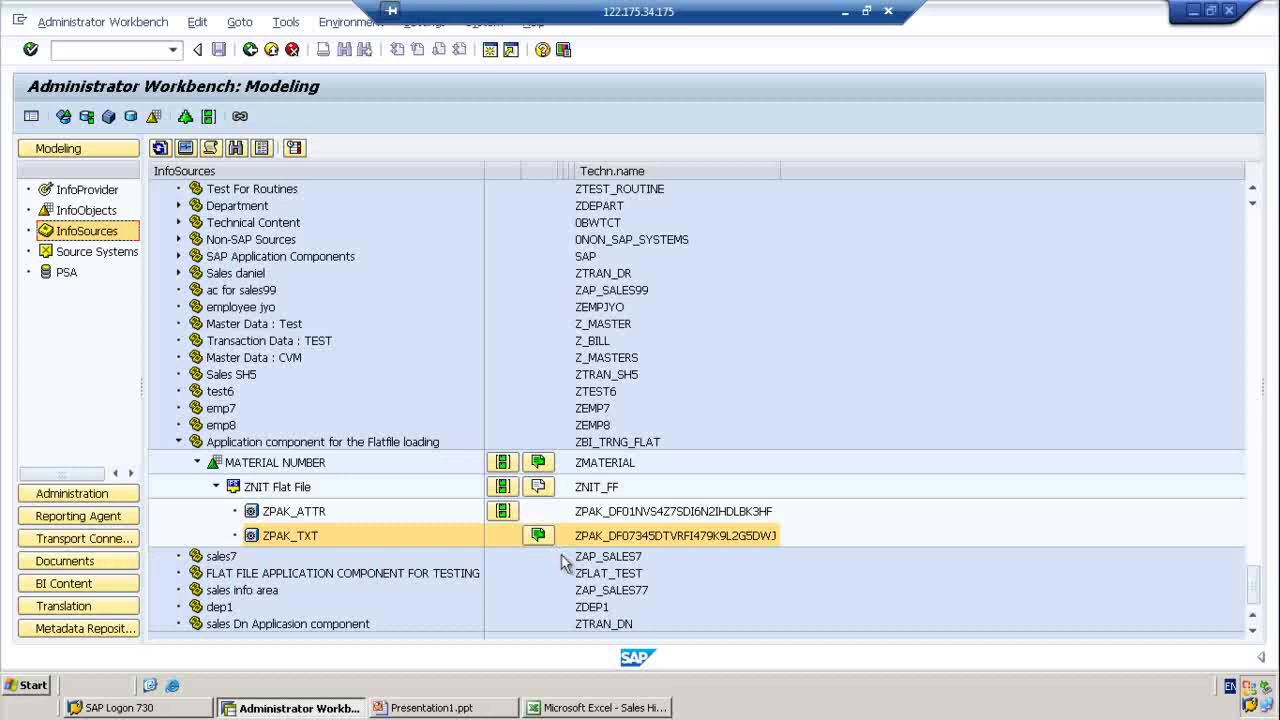
{"action": "left_click", "coordinate": [298, 514]}
{"action": "left_click", "coordinate": [300, 537]}
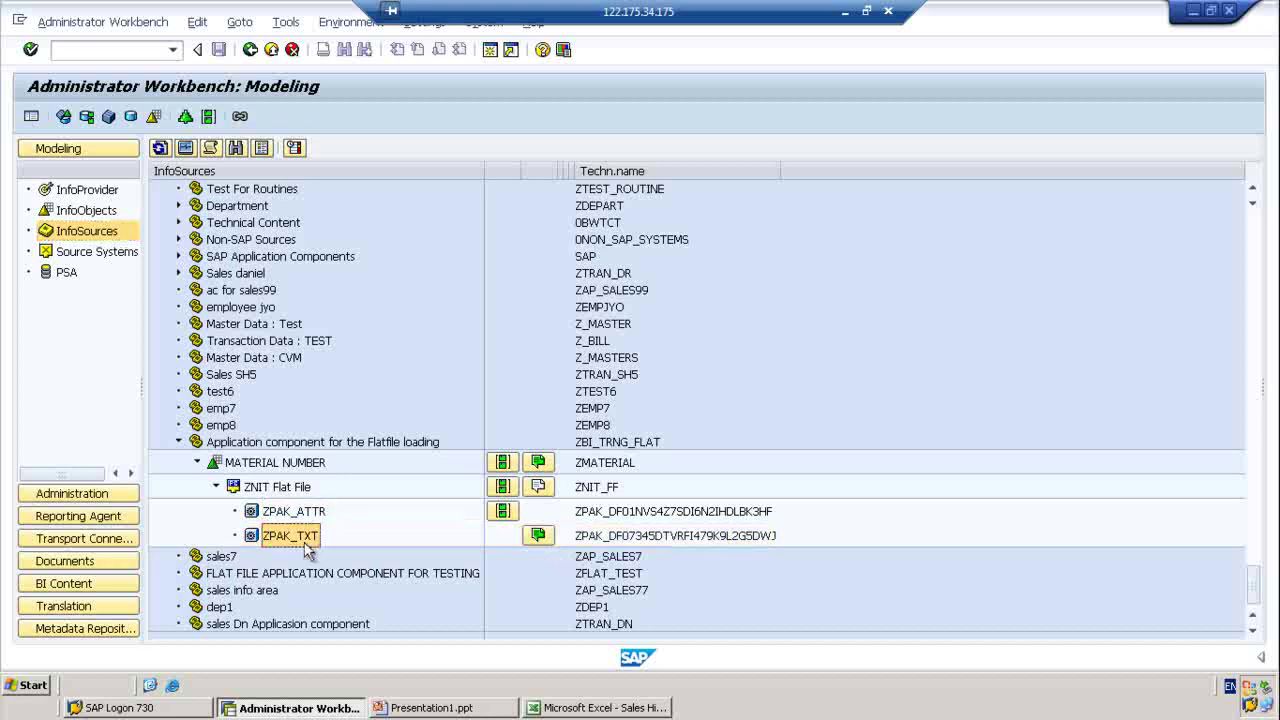
{"action": "left_click", "coordinate": [197, 463]}
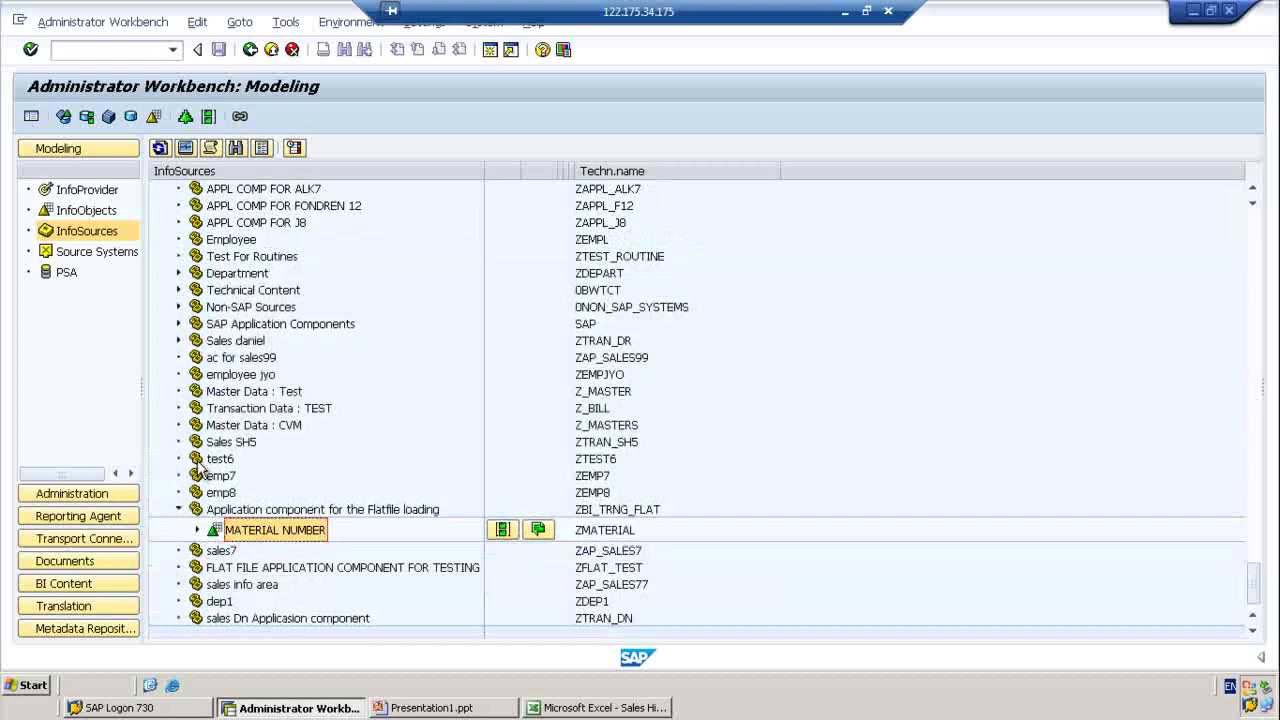
Step: Create an InfoSource with direct update of master data for InfoObject ZSREP under the Flatfile loading application component
{"action": "right_click", "coordinate": [355, 511]}
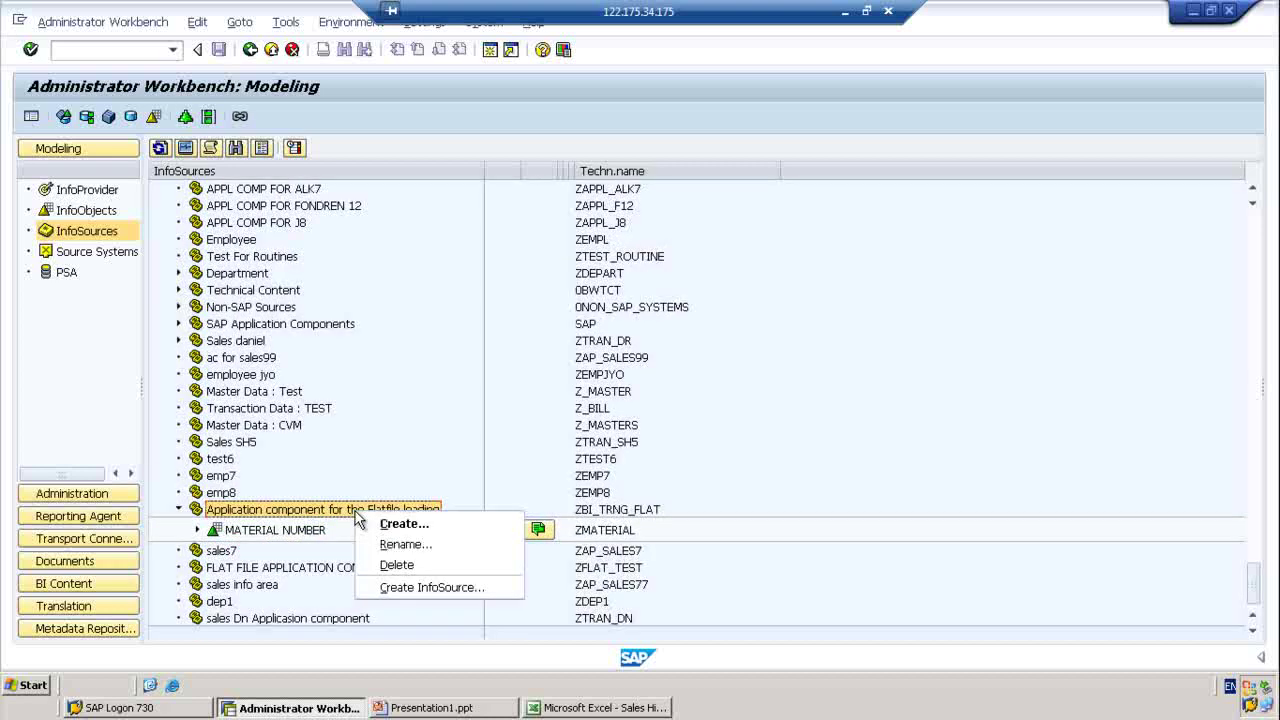
{"action": "left_click", "coordinate": [431, 588]}
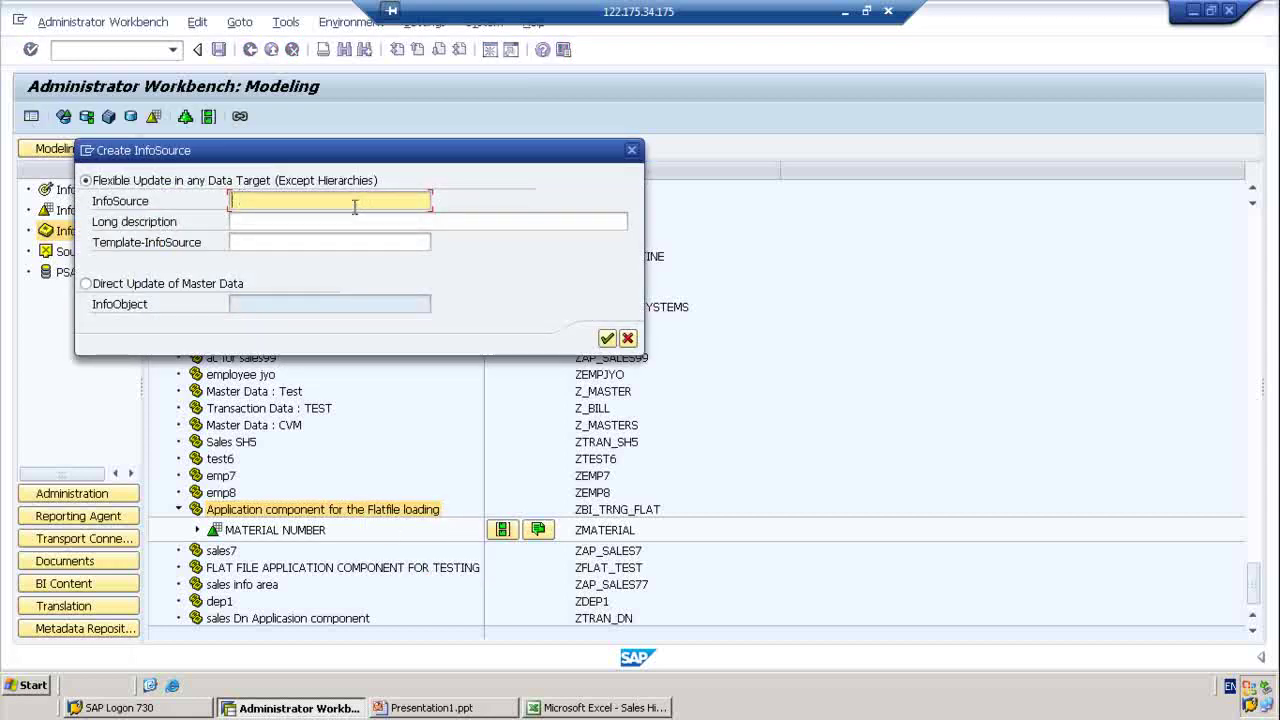
{"action": "left_click", "coordinate": [86, 283]}
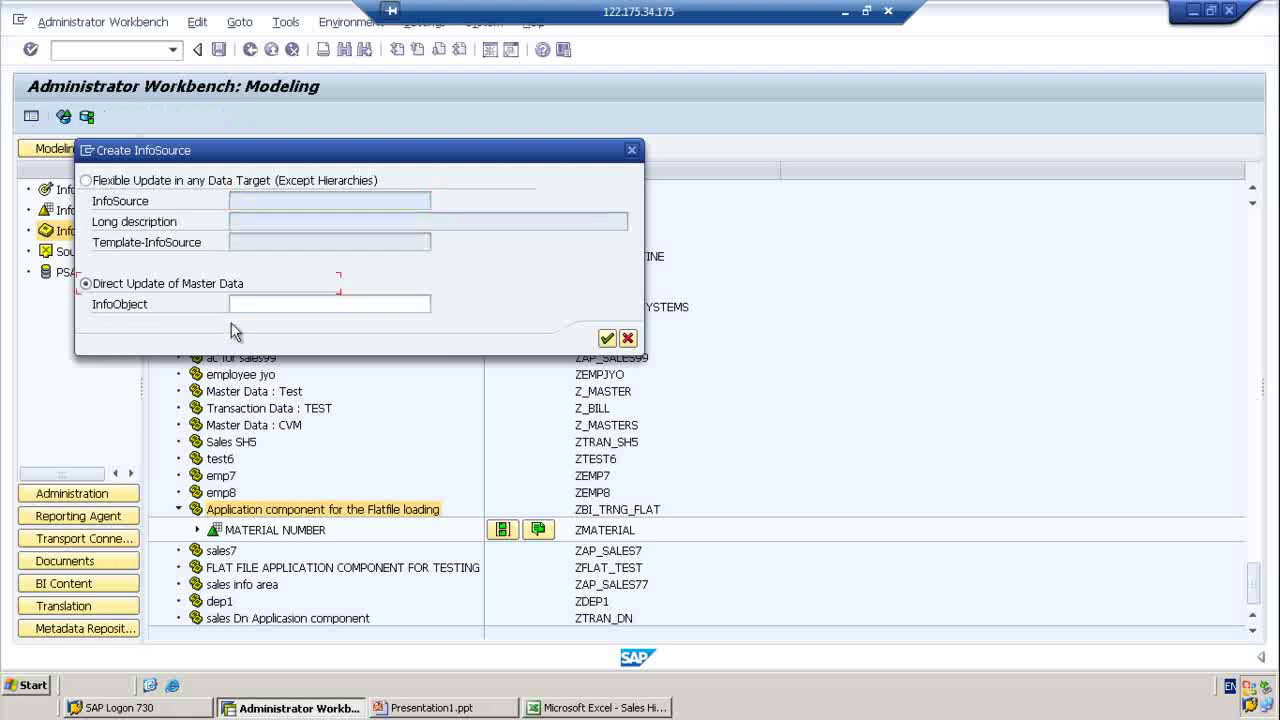
{"action": "left_click", "coordinate": [257, 306]}
{"action": "type", "text": "ZSREP"}
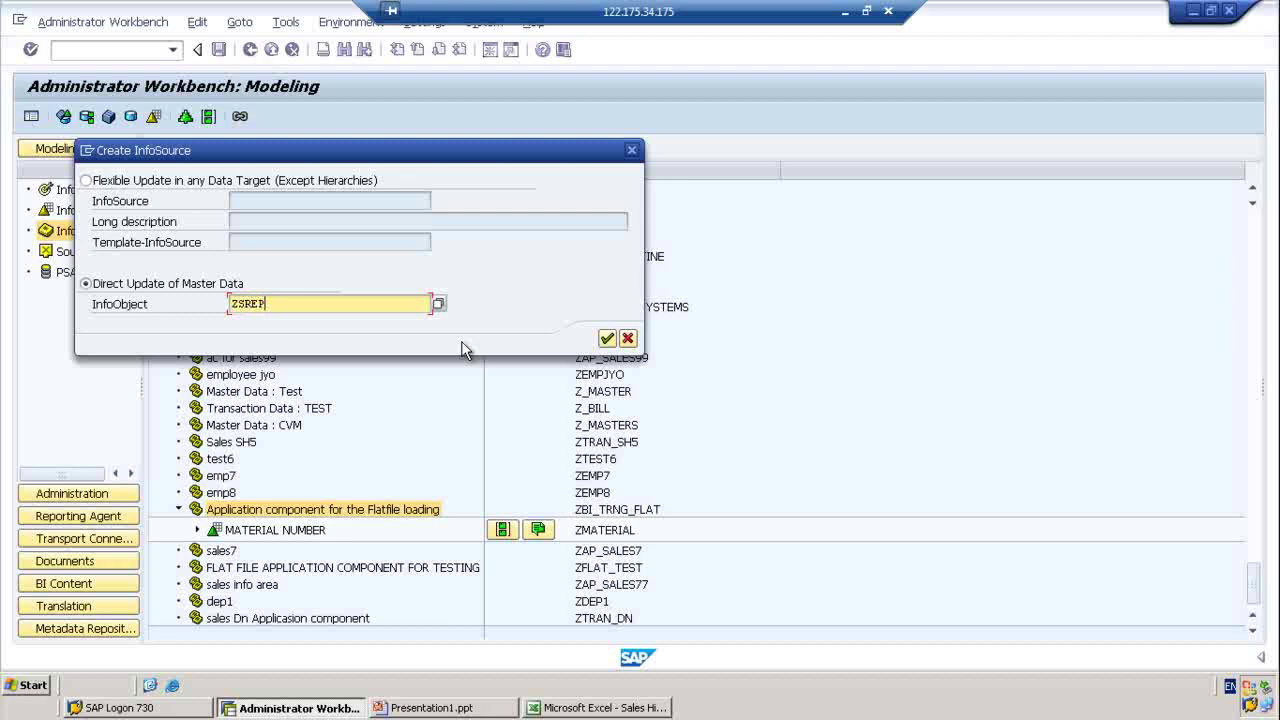
{"action": "key", "text": "Return"}
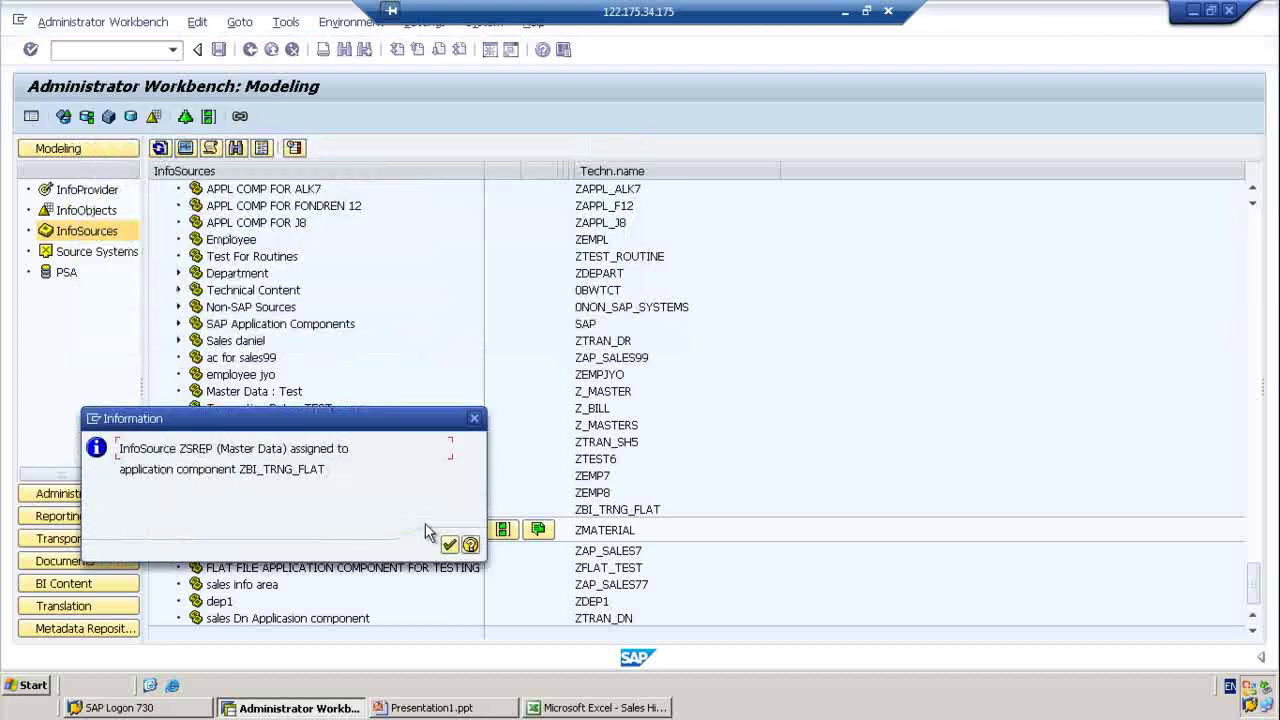
{"action": "left_click", "coordinate": [449, 544]}
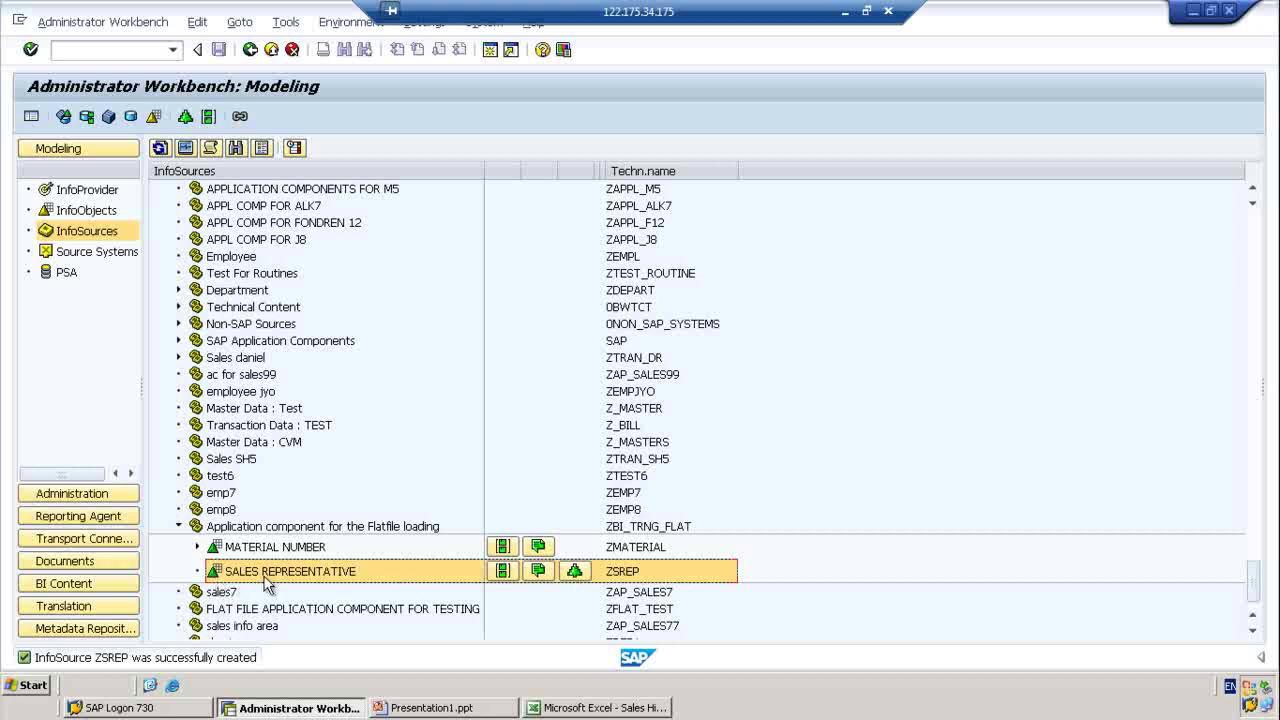
Step: View the details of characteristic ZSREP and return to the InfoSources tree
{"action": "left_click", "coordinate": [575, 571]}
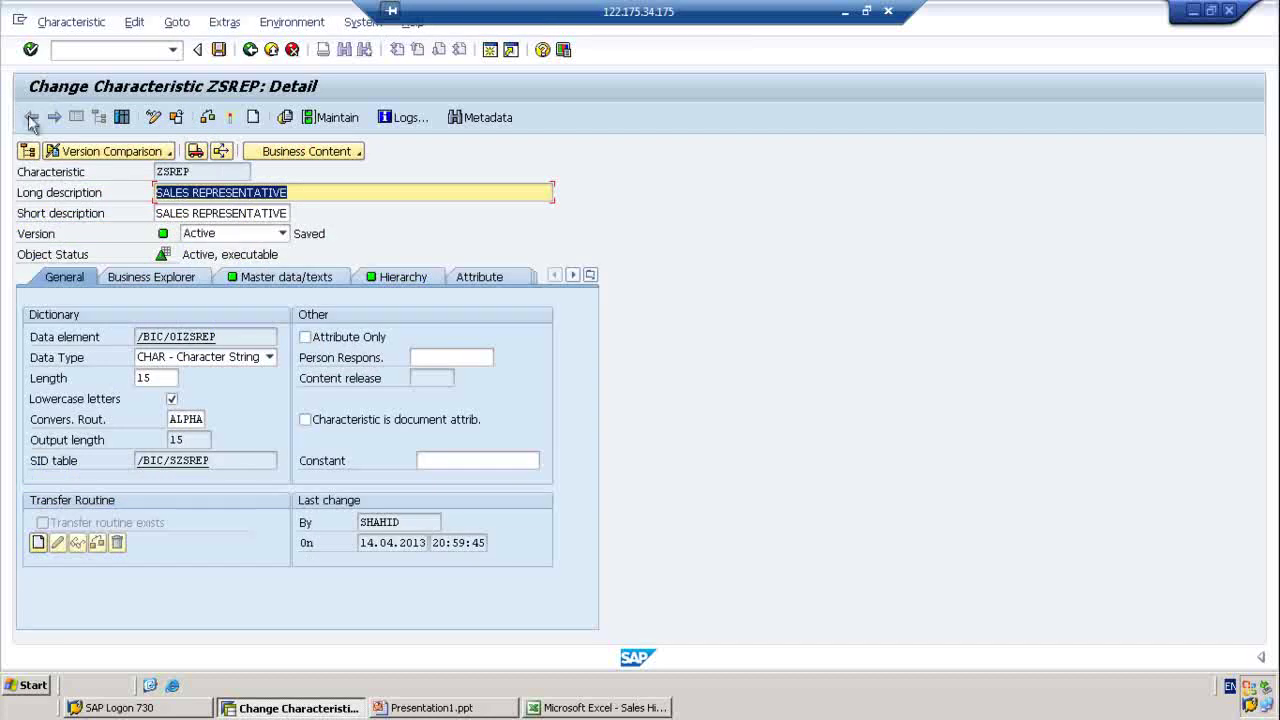
{"action": "left_click", "coordinate": [252, 57]}
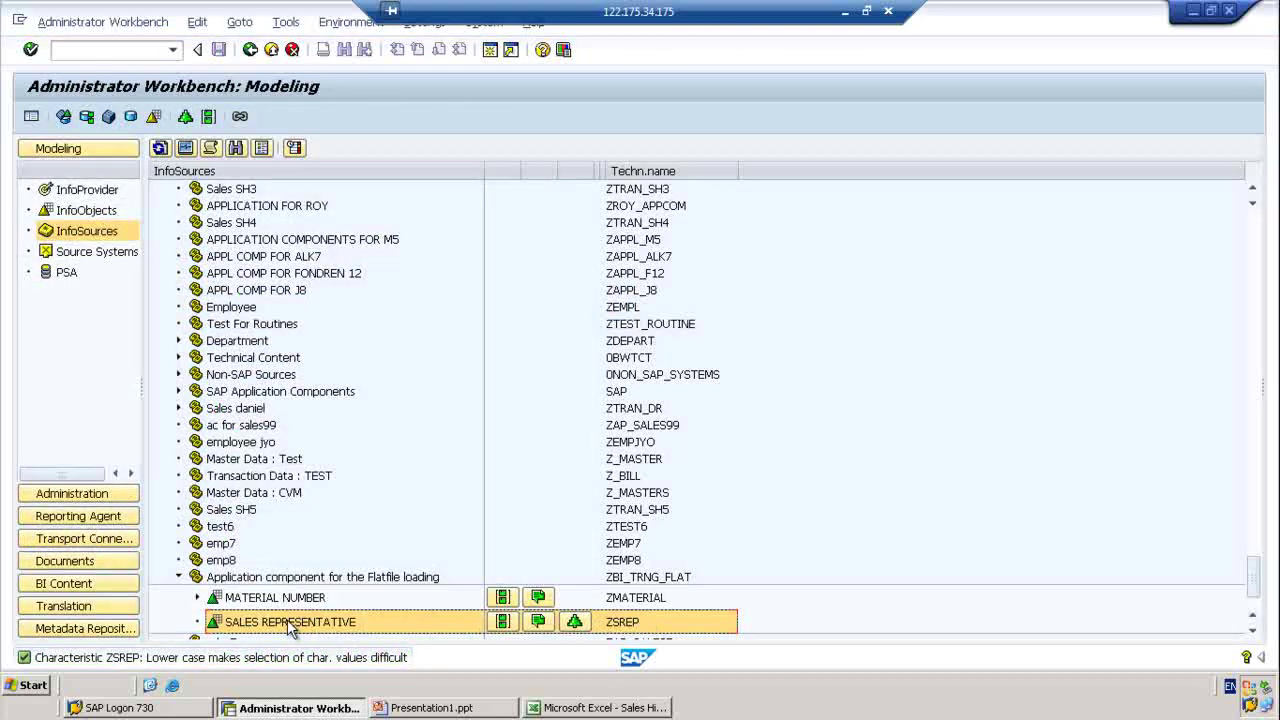
Step: Open InfoSource ZSREP for changes and expand its transfer structure and transfer rules section
{"action": "double_click", "coordinate": [290, 622]}
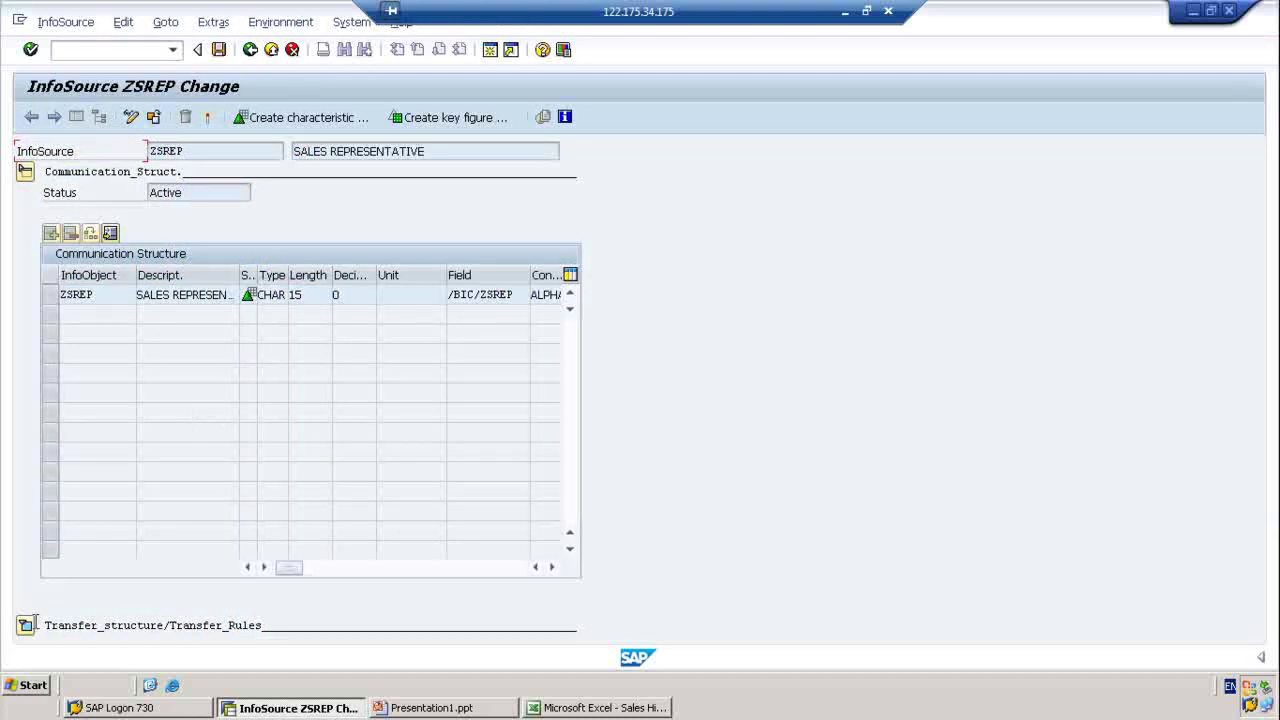
{"action": "left_click", "coordinate": [25, 627]}
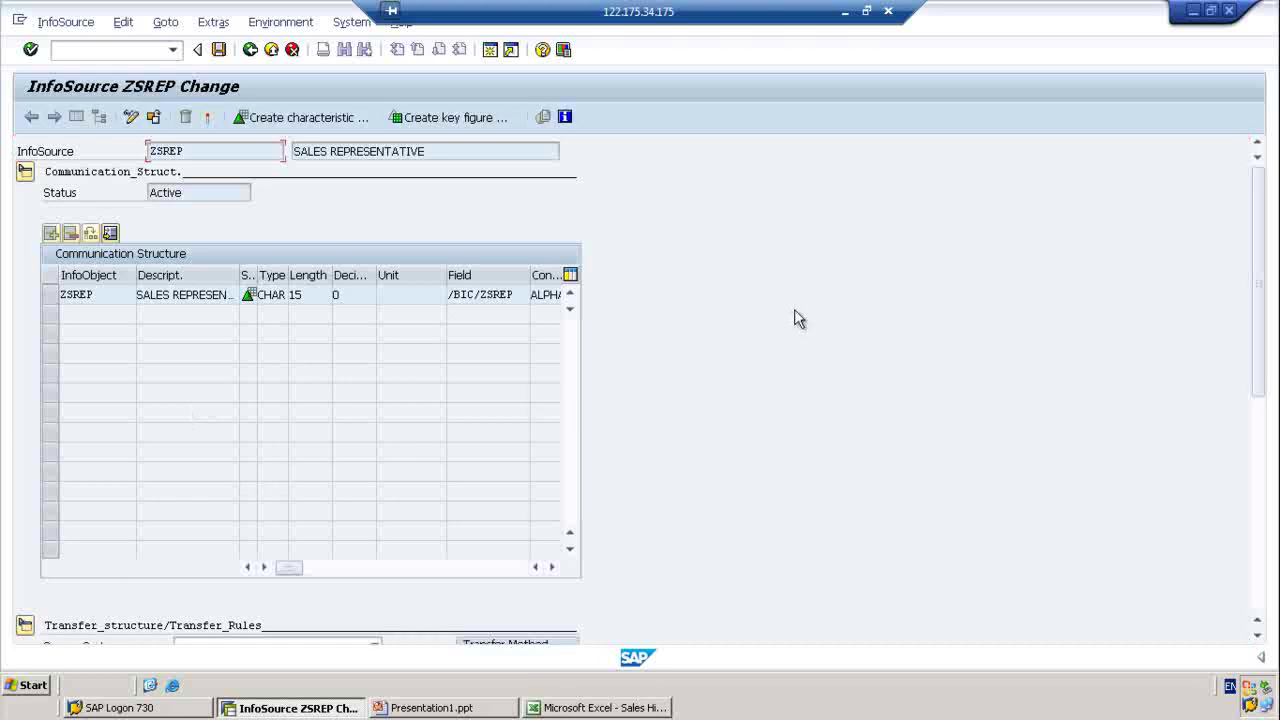
{"action": "left_click_drag", "start_coordinate": [1262, 226], "coordinate": [1276, 435]}
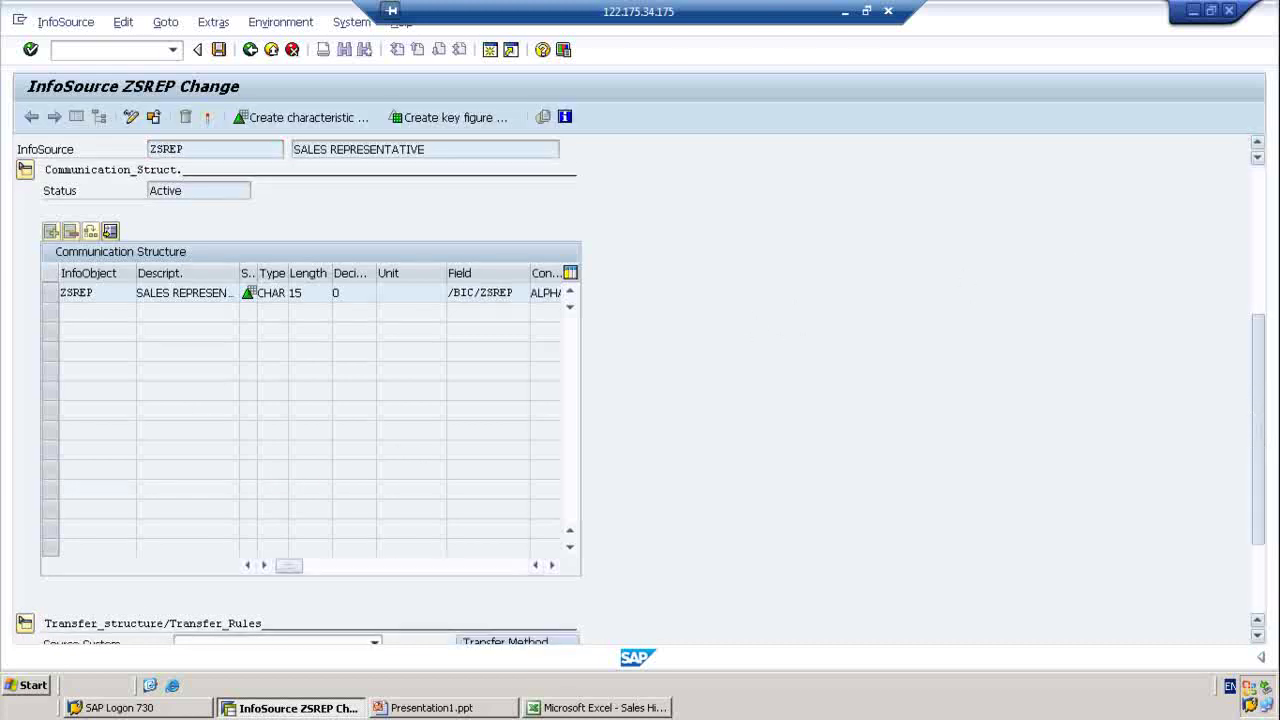
{"action": "scroll", "coordinate": [1277, 368], "scroll_direction": "down", "scroll_amount": 8}
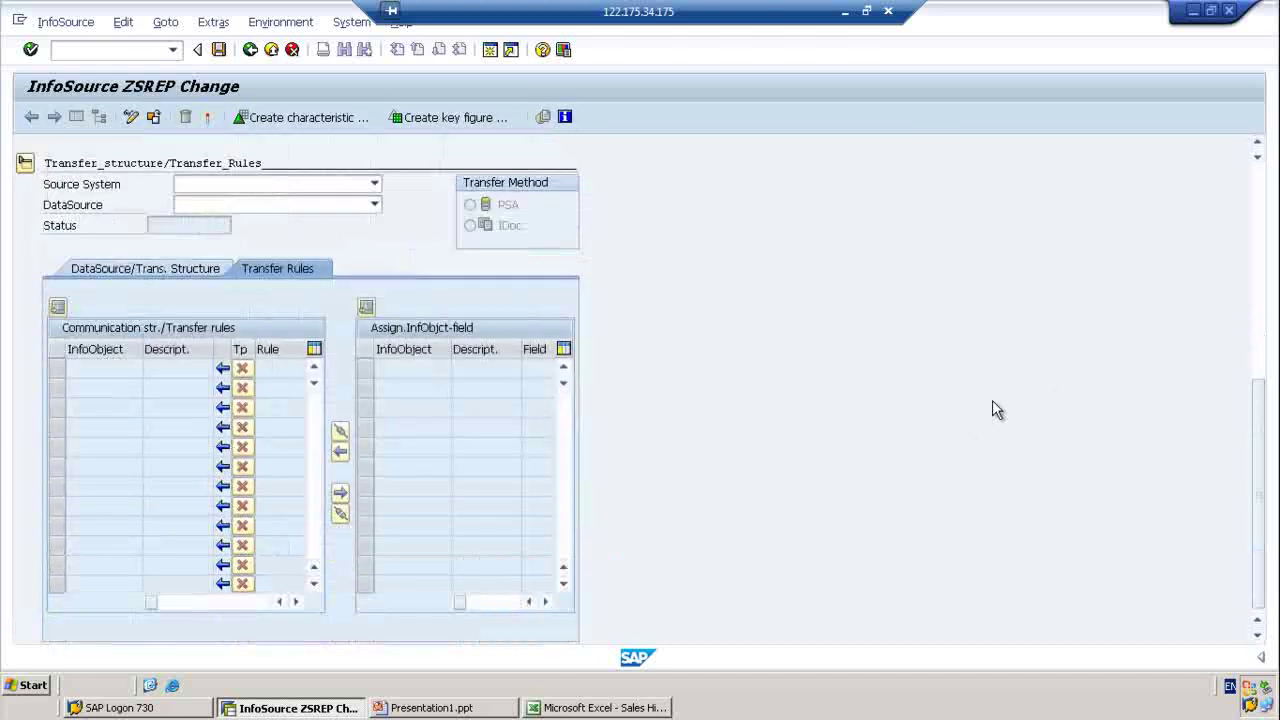
Step: Set the InfoSource's source system to ZFF_TR - FF Source system for training
{"action": "left_click", "coordinate": [375, 184]}
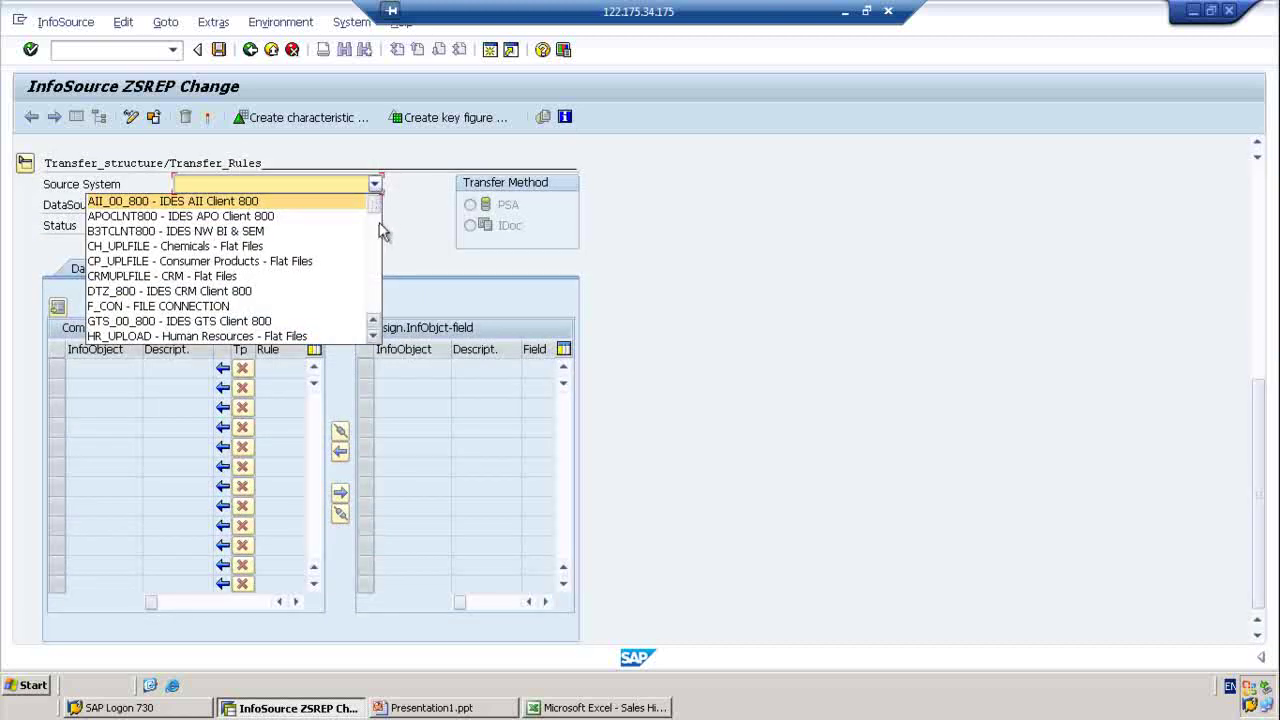
{"action": "left_click_drag", "start_coordinate": [378, 229], "coordinate": [389, 320]}
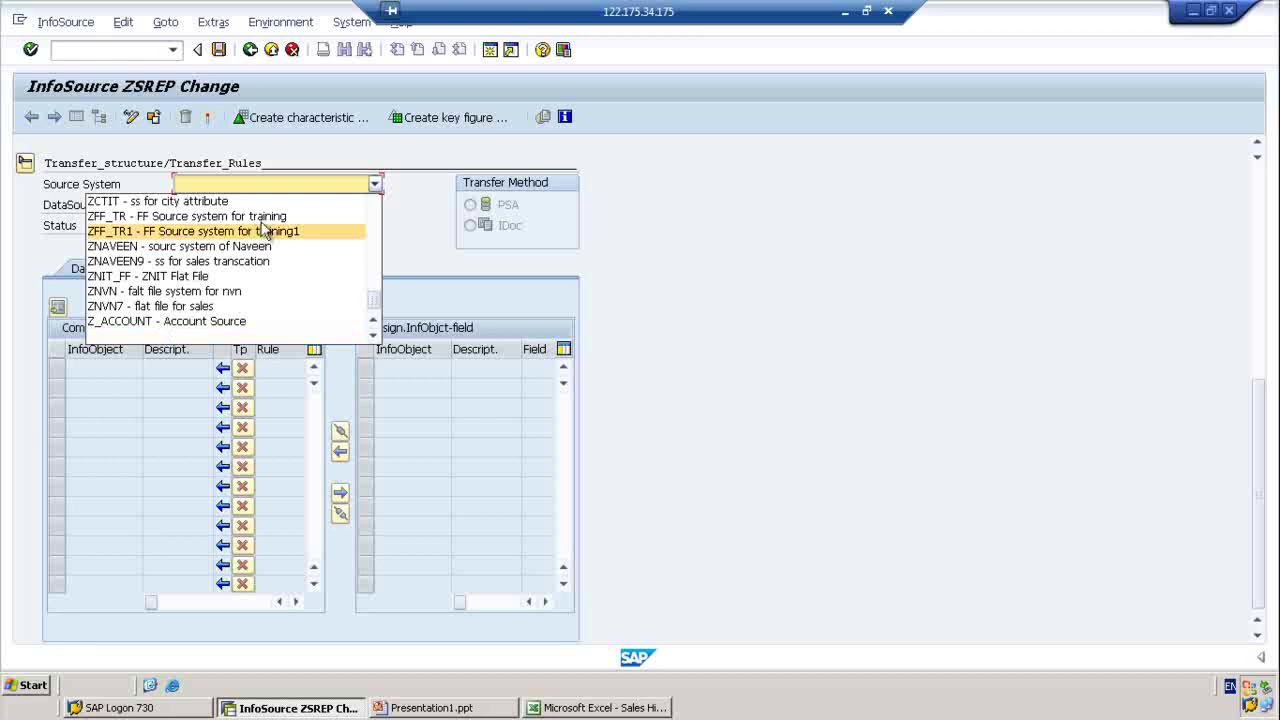
{"action": "key", "text": "Down"}
{"action": "key", "text": "Down"}
{"action": "key", "text": "Down"}
{"action": "key", "text": "Down"}
{"action": "key", "text": "Down"}
{"action": "key", "text": "Down"}
{"action": "key", "text": "Down"}
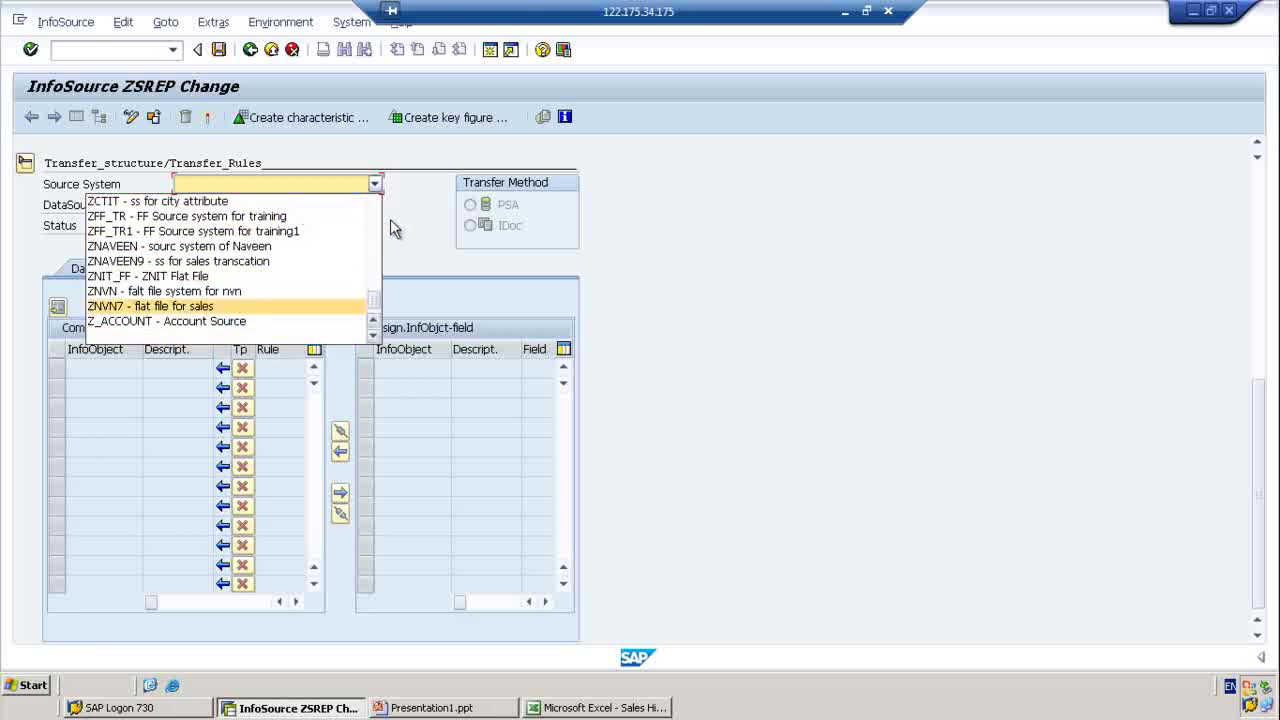
{"action": "left_click", "coordinate": [373, 321]}
{"action": "left_click", "coordinate": [373, 321]}
{"action": "left_click", "coordinate": [373, 321]}
{"action": "left_click", "coordinate": [373, 321]}
{"action": "left_click", "coordinate": [373, 321]}
{"action": "left_click", "coordinate": [373, 321]}
{"action": "left_click", "coordinate": [373, 321]}
{"action": "left_click", "coordinate": [373, 321]}
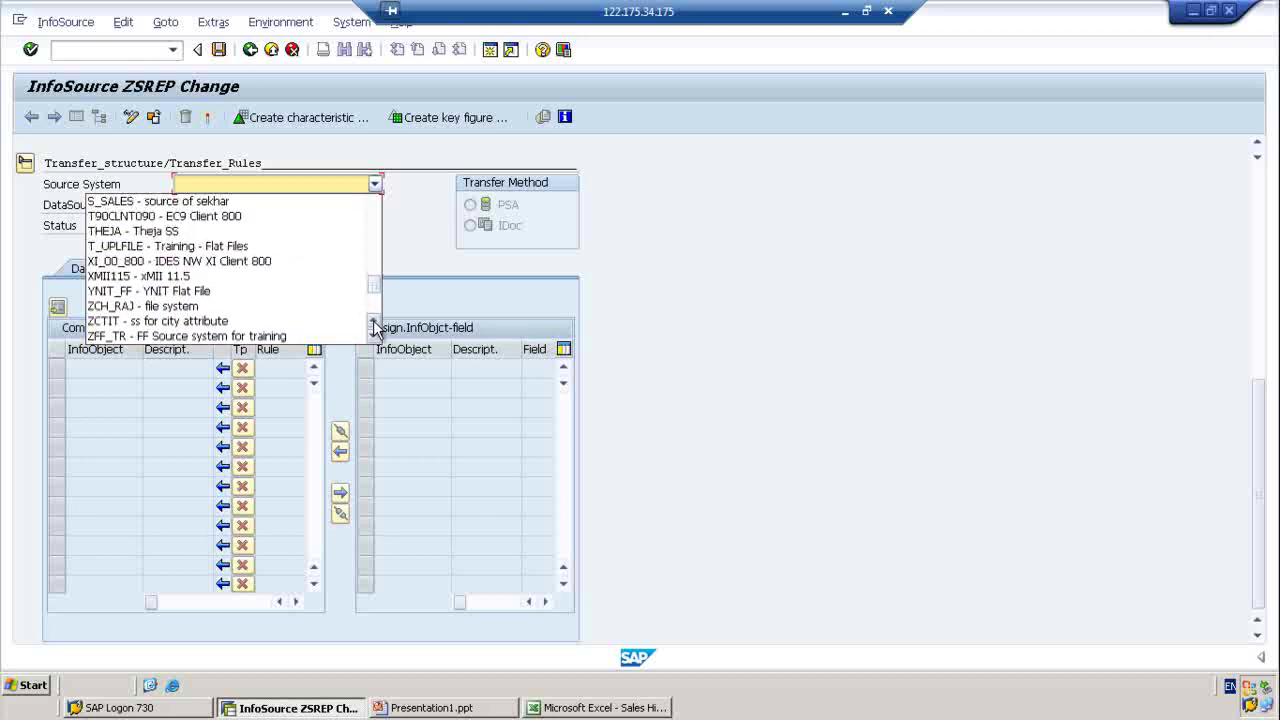
{"action": "left_click", "coordinate": [373, 321]}
{"action": "left_click", "coordinate": [373, 321]}
{"action": "left_click", "coordinate": [373, 321]}
{"action": "left_click", "coordinate": [373, 321]}
{"action": "left_click", "coordinate": [373, 321]}
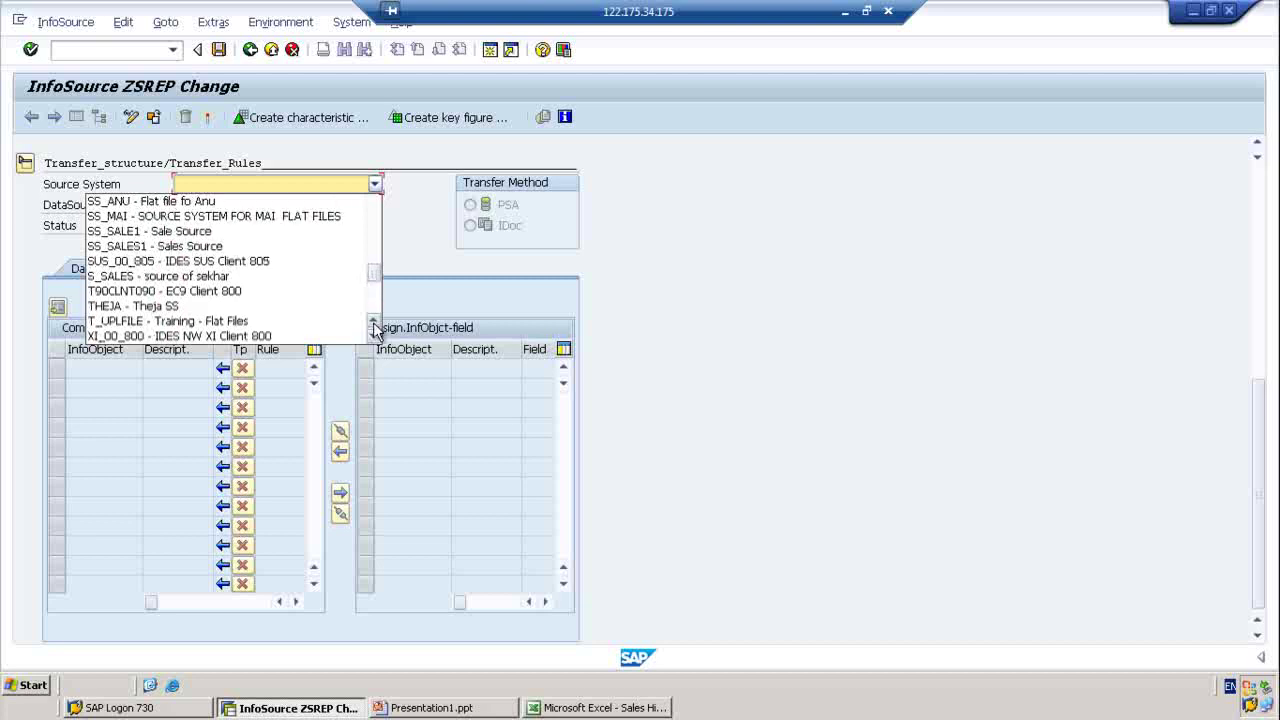
{"action": "left_click", "coordinate": [373, 321]}
{"action": "left_click", "coordinate": [373, 321]}
{"action": "left_click_drag", "start_coordinate": [374, 338], "coordinate": [376, 341]}
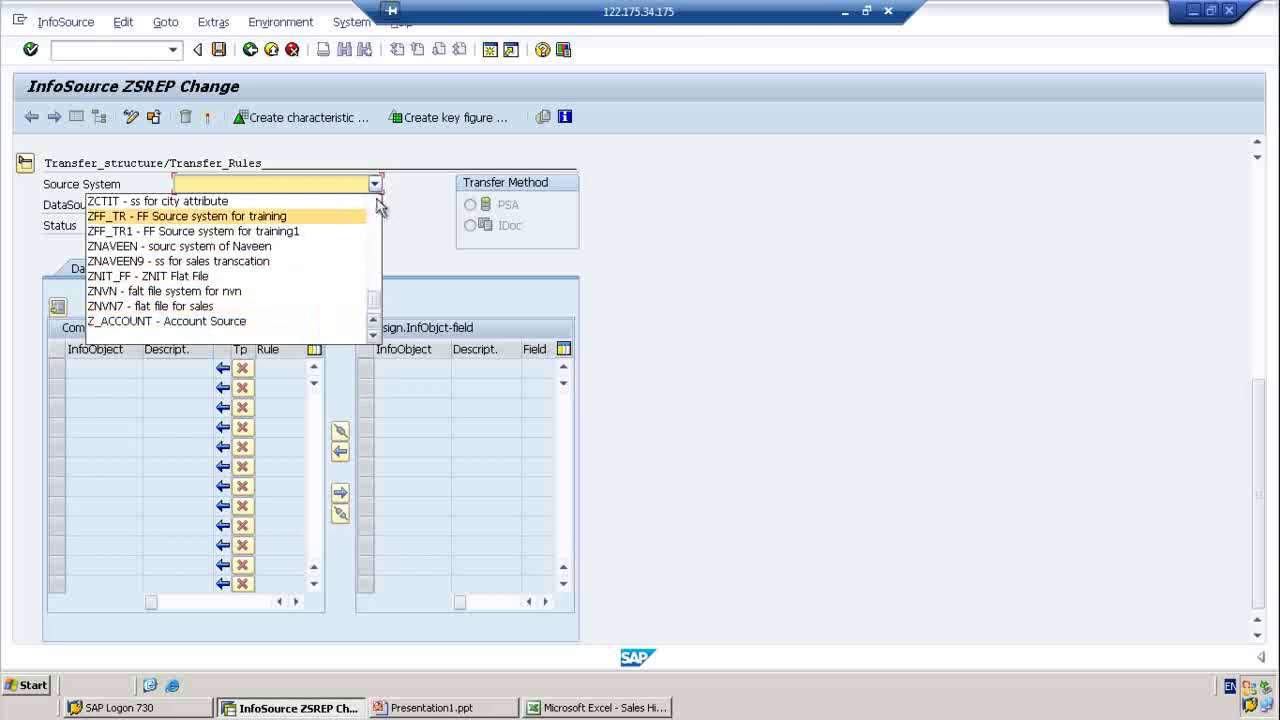
{"action": "left_click", "coordinate": [373, 321]}
{"action": "left_click", "coordinate": [373, 321]}
{"action": "left_click", "coordinate": [373, 321]}
{"action": "left_click", "coordinate": [373, 321]}
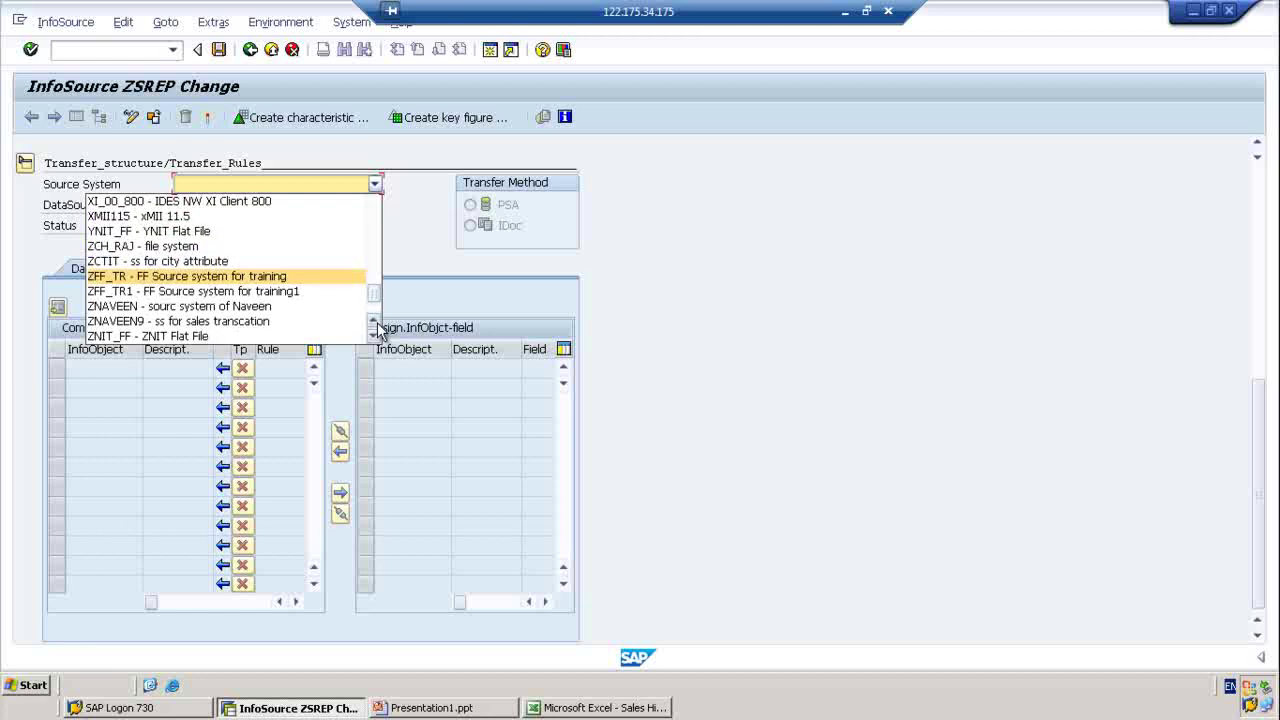
{"action": "left_click", "coordinate": [296, 280]}
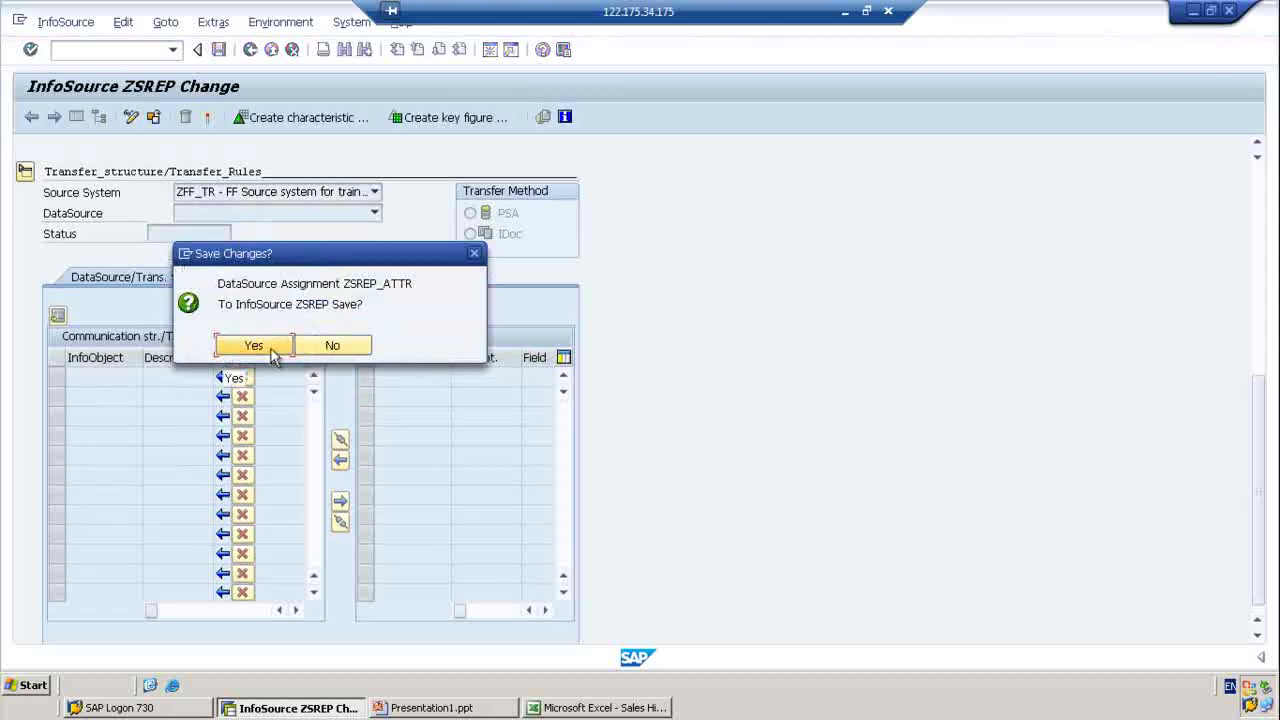
Step: Save the assignments of DataSources ZSREP_ATTR, ZSREP_TEXT and ZSREP_HIER to InfoSource ZSREP
{"action": "left_click_drag", "start_coordinate": [280, 258], "coordinate": [311, 171]}
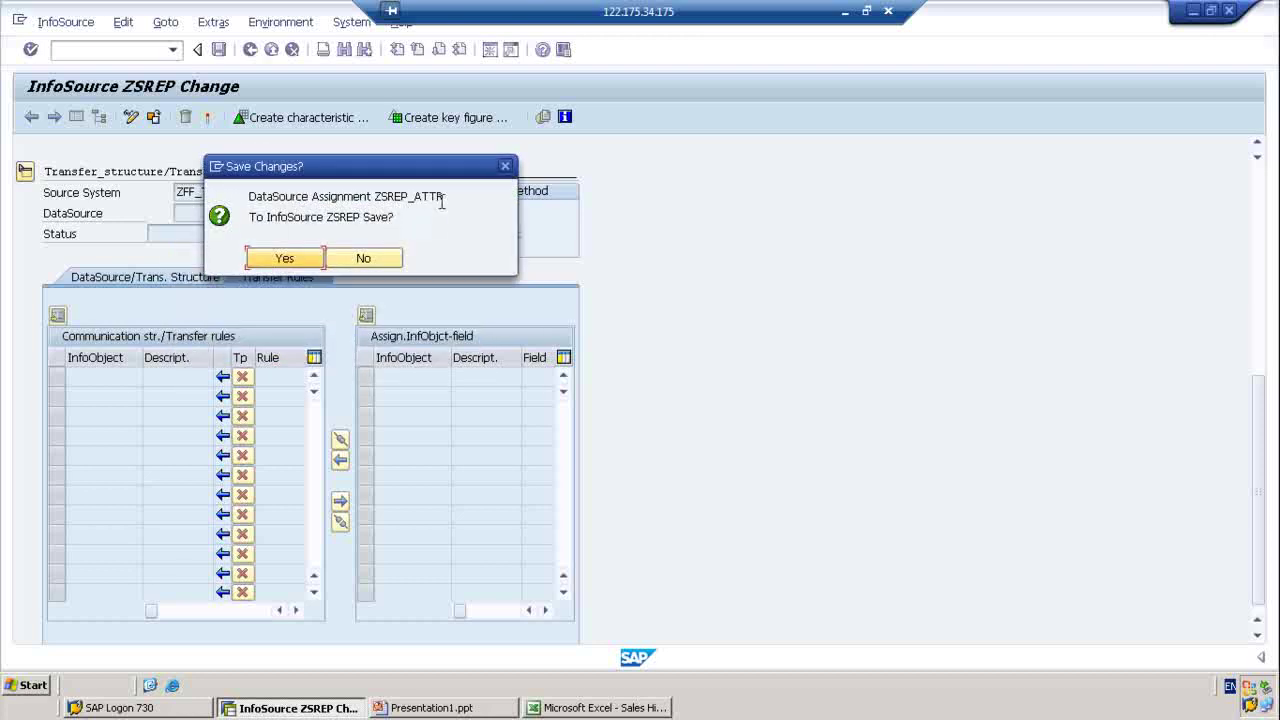
{"action": "left_click", "coordinate": [287, 259]}
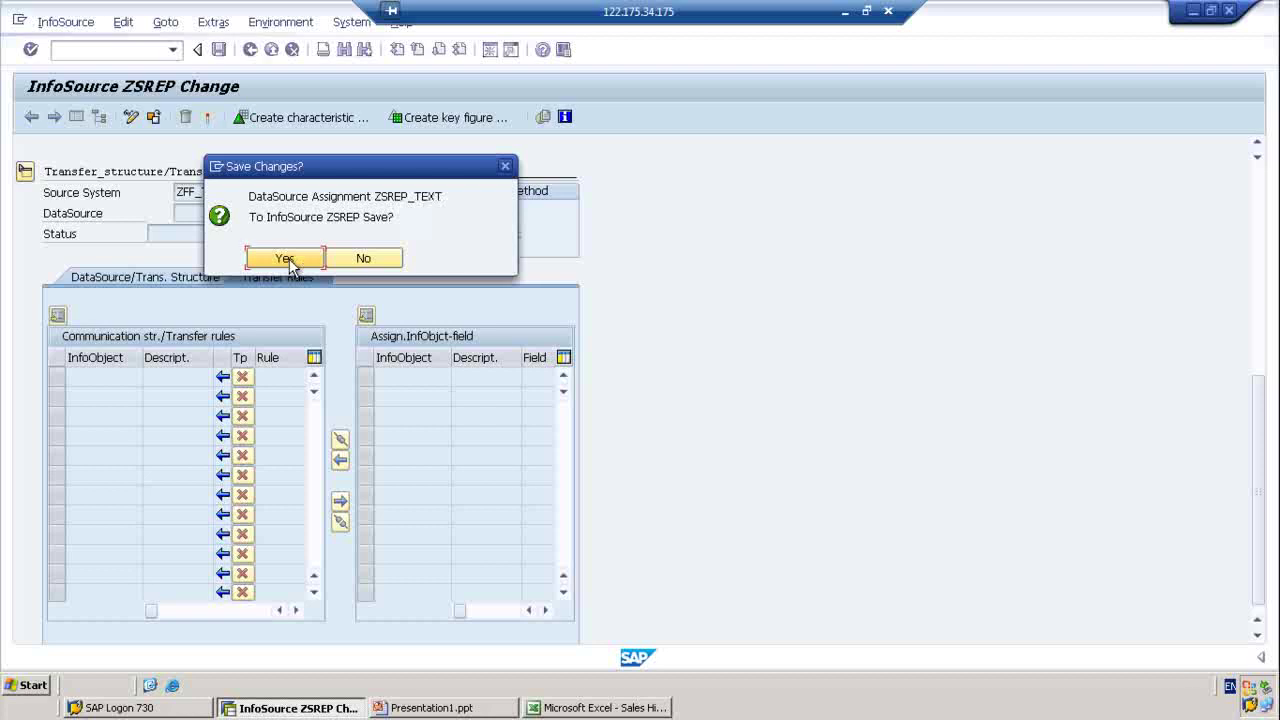
{"action": "left_click", "coordinate": [288, 259]}
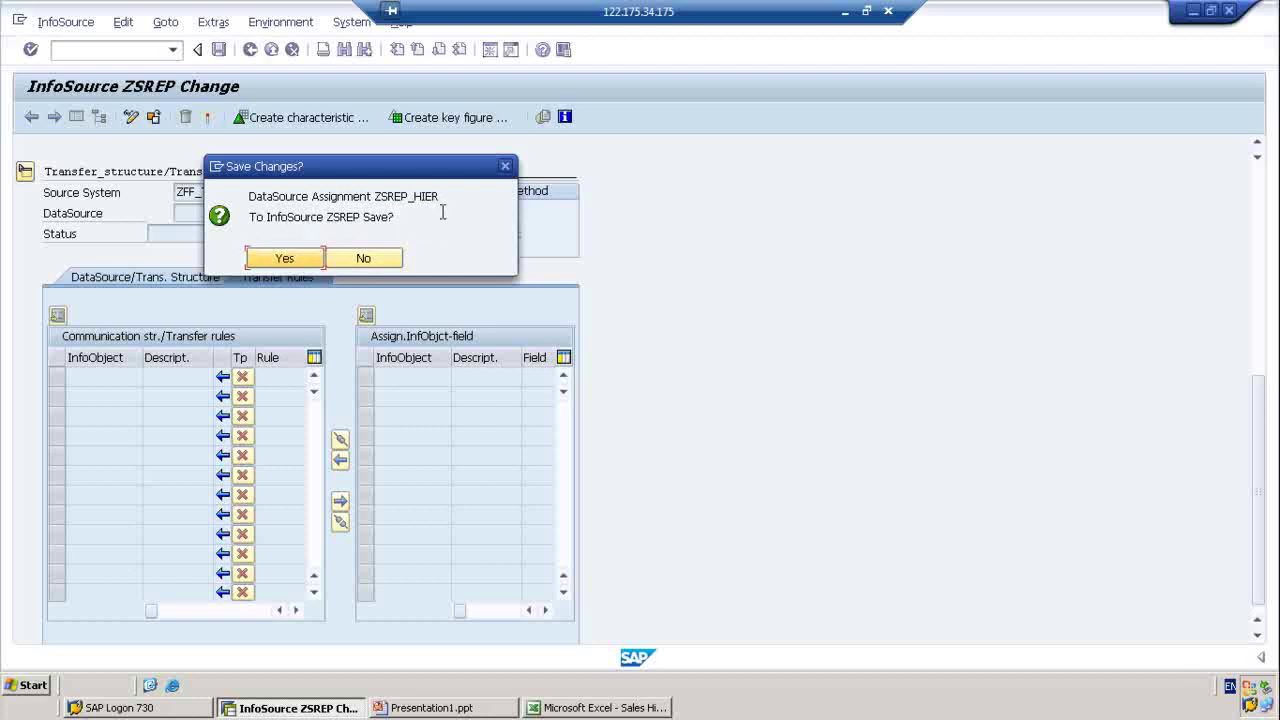
{"action": "left_click", "coordinate": [304, 260]}
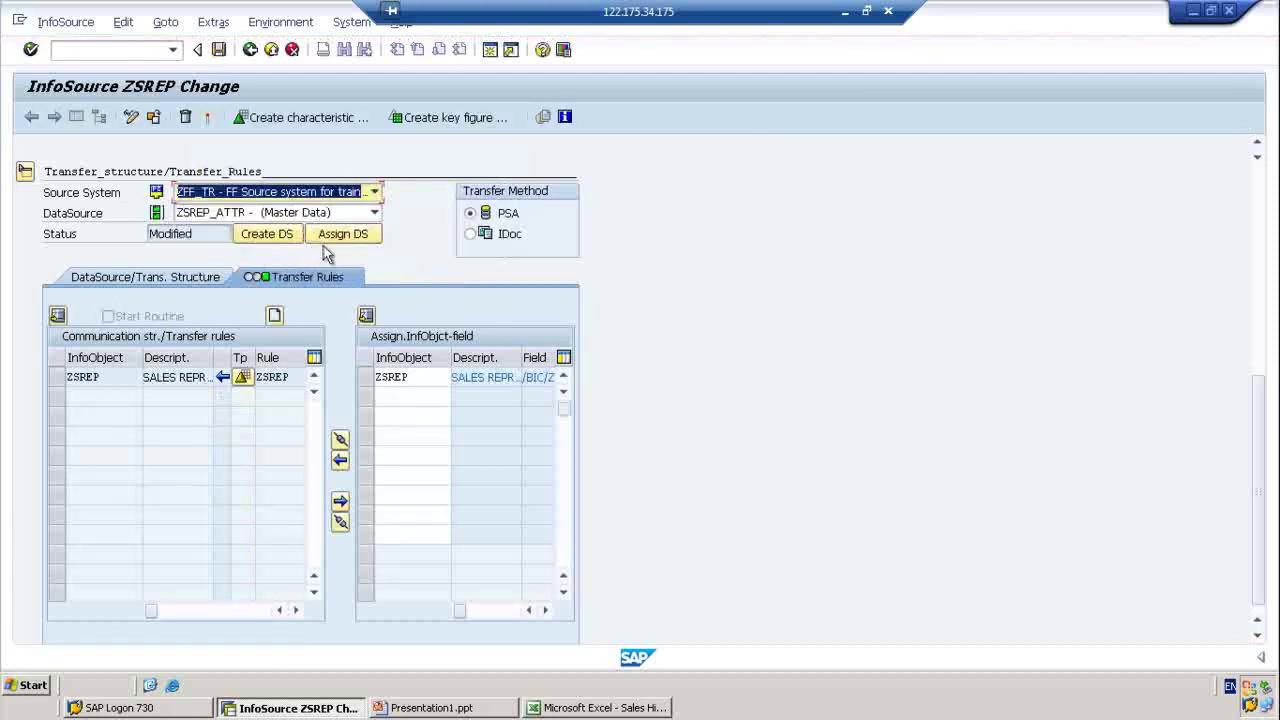
Step: Choose the hierarchies DataSource ZSREP_HIER, saving the changed InfoSource first, and activate its transfer rules
{"action": "left_click", "coordinate": [374, 217]}
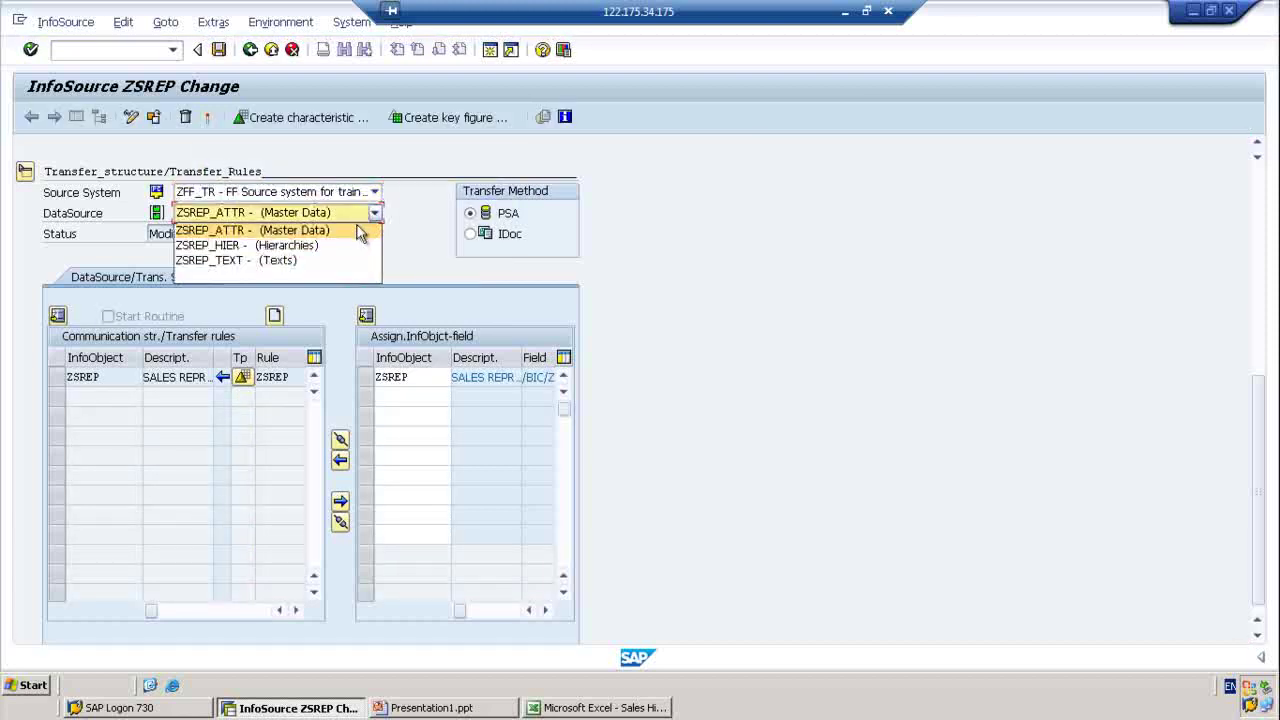
{"action": "left_click", "coordinate": [318, 247]}
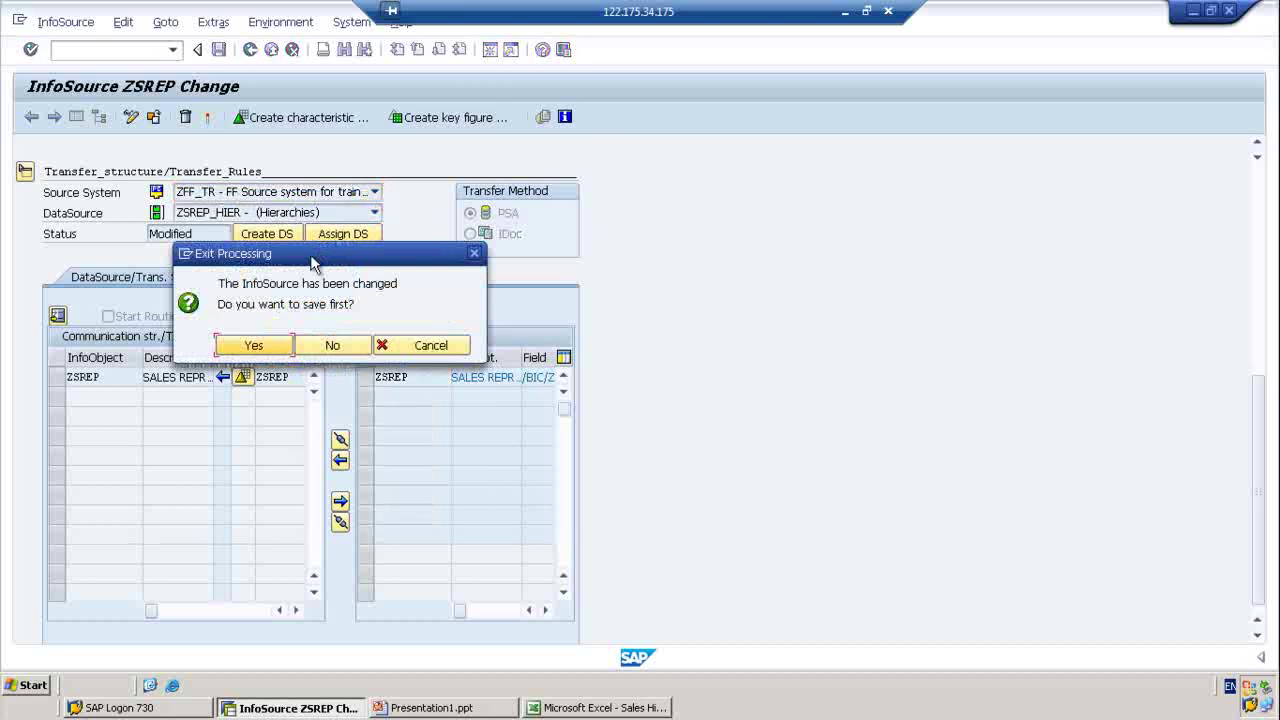
{"action": "left_click", "coordinate": [255, 345]}
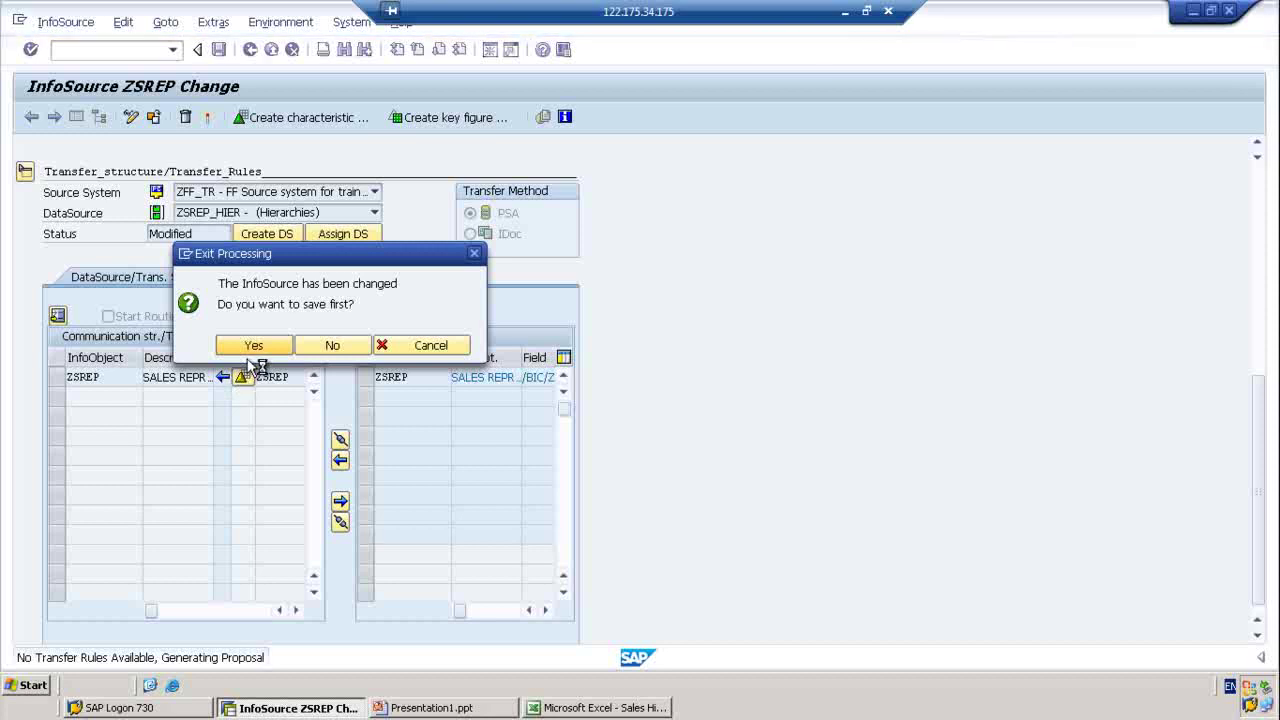
{"action": "left_click", "coordinate": [250, 355]}
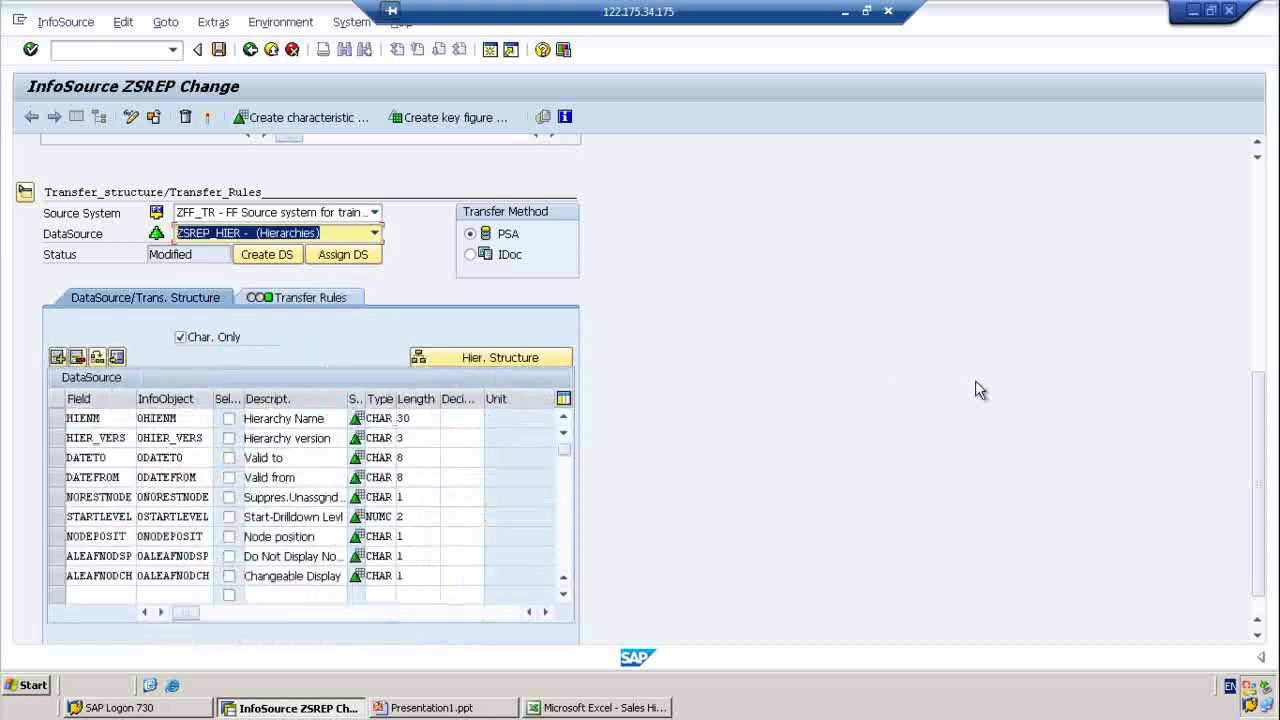
{"action": "left_click_drag", "start_coordinate": [1266, 416], "coordinate": [1244, 172]}
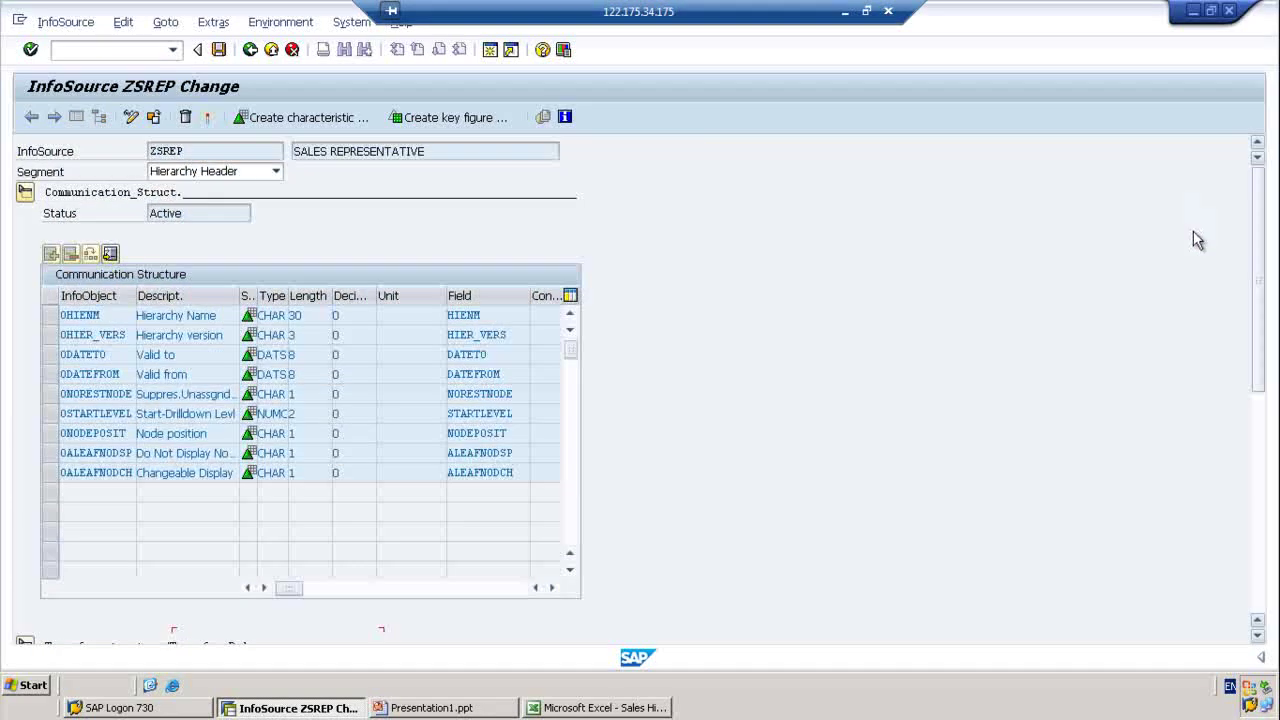
{"action": "left_click", "coordinate": [207, 119]}
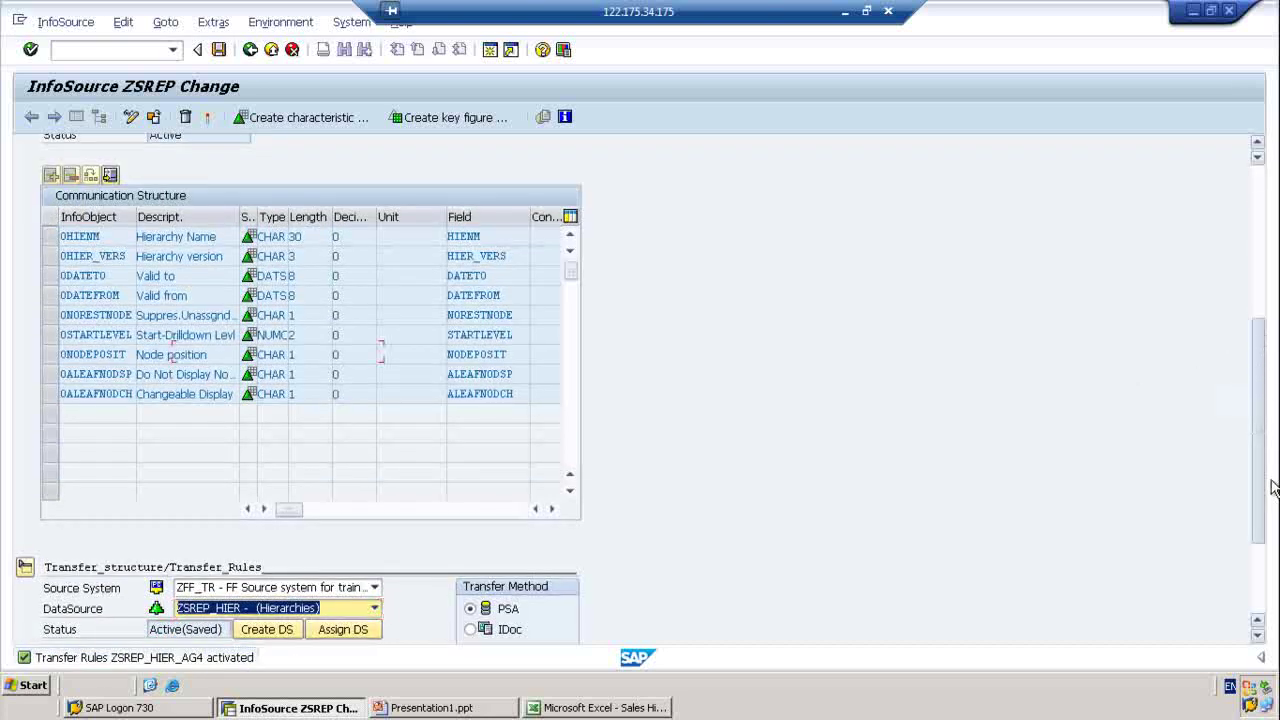
Step: Create a hierarchy structure for the DataSource with the name ZSREP_HIER and short description SALES REP HIER
{"action": "scroll", "coordinate": [1250, 414], "scroll_direction": "down", "scroll_amount": 5}
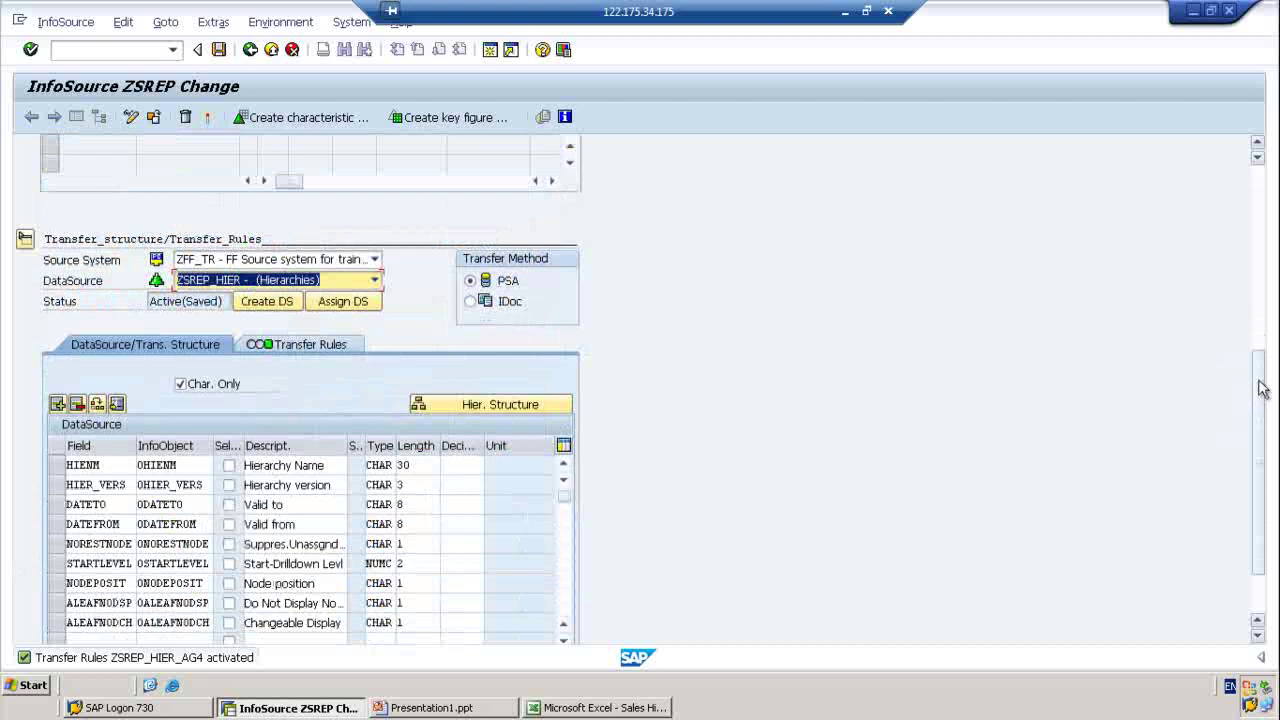
{"action": "scroll", "coordinate": [1268, 436], "scroll_direction": "down", "scroll_amount": 1}
{"action": "scroll", "coordinate": [1268, 436], "scroll_direction": "down", "scroll_amount": 2}
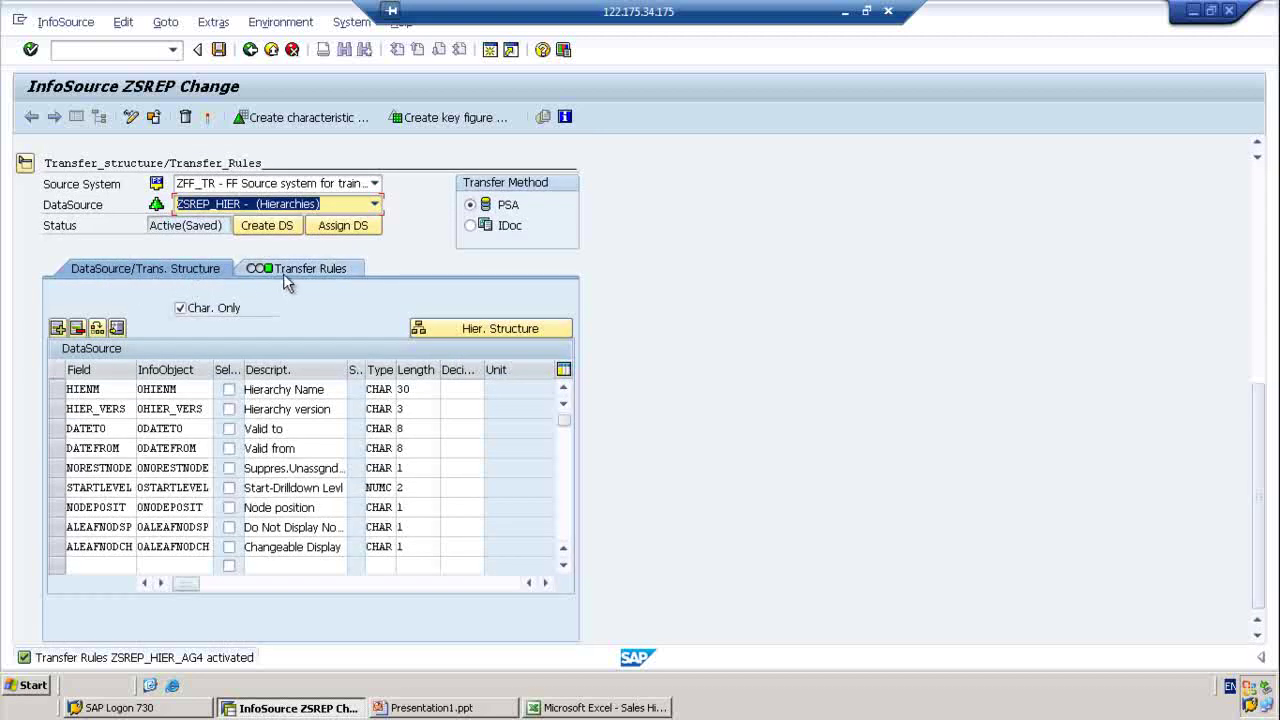
{"action": "left_click", "coordinate": [500, 328]}
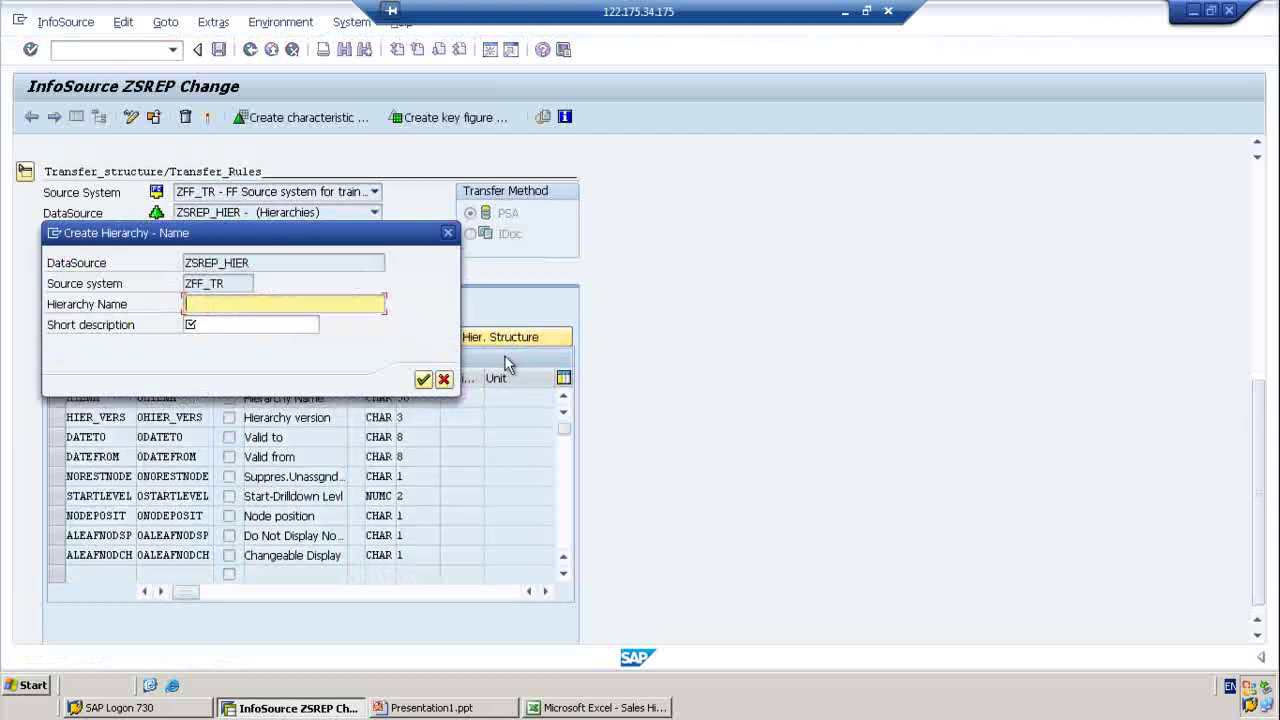
{"action": "type", "text": "zSR"}
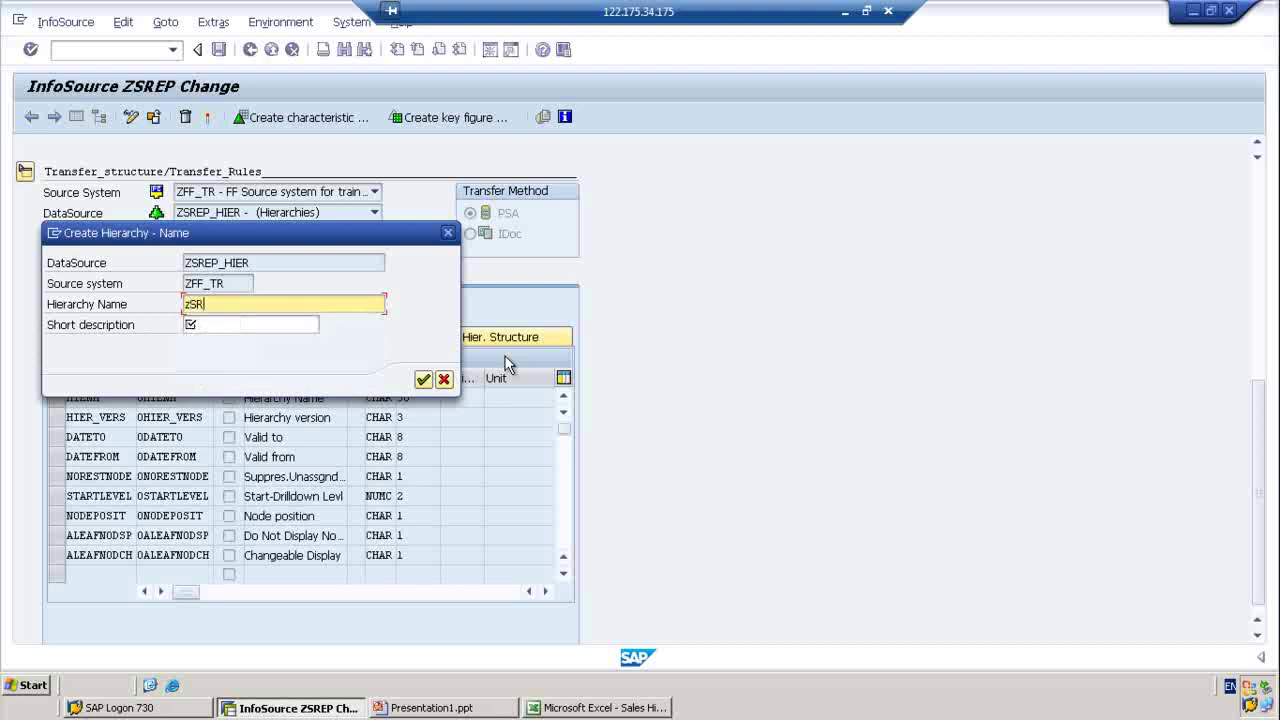
{"action": "type", "text": "E"}
{"action": "key", "text": "BackSpace"}
{"action": "key", "text": "BackSpace"}
{"action": "key", "text": "BackSpace"}
{"action": "key", "text": "BackSpace"}
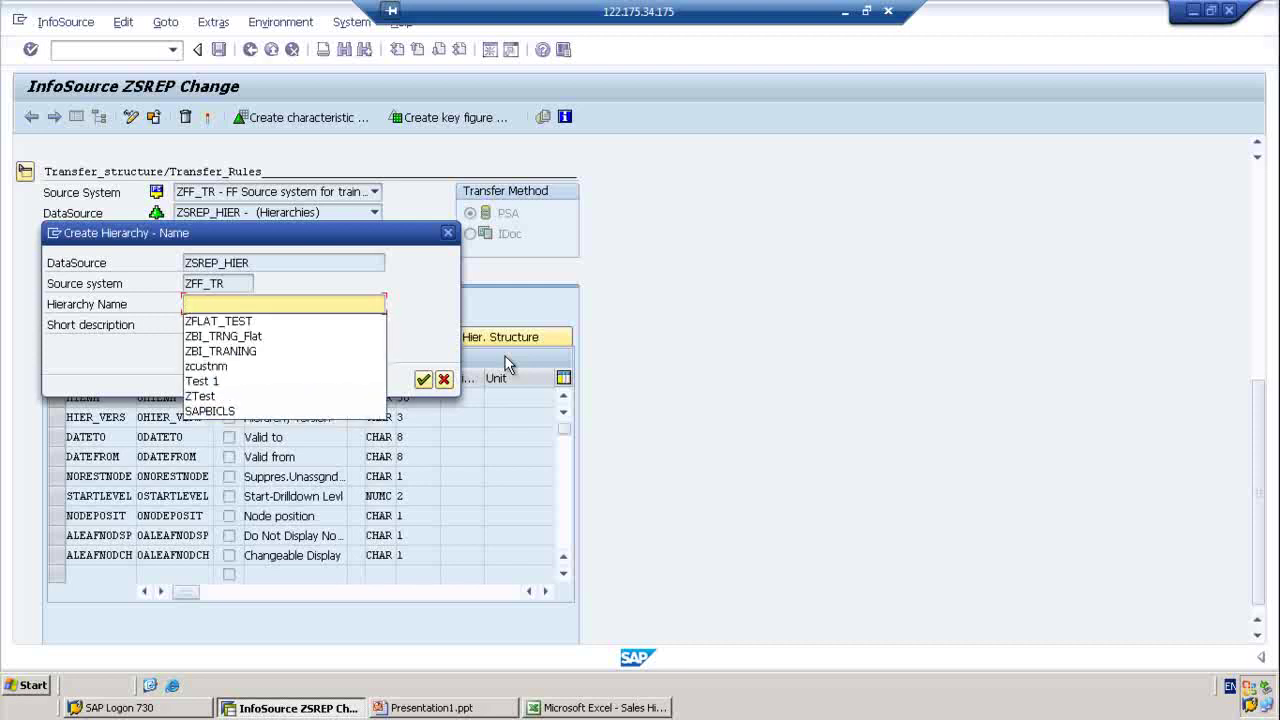
{"action": "type", "text": "ZREP"}
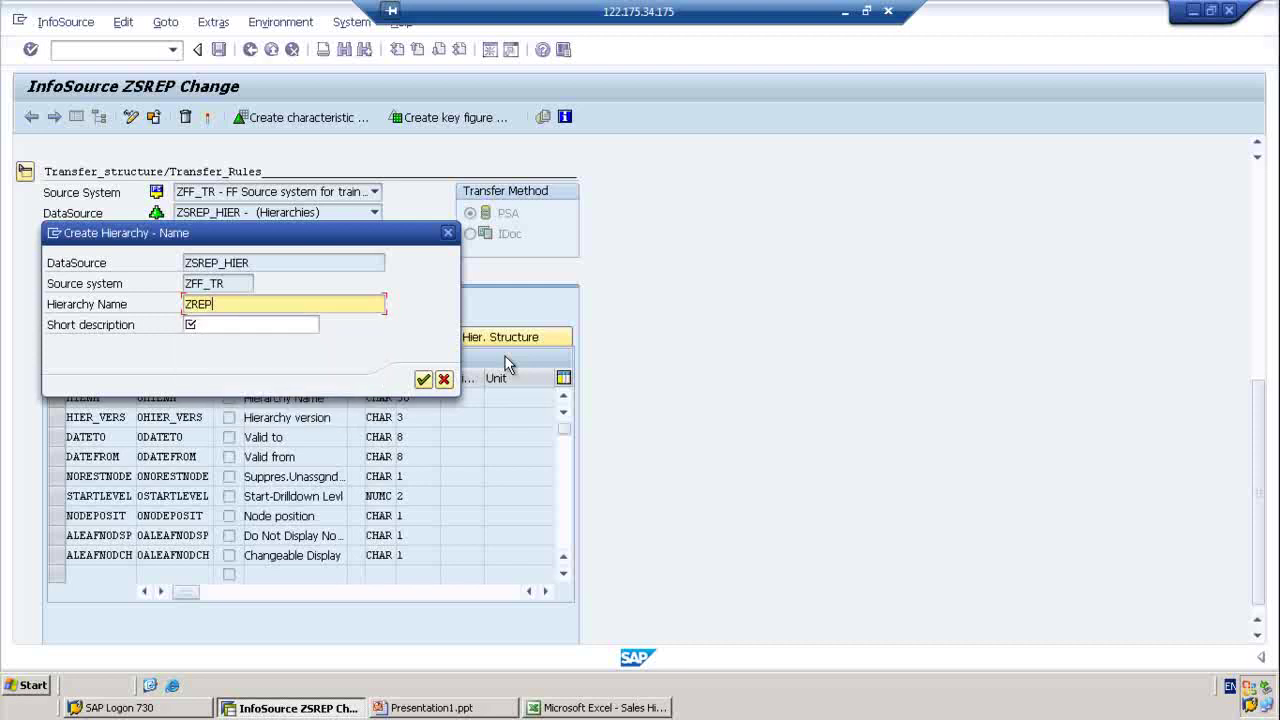
{"action": "key", "text": "BackSpace"}
{"action": "key", "text": "BackSpace"}
{"action": "type", "text": "SREP"}
{"action": "left_click", "coordinate": [237, 326]}
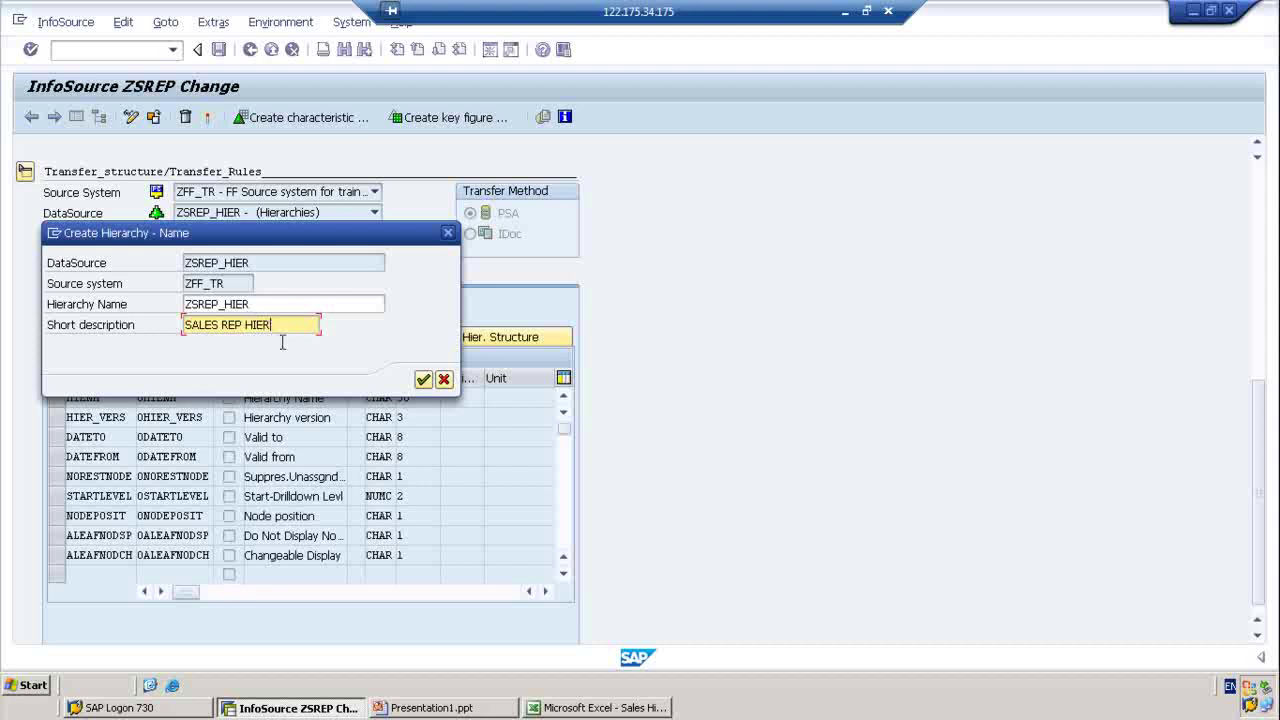
{"action": "left_click", "coordinate": [423, 379]}
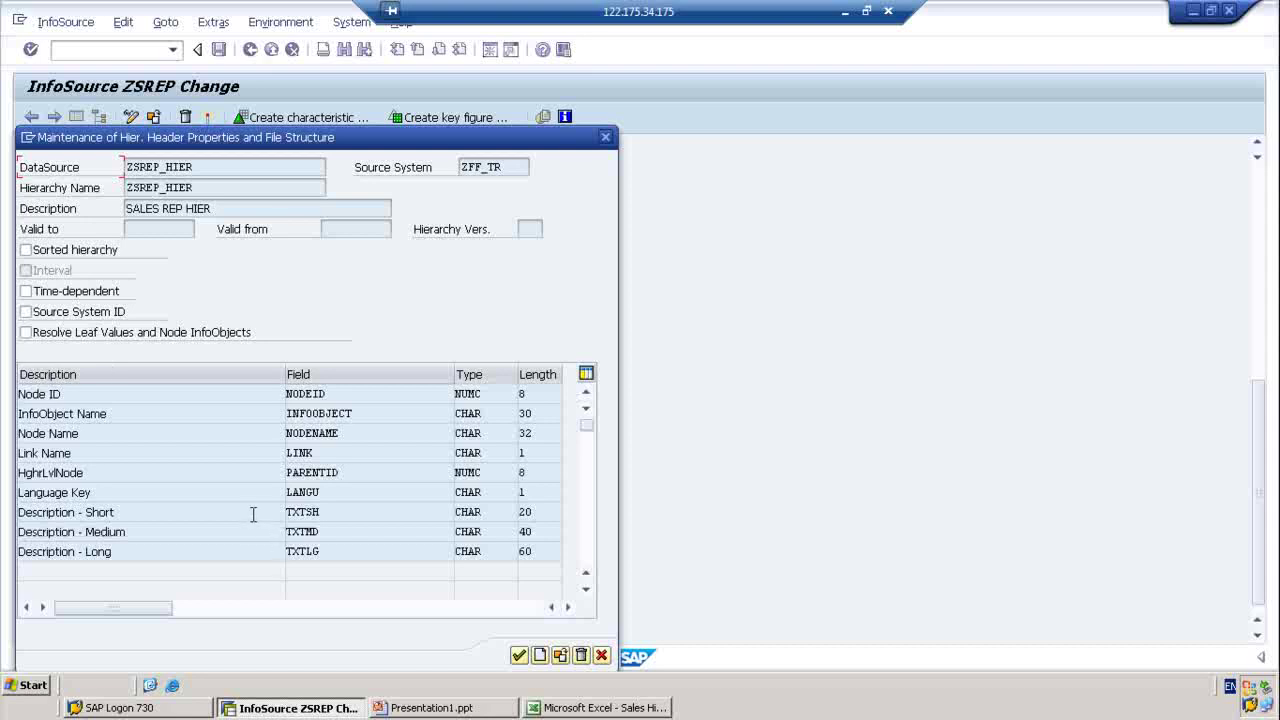
Step: Turn the Sorted hierarchy option on and off again to compare the fields of the hierarchy file structure
{"action": "left_click", "coordinate": [25, 250]}
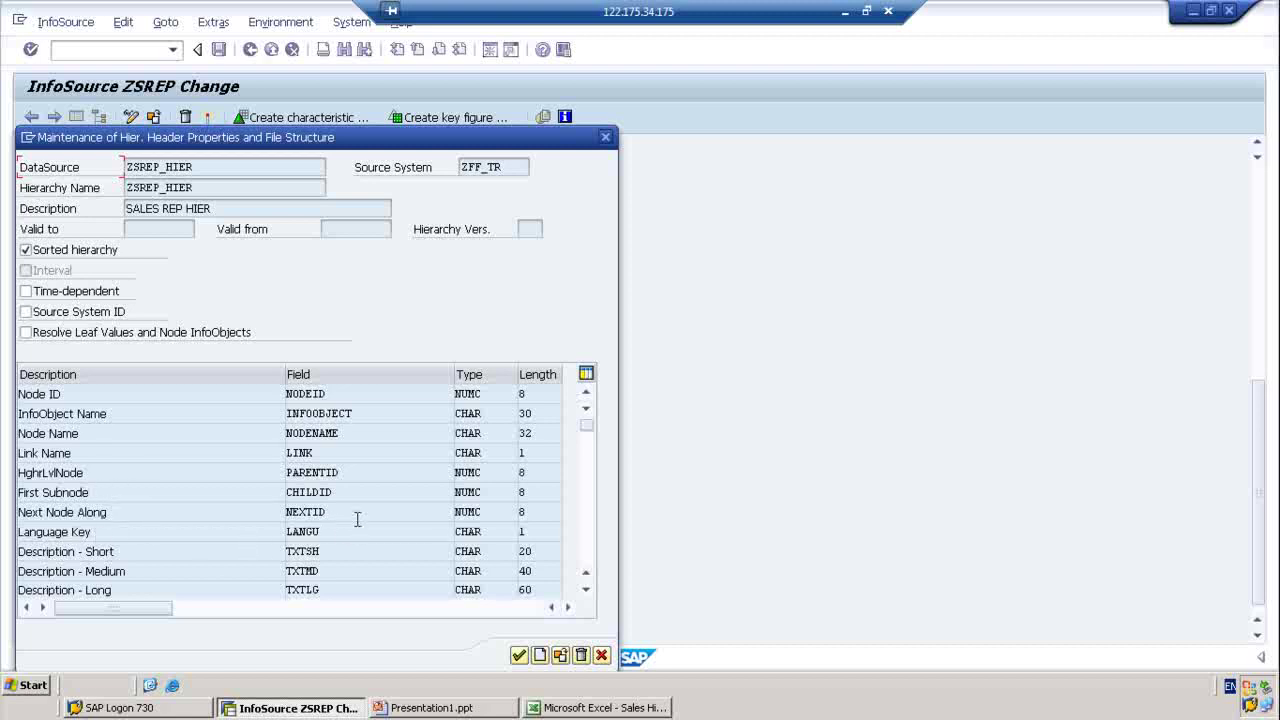
{"action": "left_click", "coordinate": [589, 590]}
{"action": "left_click", "coordinate": [589, 590]}
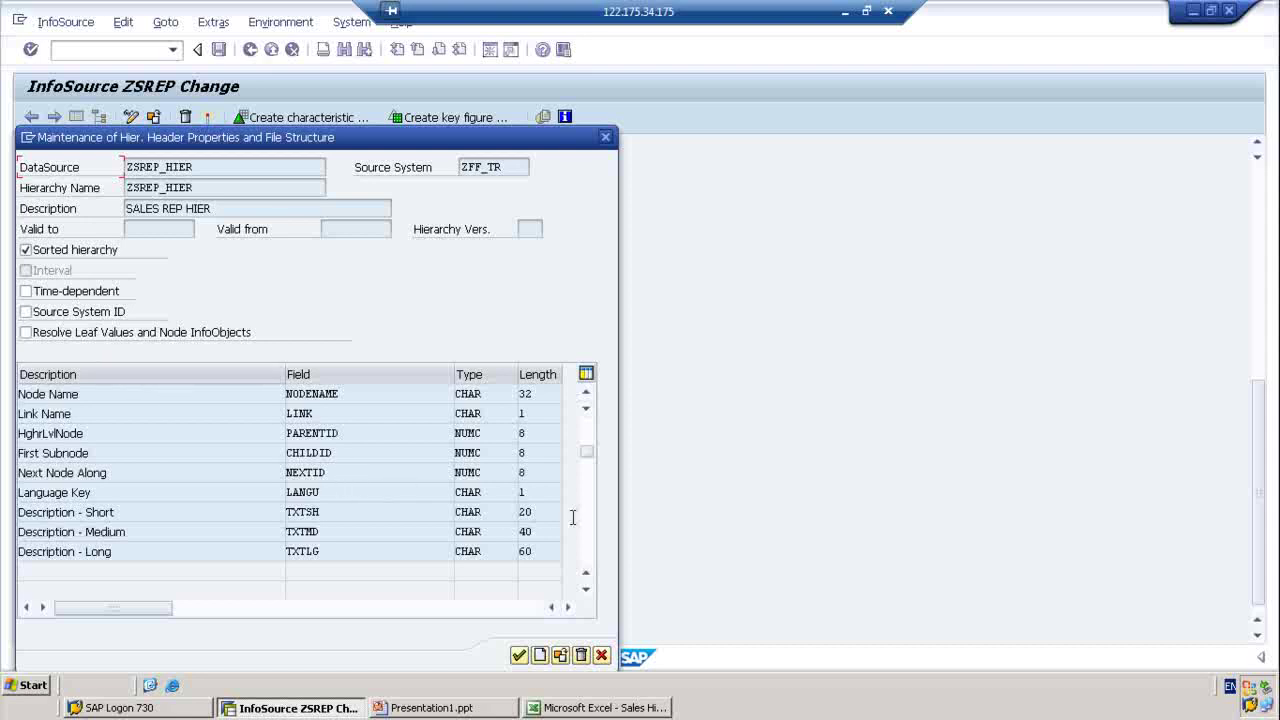
{"action": "left_click", "coordinate": [588, 395]}
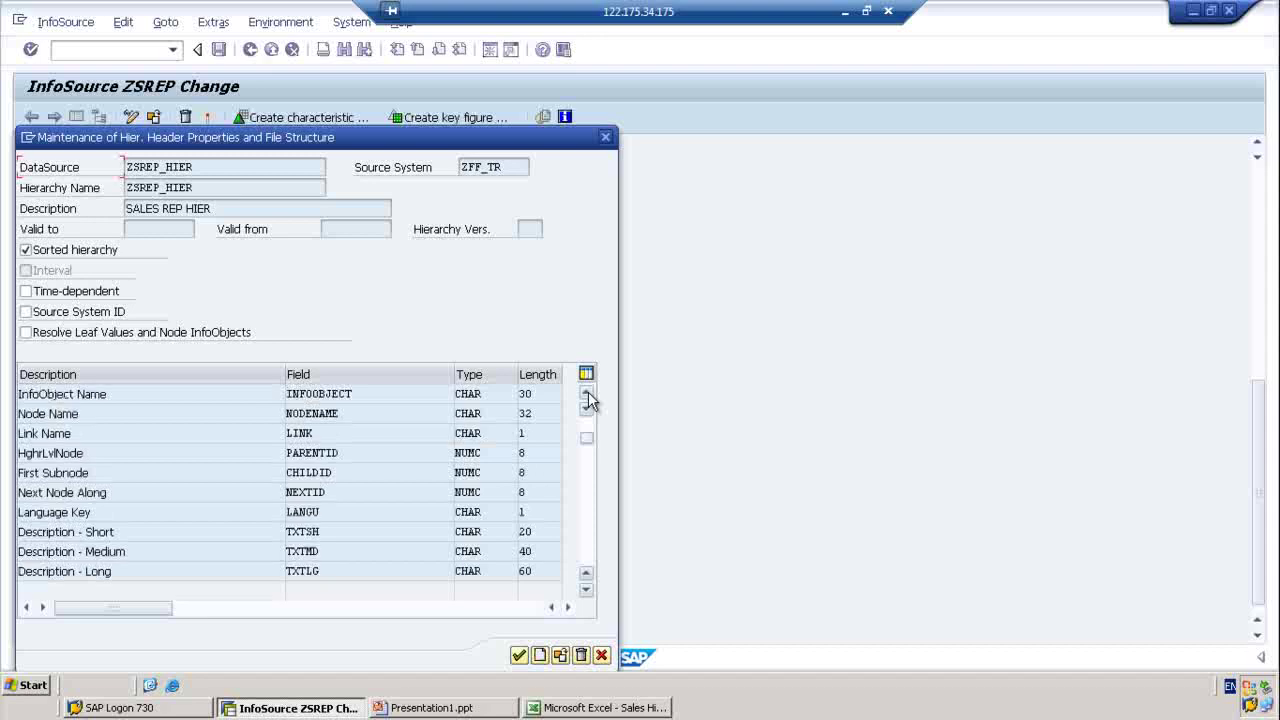
{"action": "left_click", "coordinate": [588, 395]}
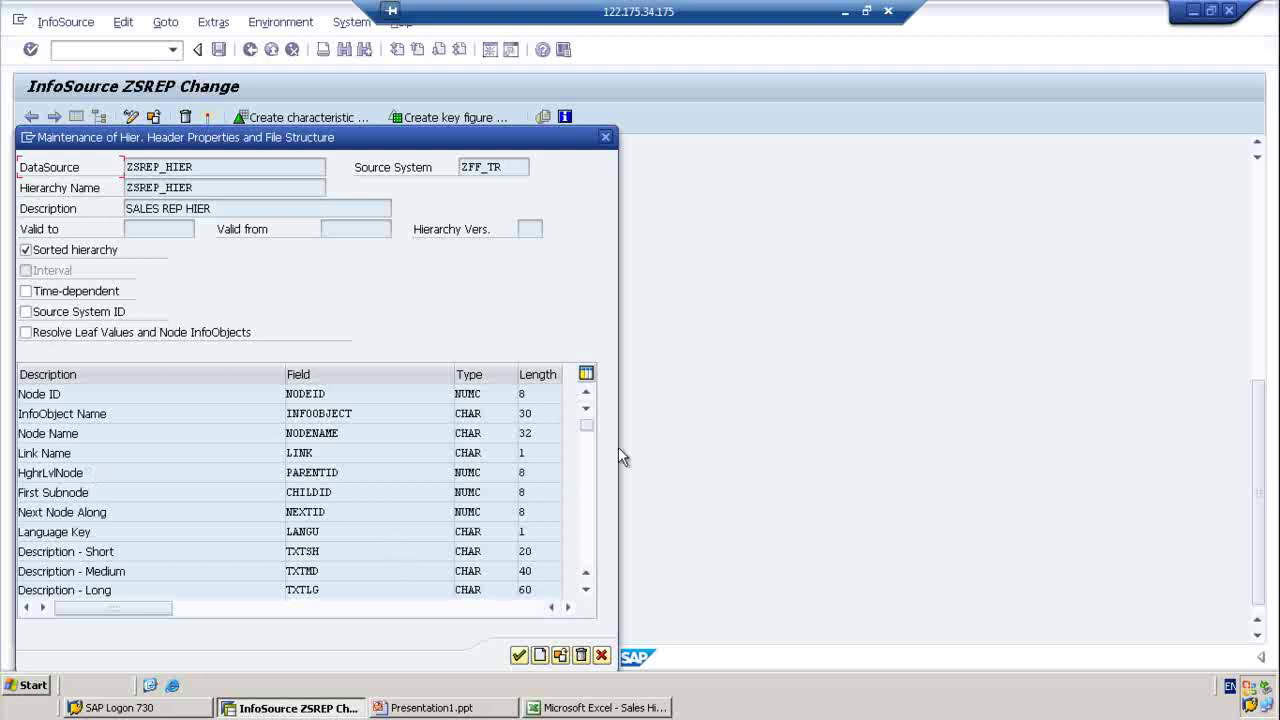
{"action": "left_click", "coordinate": [26, 250]}
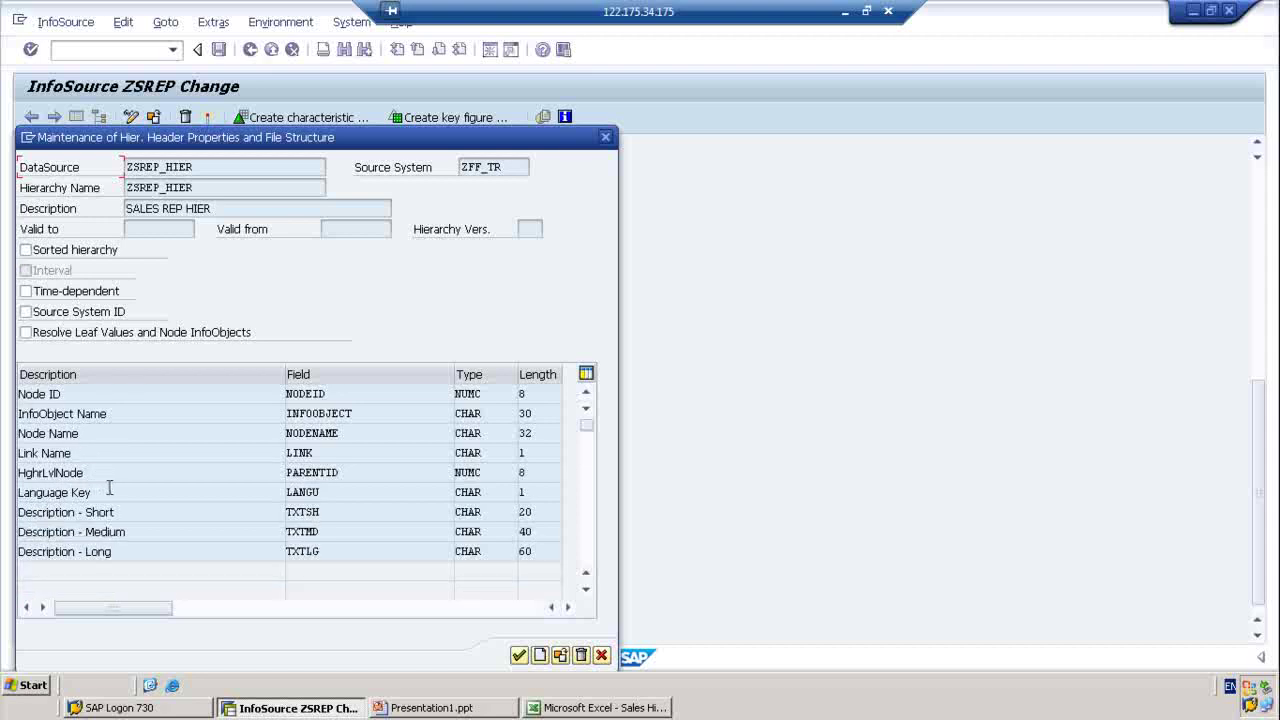
Step: Examine the LINK, PARENTID, LANGU and text fields in the hierarchy file structure of DataSource ZSREP_HIER
{"action": "left_click_drag", "start_coordinate": [340, 473], "coordinate": [214, 480]}
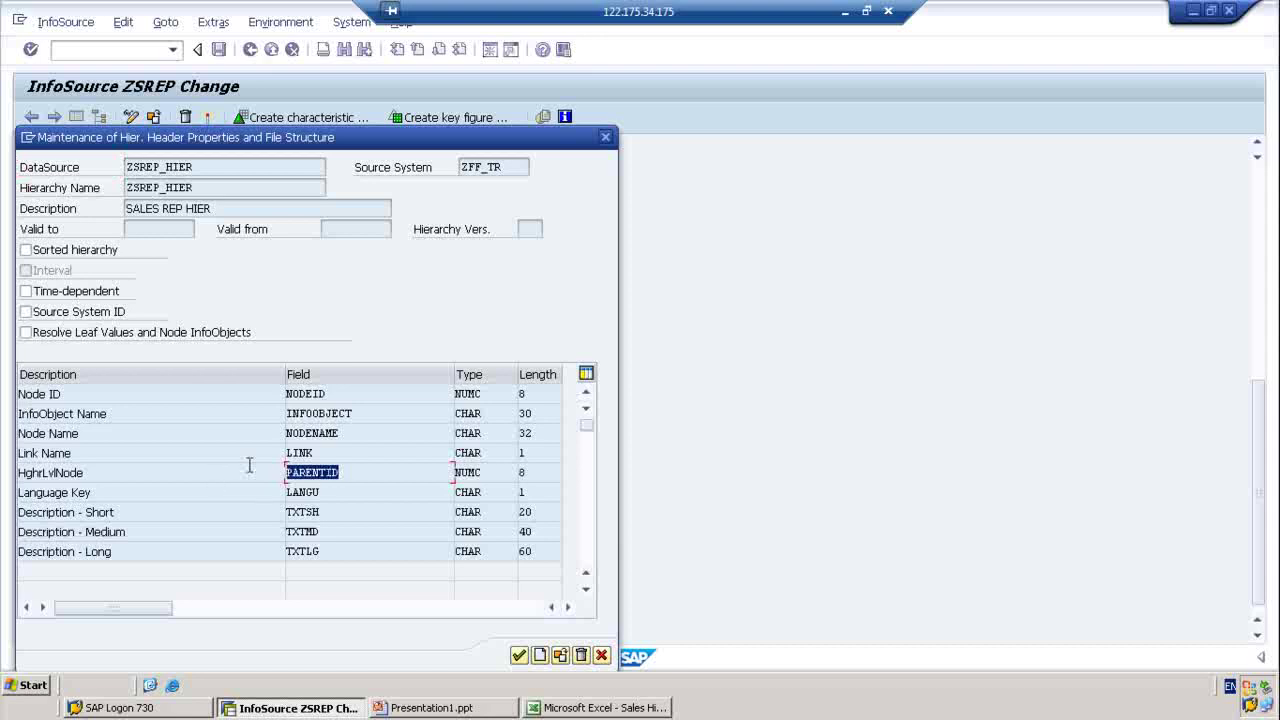
{"action": "left_click", "coordinate": [338, 551]}
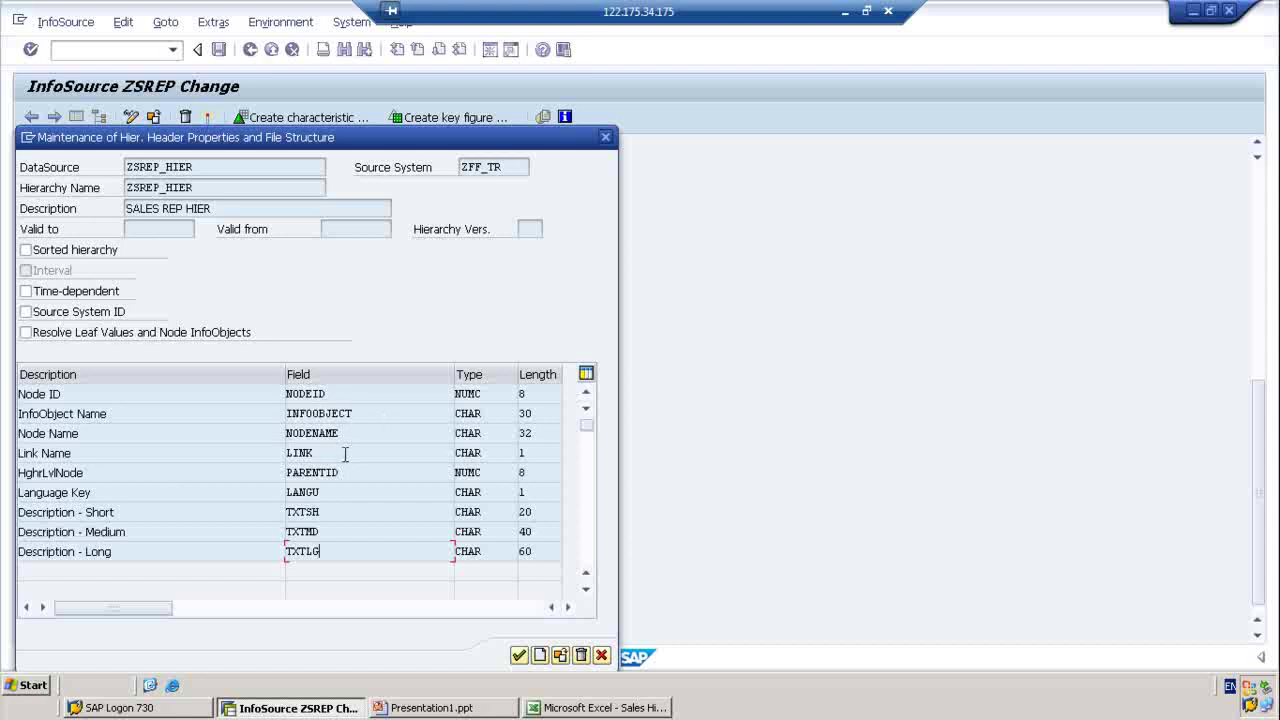
{"action": "double_click", "coordinate": [305, 453]}
{"action": "left_click", "coordinate": [352, 476]}
{"action": "left_click_drag", "start_coordinate": [350, 474], "coordinate": [249, 471]}
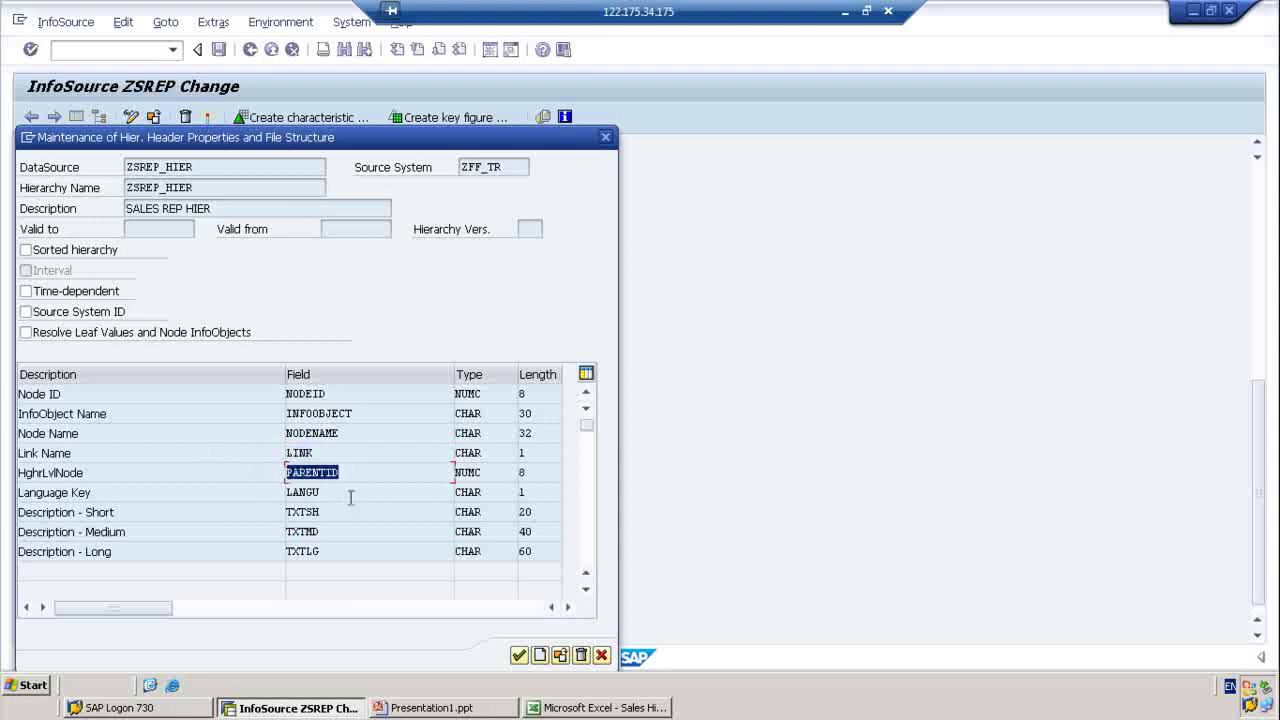
{"action": "left_click_drag", "start_coordinate": [350, 497], "coordinate": [236, 487]}
{"action": "left_click_drag", "start_coordinate": [341, 516], "coordinate": [250, 552]}
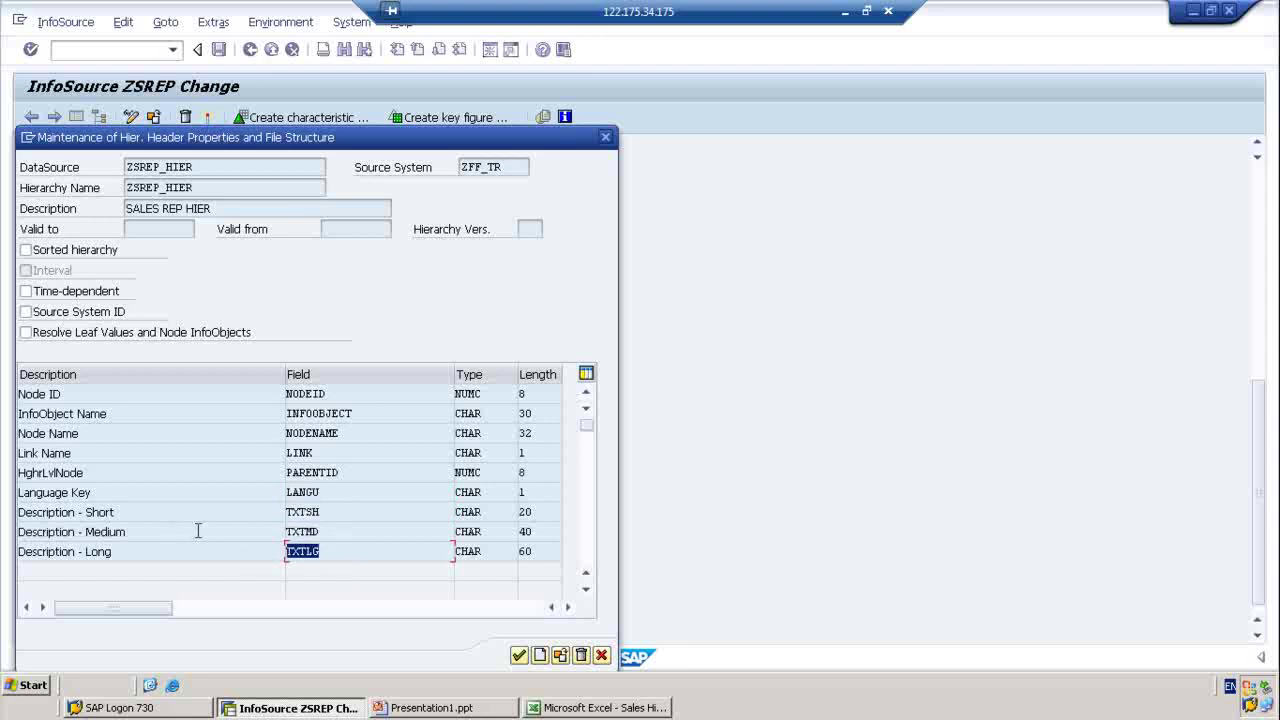
Step: Copy the field names NODEID through TXTLG from the file structure and paste them into Excel workbook Sales Hierarchy data.xls from cell A1
{"action": "left_click", "coordinate": [289, 395]}
{"action": "left_click_drag", "start_coordinate": [287, 392], "coordinate": [334, 551]}
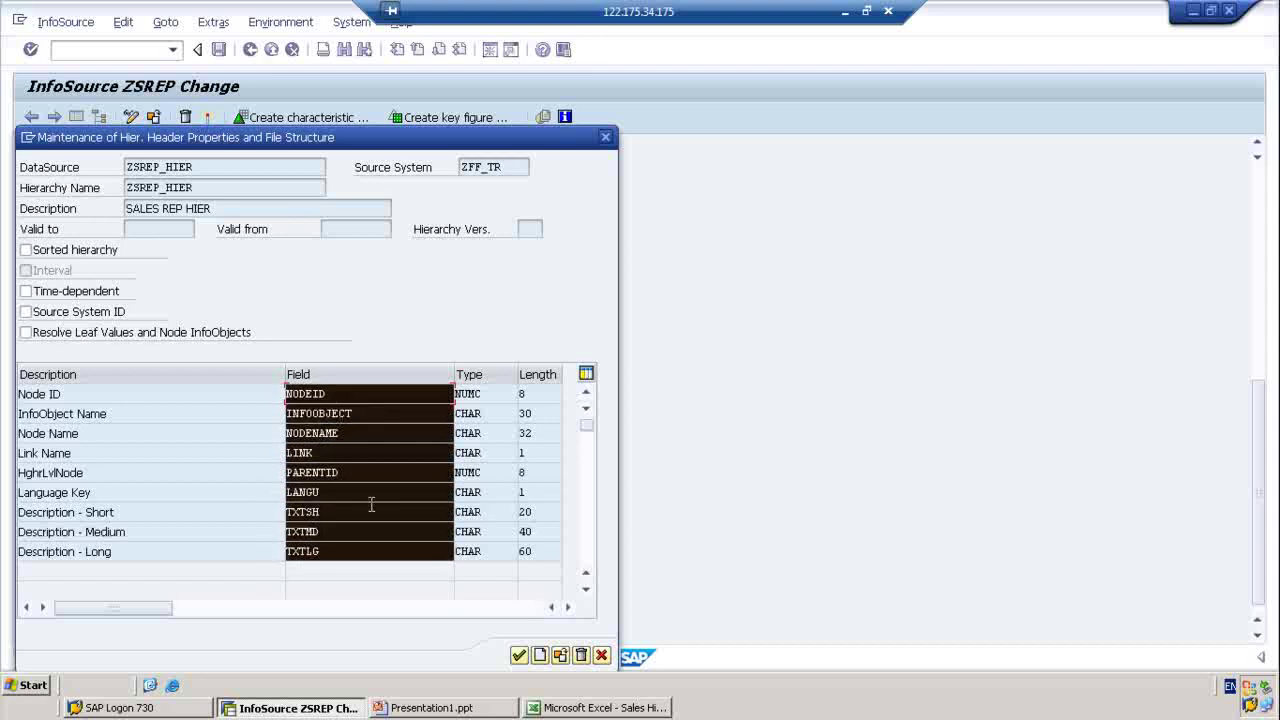
{"action": "key", "text": "ctrl+c"}
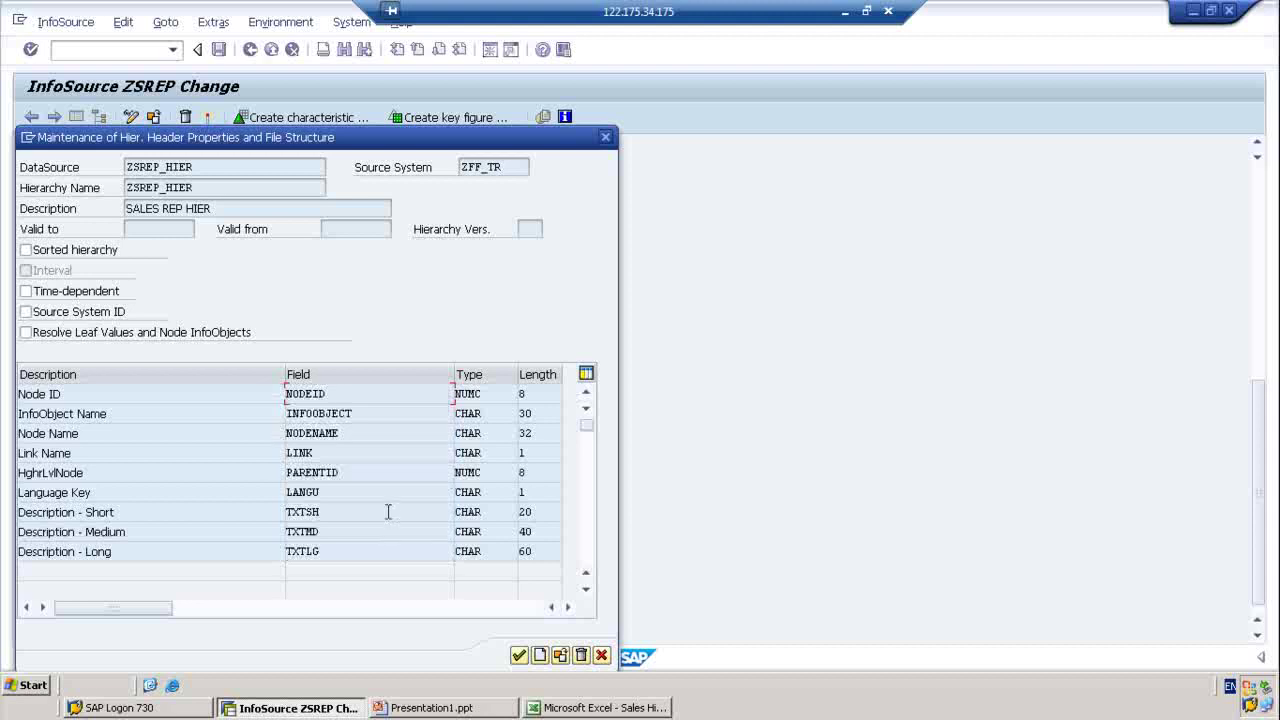
{"action": "left_click", "coordinate": [598, 708]}
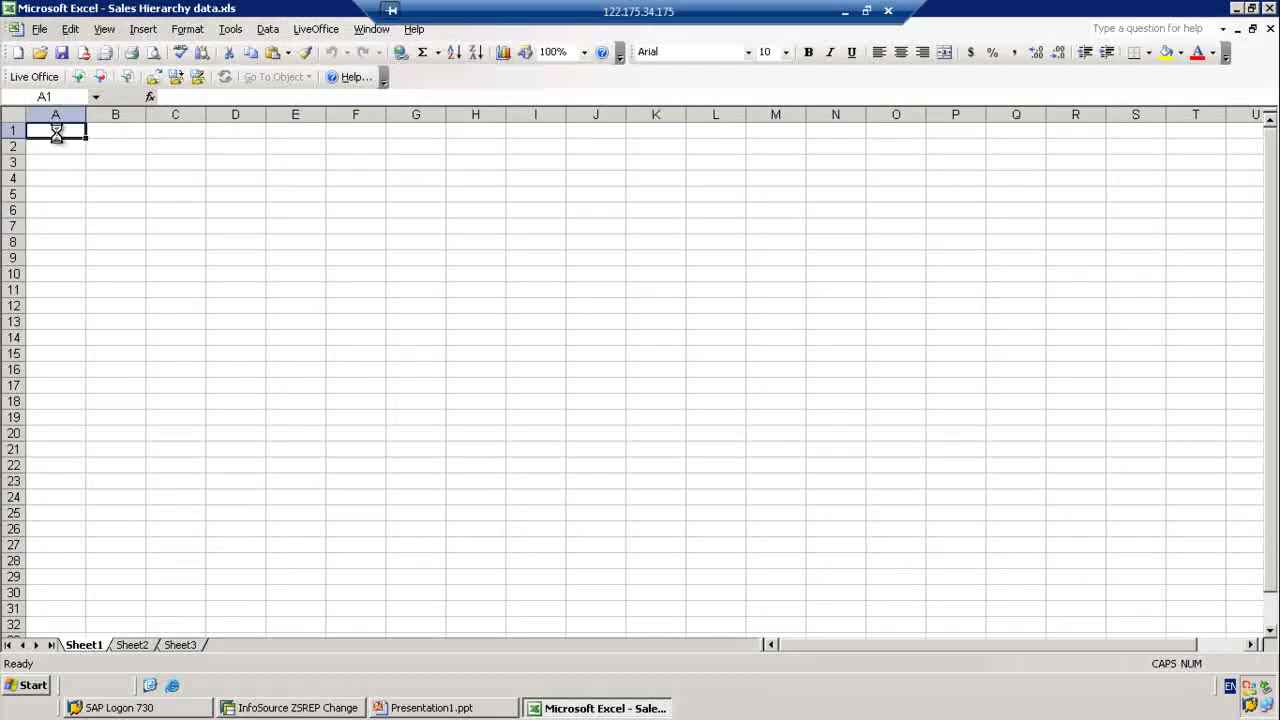
{"action": "key", "text": "ctrl+v"}
{"action": "left_click", "coordinate": [75, 337]}
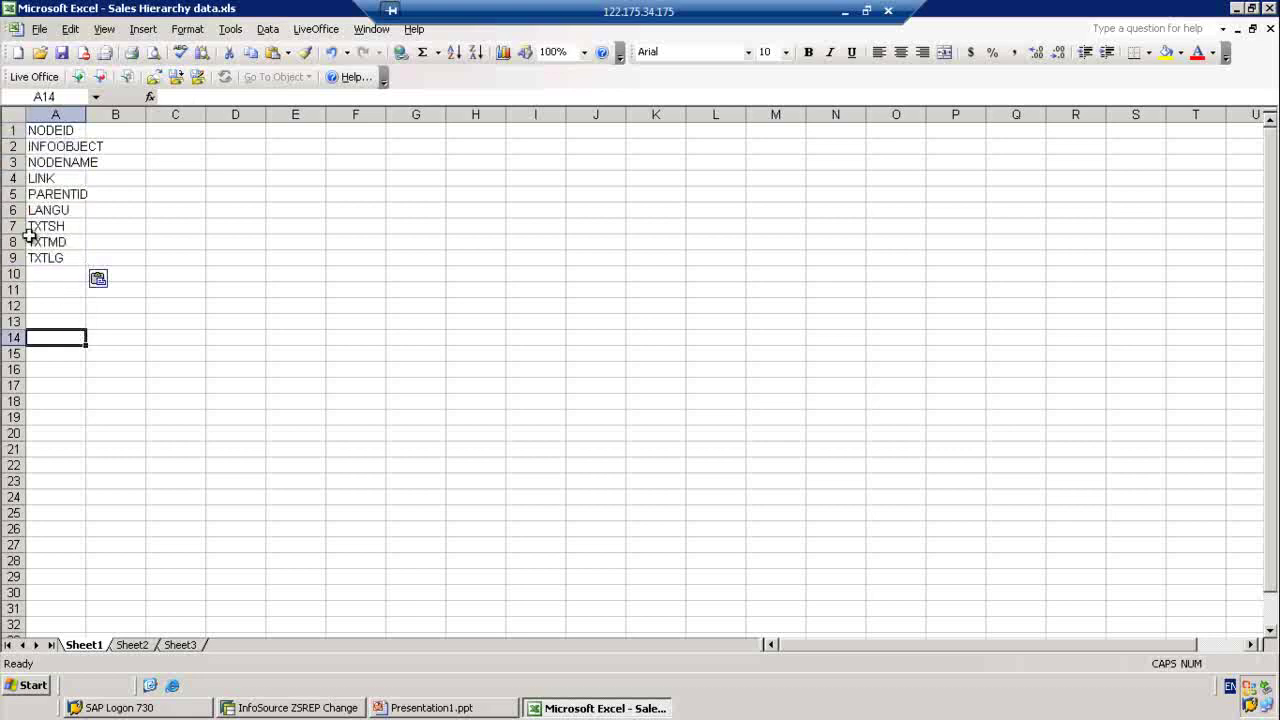
Step: Move the INFOOBJECT field name from A2 to cell B1, beside NODEID
{"action": "left_click", "coordinate": [63, 148]}
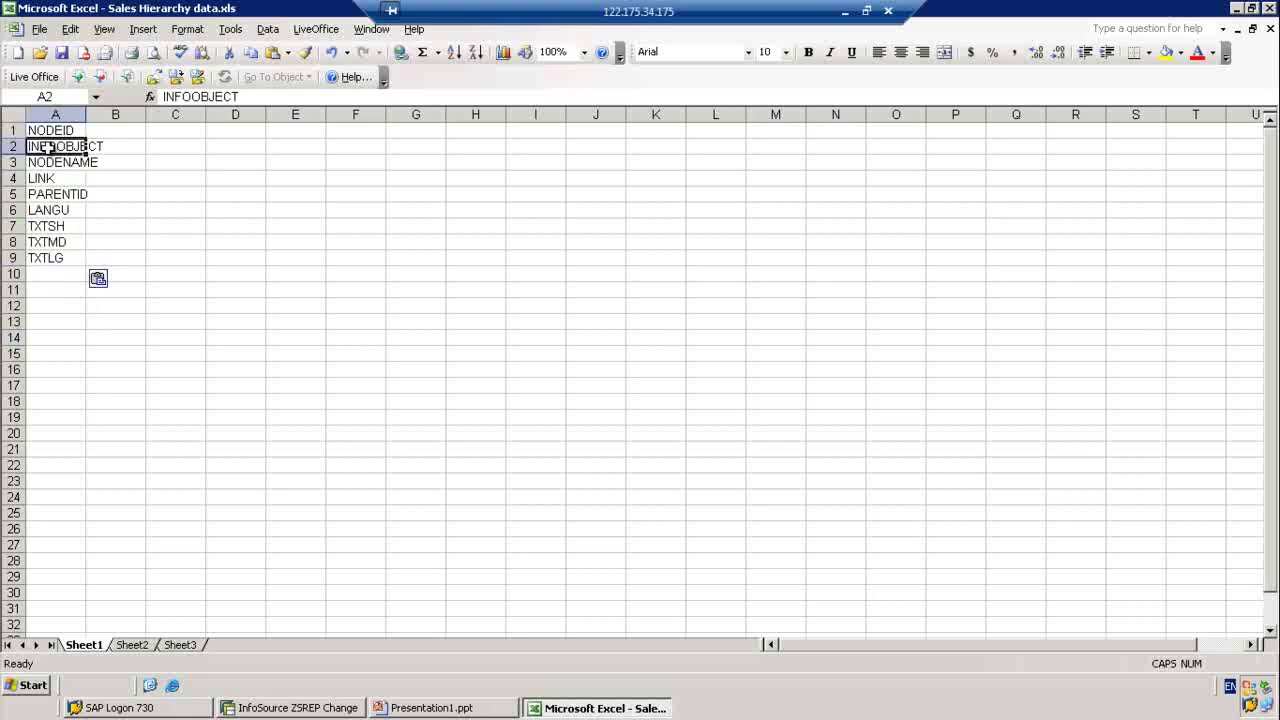
{"action": "key", "text": "ctrl+c"}
{"action": "left_click", "coordinate": [118, 131]}
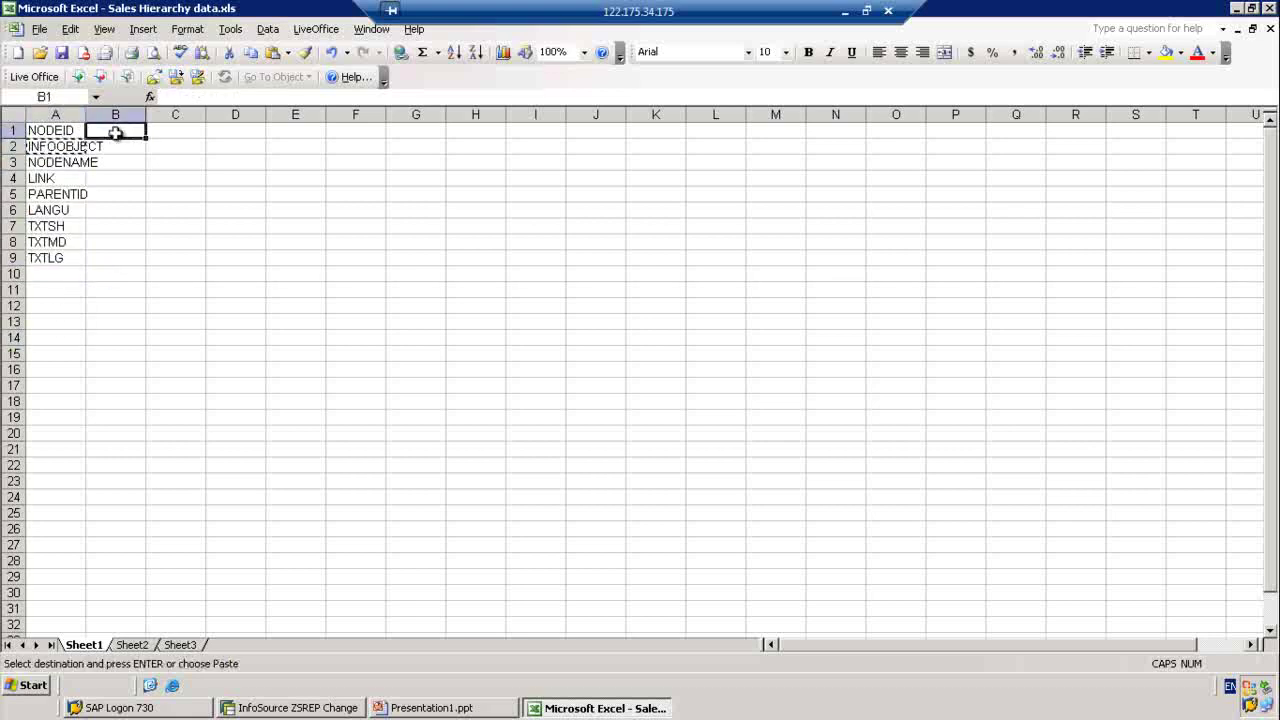
{"action": "key", "text": "ctrl+v"}
{"action": "key", "text": "ctrl+f"}
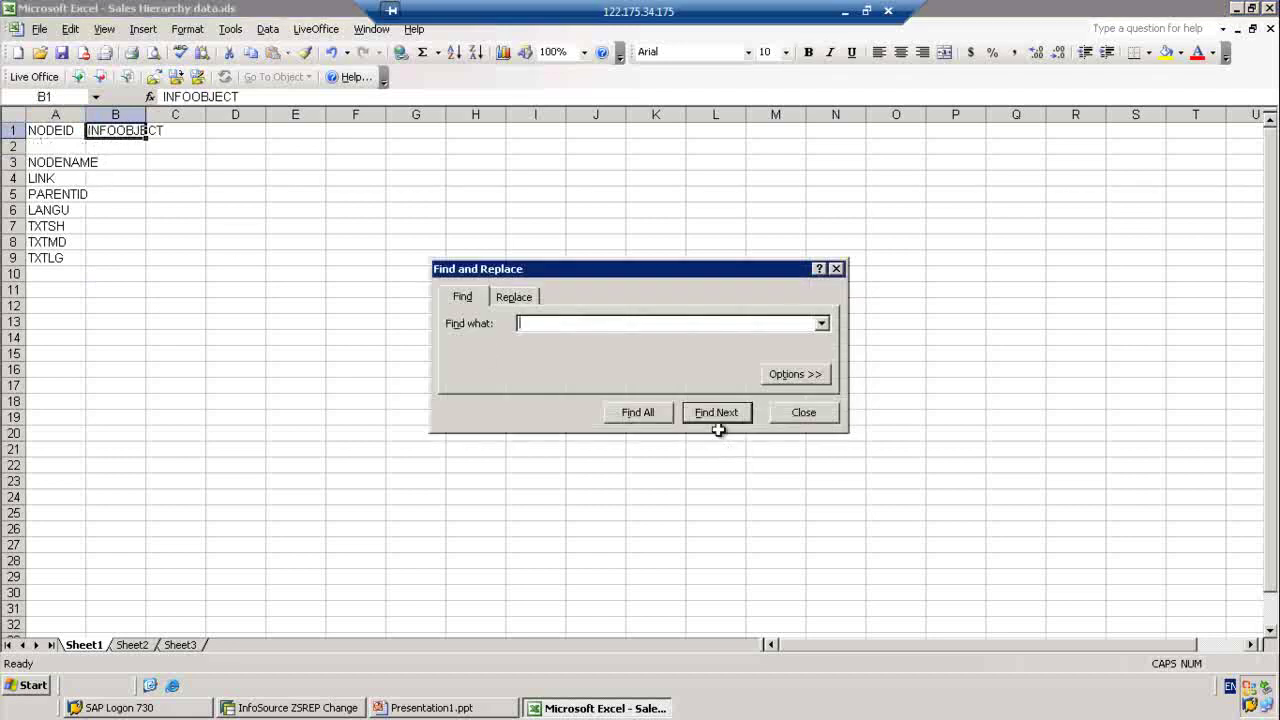
{"action": "left_click", "coordinate": [805, 416]}
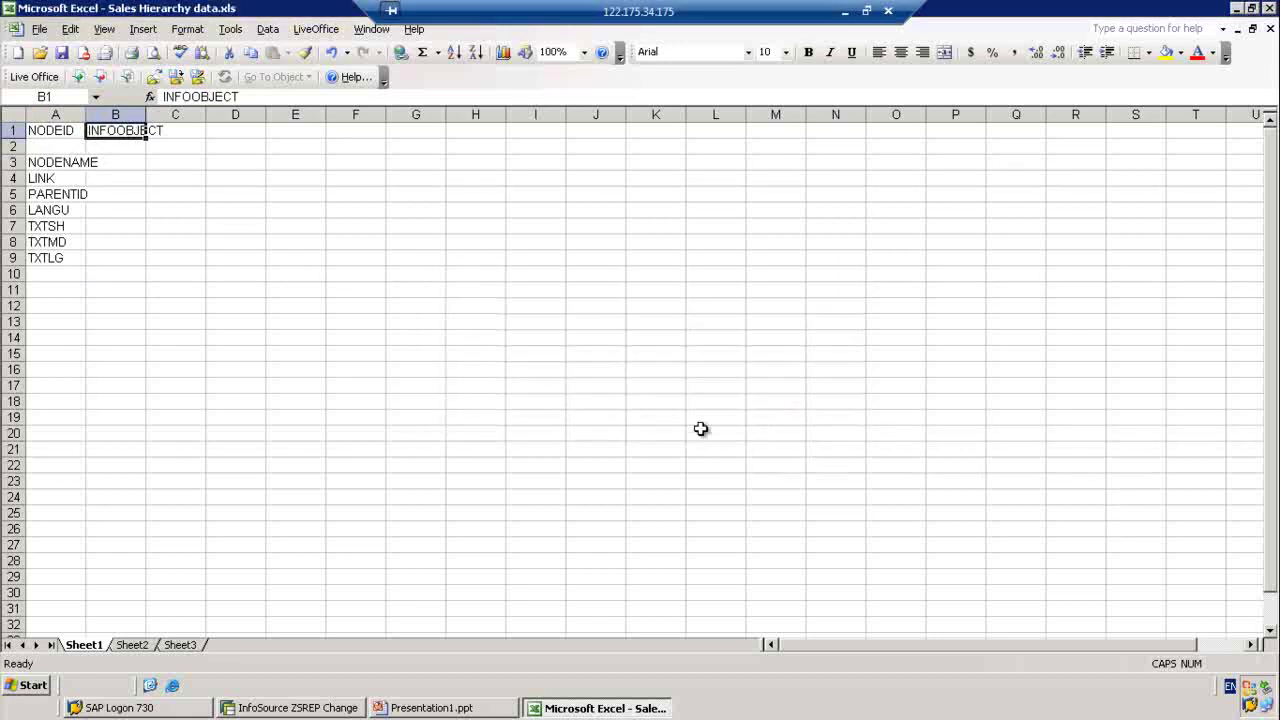
Step: Move the NODENAME field name from A3 to cell C1 in the header row
{"action": "left_click", "coordinate": [136, 192]}
{"action": "left_click", "coordinate": [70, 163]}
{"action": "key", "text": "ctrl+c"}
{"action": "key", "text": "ctrl+c"}
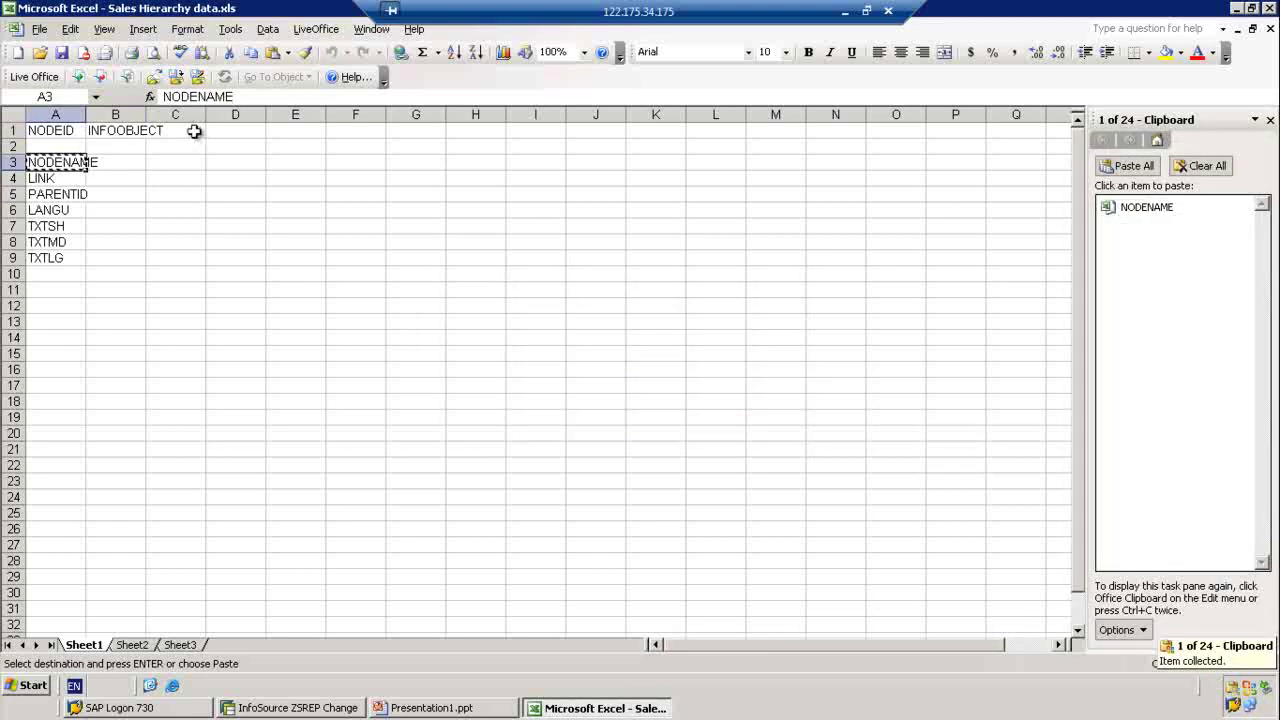
{"action": "left_click", "coordinate": [200, 135]}
{"action": "key", "text": "ctrl+v"}
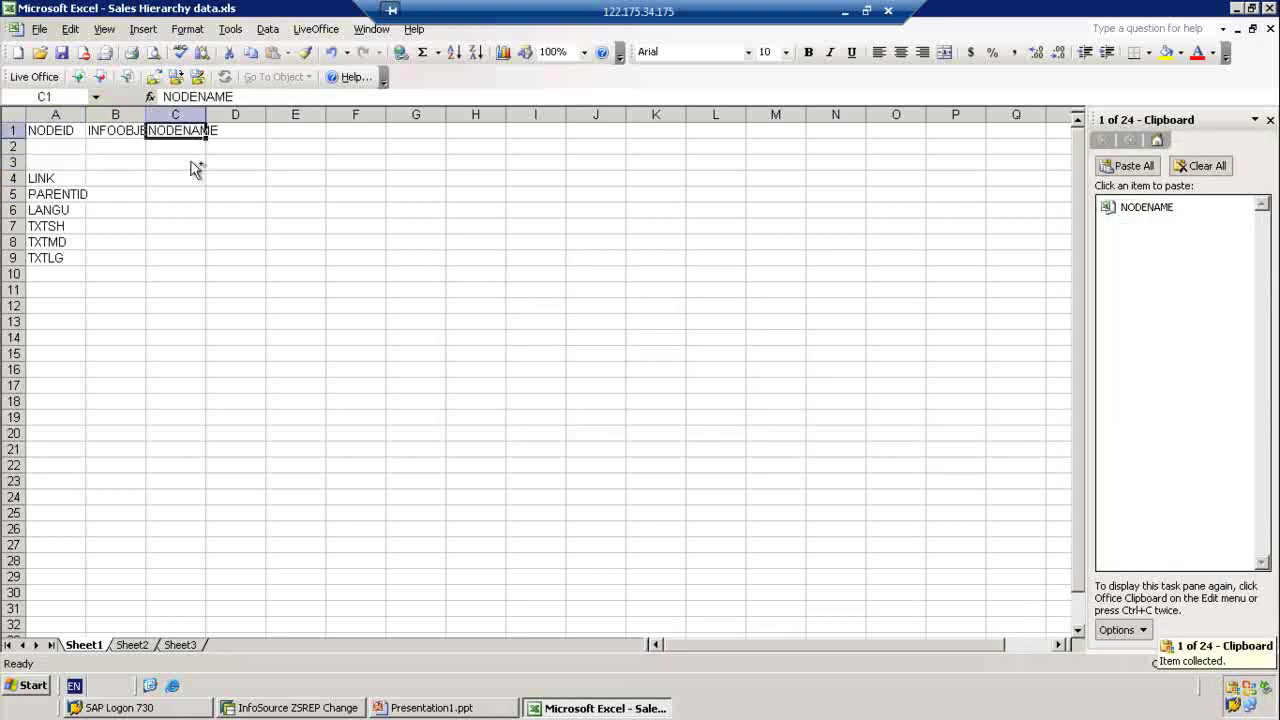
Step: Move the LINK field name from A4 to cell D1, then clear and close the clipboard pane
{"action": "left_click", "coordinate": [60, 182]}
{"action": "key", "text": "ctrl+c"}
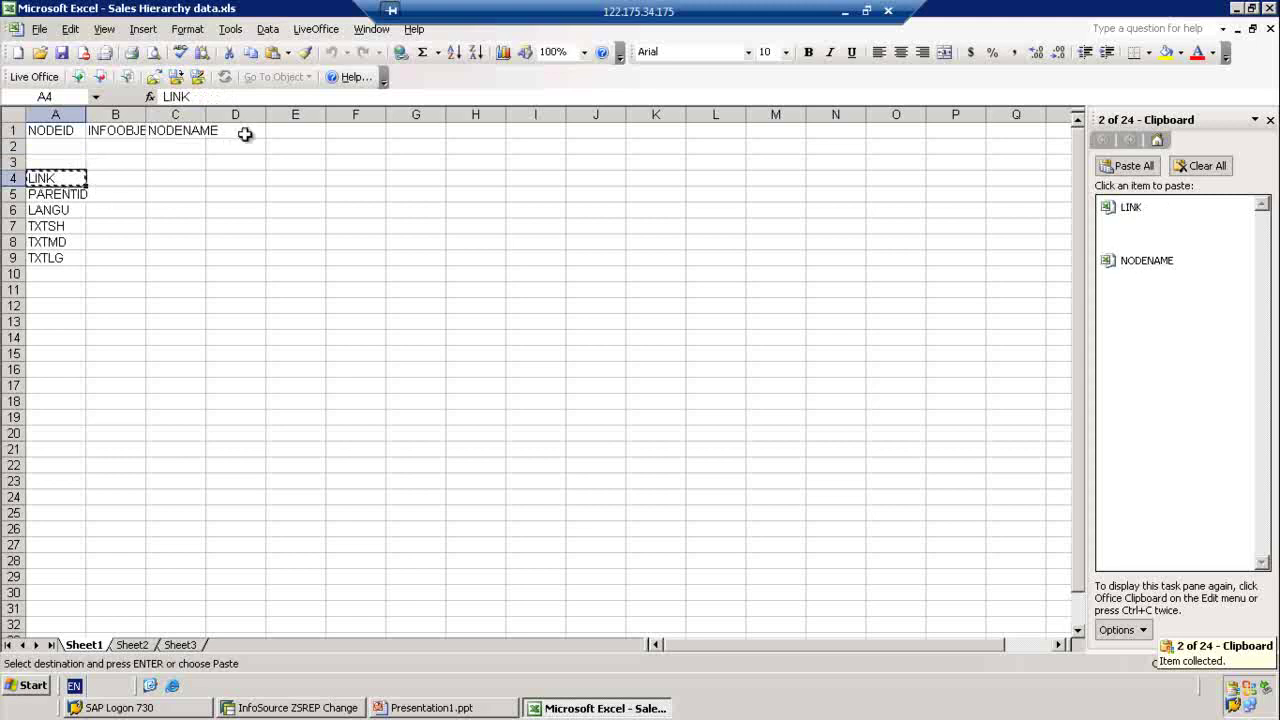
{"action": "left_click", "coordinate": [248, 130]}
{"action": "key", "text": "ctrl+v"}
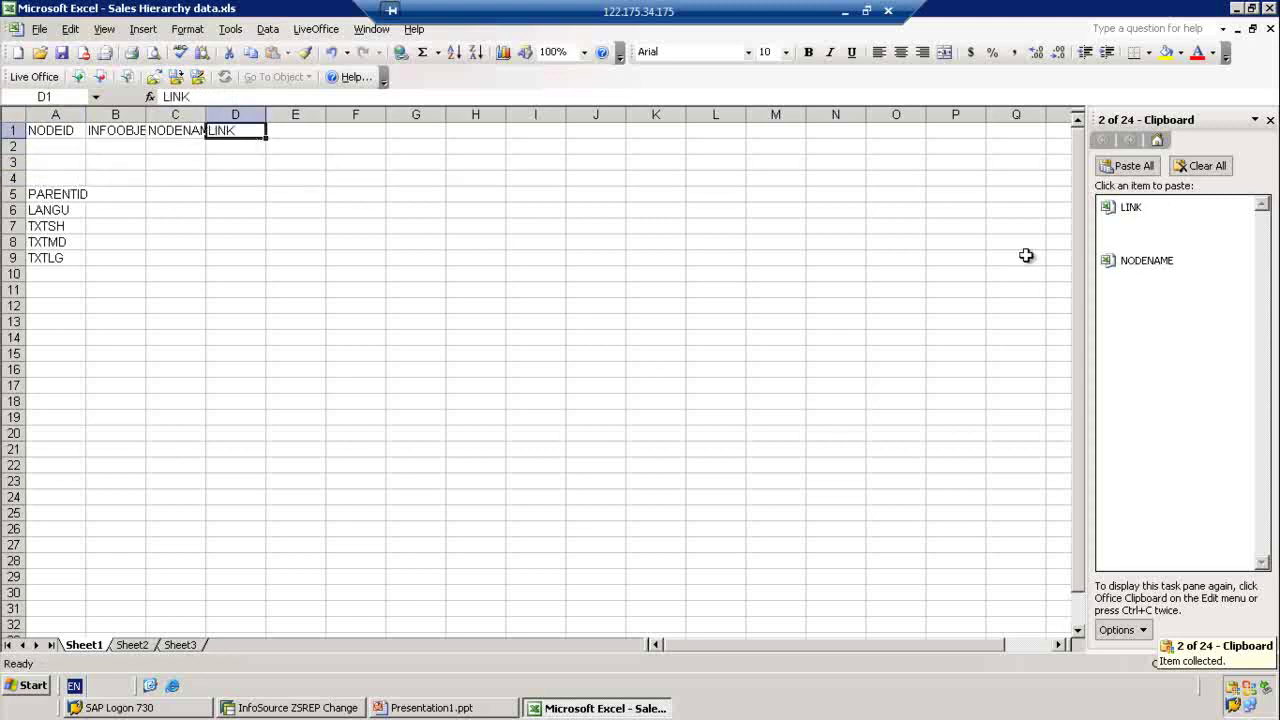
{"action": "left_click", "coordinate": [1205, 165]}
{"action": "left_click", "coordinate": [1270, 119]}
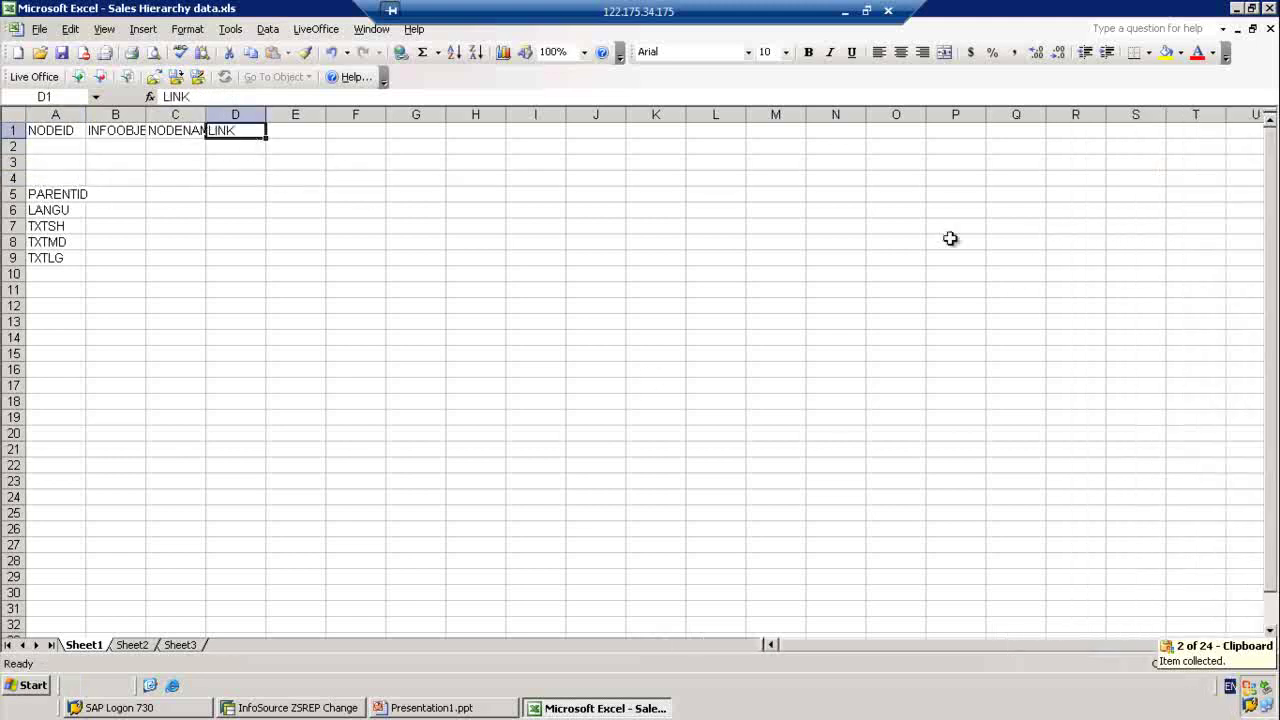
Step: Move the PARENTID field name to cell E1 and LANGU to cell F1
{"action": "left_click", "coordinate": [57, 196]}
{"action": "key", "text": "ctrl+c"}
{"action": "left_click", "coordinate": [286, 136]}
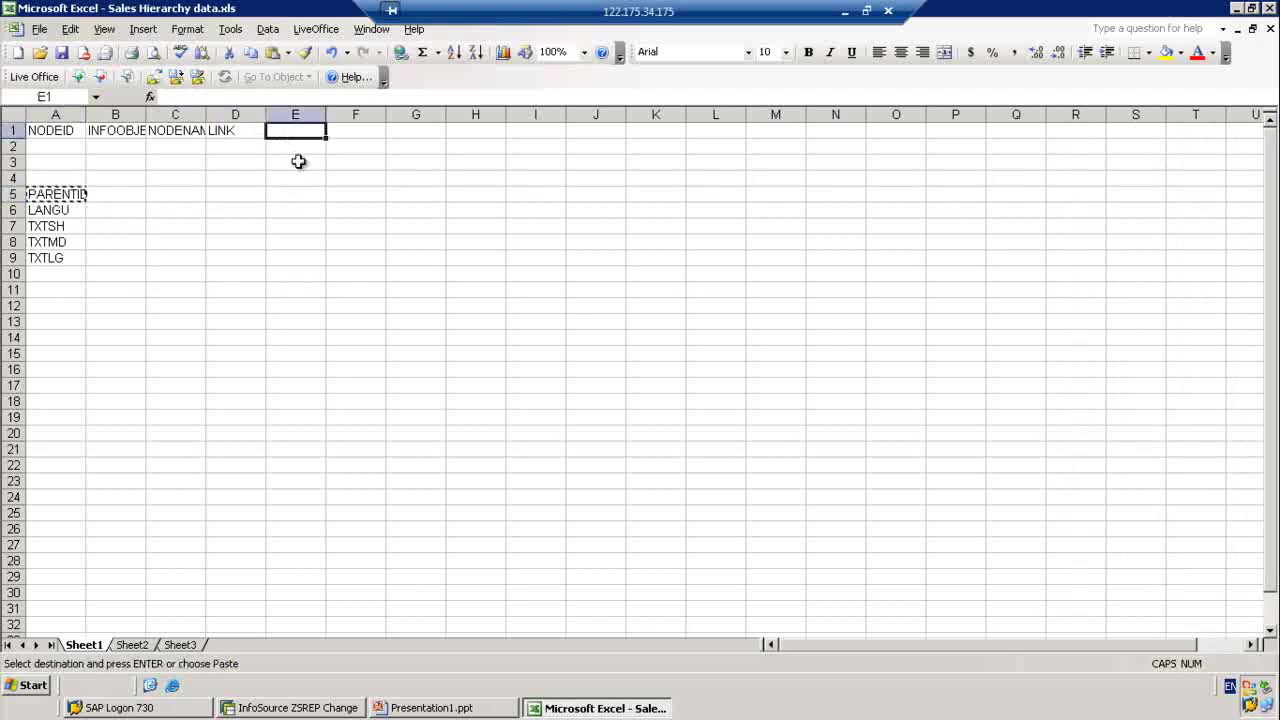
{"action": "key", "text": "ctrl+v"}
{"action": "left_click", "coordinate": [70, 210]}
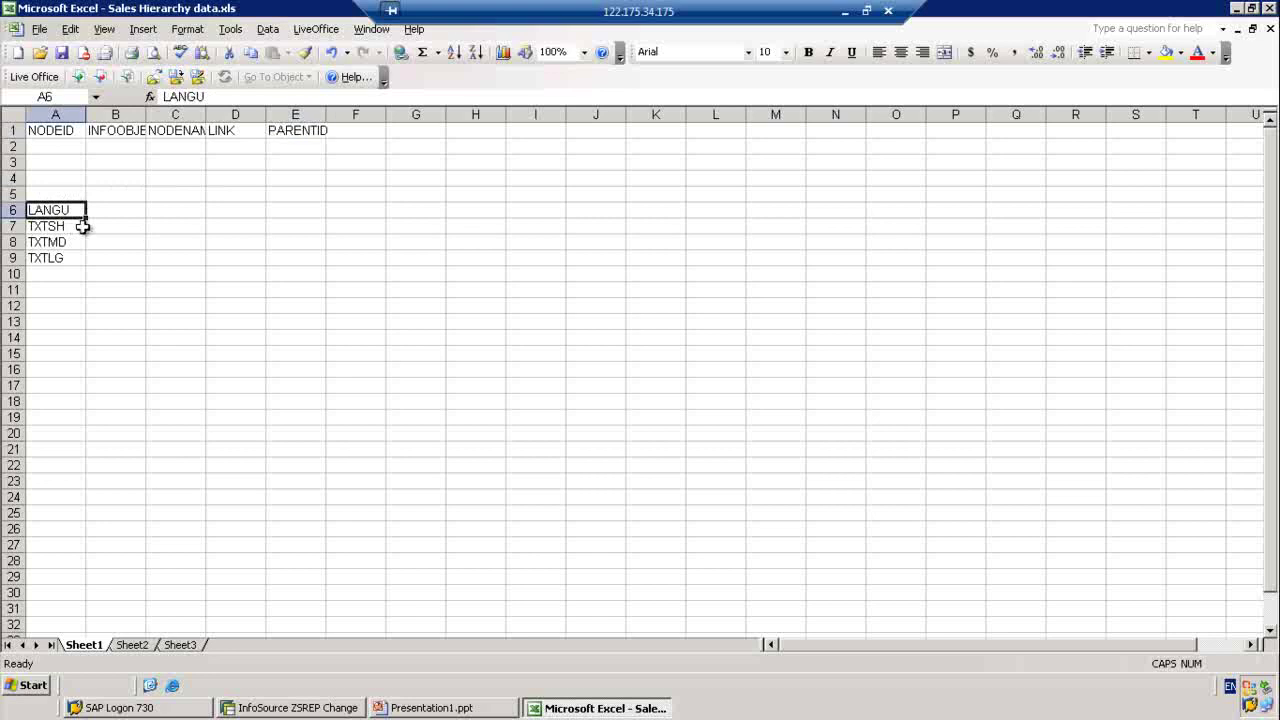
{"action": "key", "text": "ctrl+c"}
{"action": "left_click", "coordinate": [355, 131]}
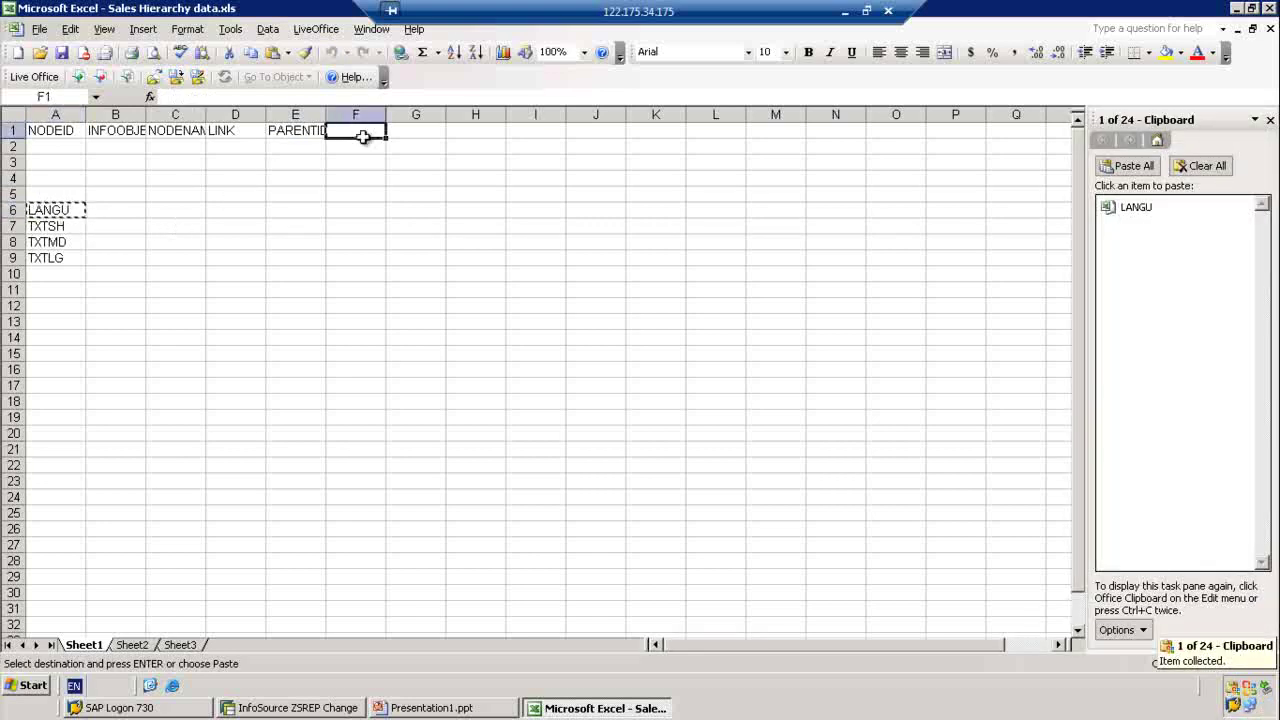
{"action": "key", "text": "ctrl+v"}
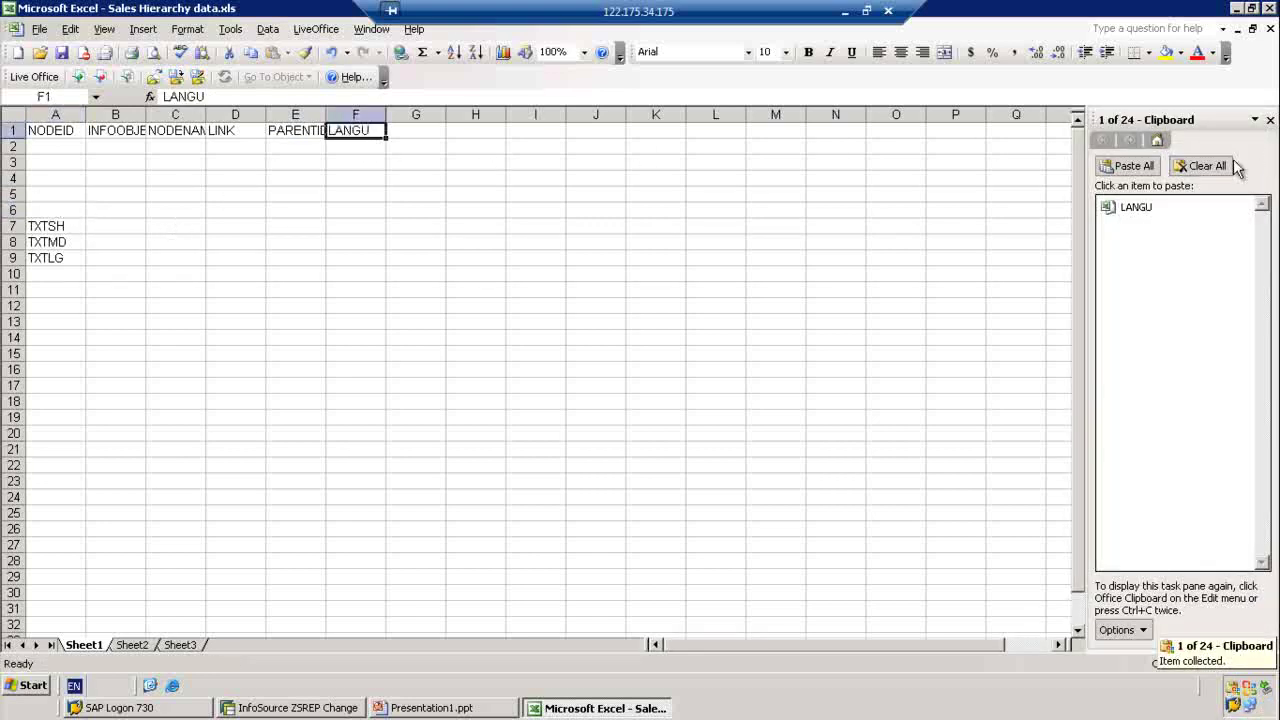
{"action": "left_click", "coordinate": [1201, 166]}
{"action": "left_click", "coordinate": [1270, 120]}
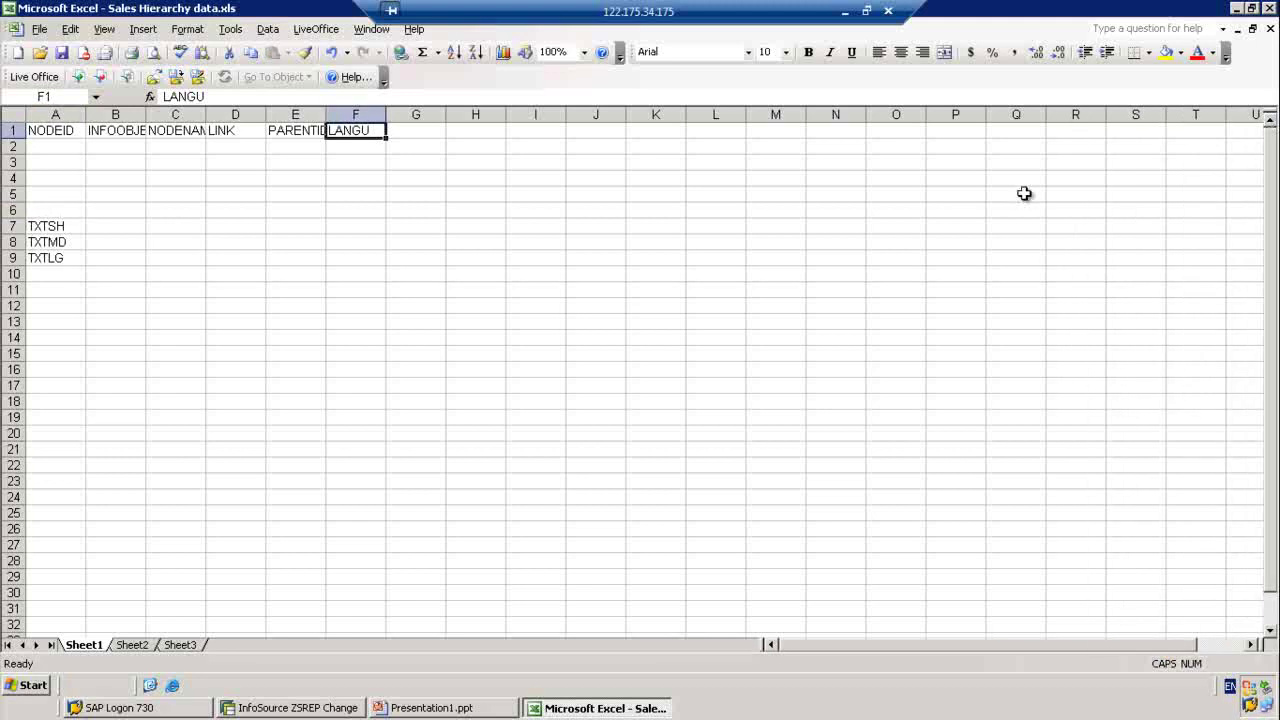
Step: Move the TXTSH field name to cell G1 and TXTMD to cell H1
{"action": "left_click", "coordinate": [60, 228]}
{"action": "key", "text": "ctrl+x"}
{"action": "left_click", "coordinate": [434, 131]}
{"action": "key", "text": "Return"}
{"action": "left_click", "coordinate": [57, 243]}
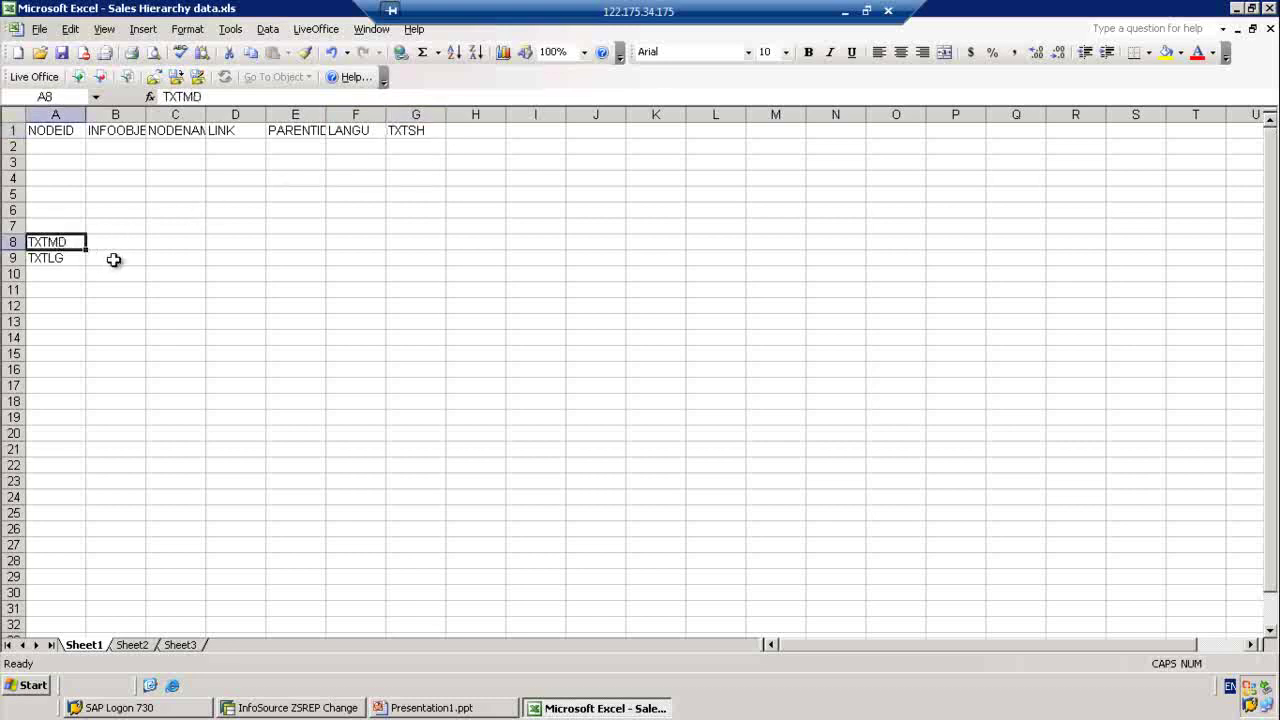
{"action": "key", "text": "ctrl+x"}
{"action": "left_click", "coordinate": [474, 135]}
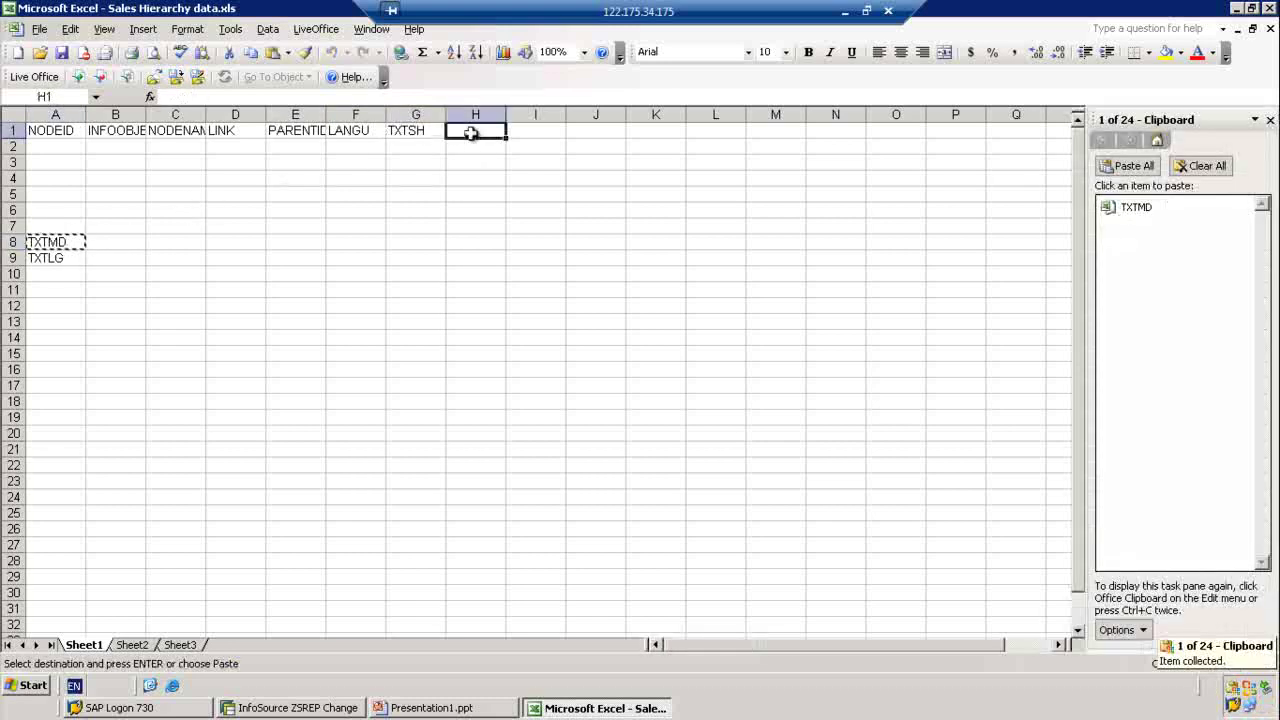
{"action": "key", "text": "Return"}
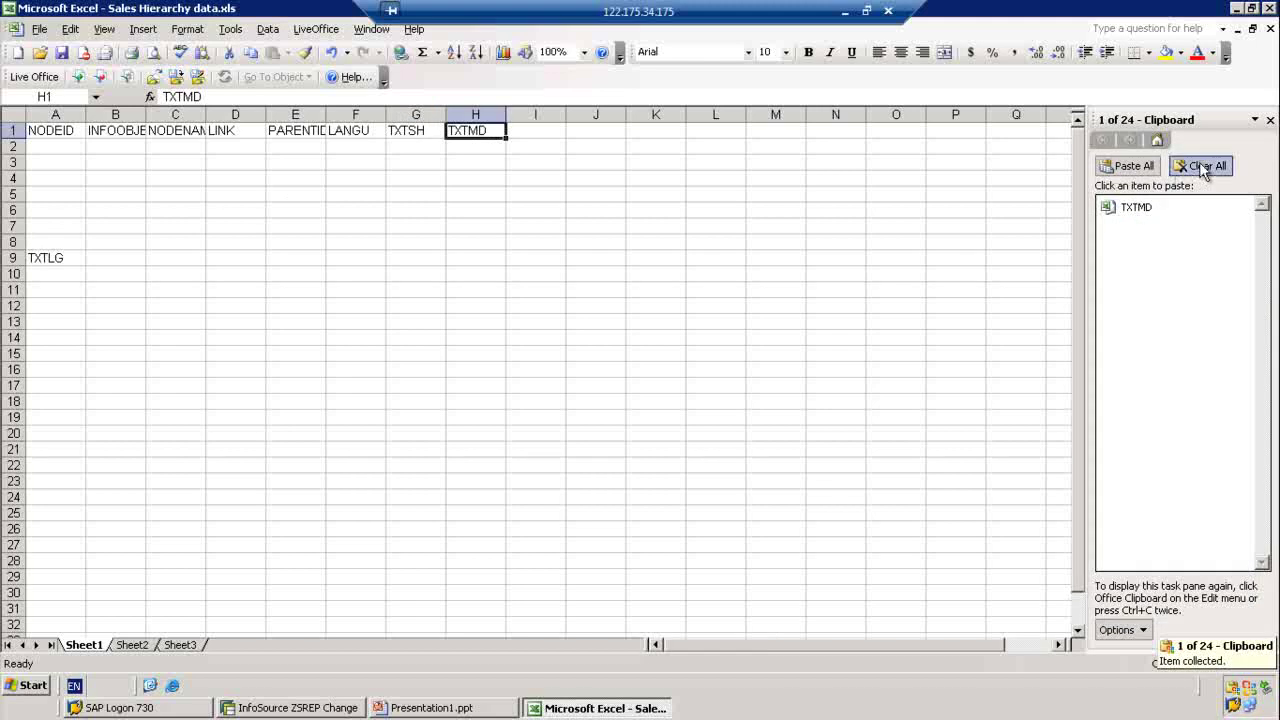
{"action": "left_click", "coordinate": [1200, 166]}
{"action": "left_click", "coordinate": [1271, 120]}
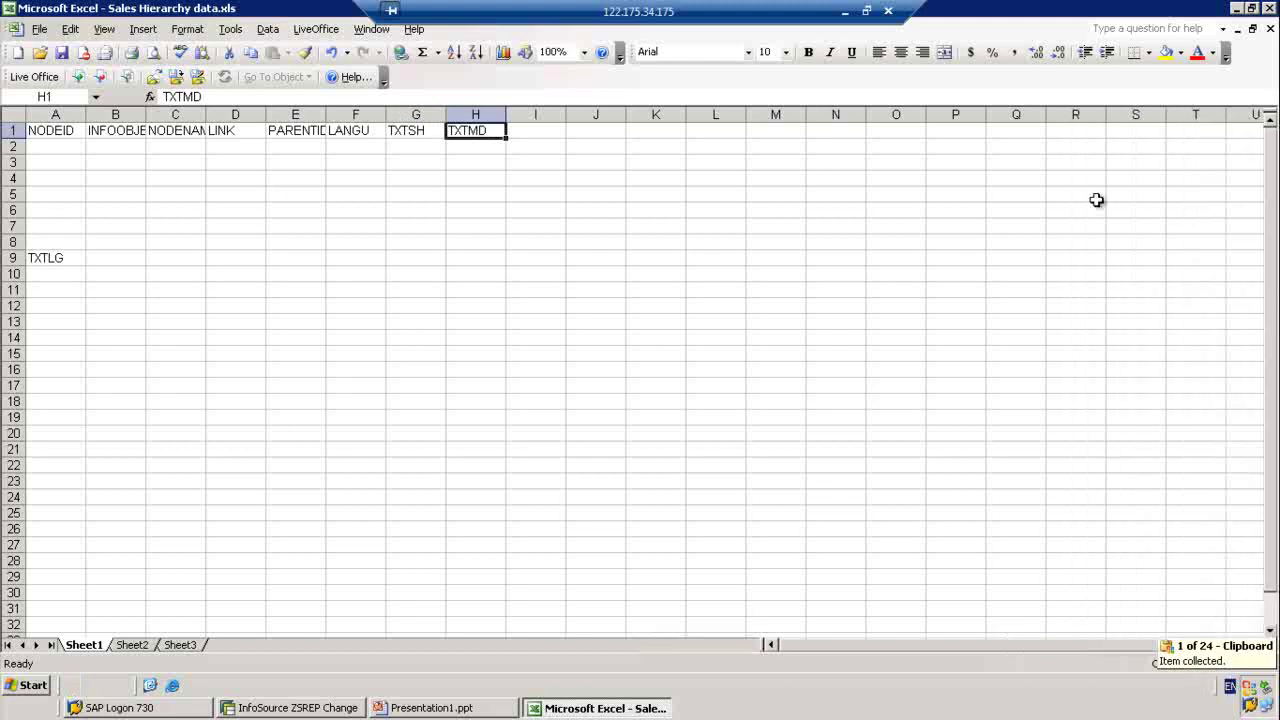
Step: Move the TXTLG field name to cell I1 and widen columns B, C and E to fit their headers
{"action": "left_click", "coordinate": [66, 260]}
{"action": "key", "text": "ctrl+x"}
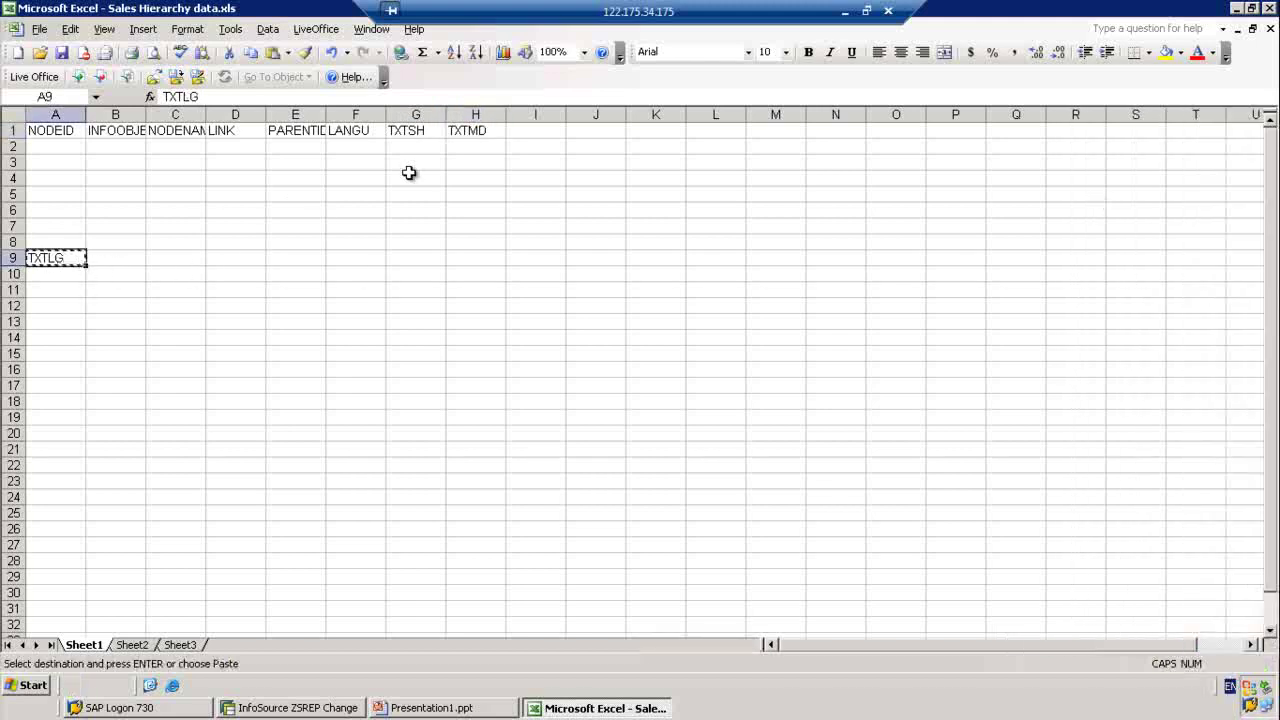
{"action": "left_click", "coordinate": [537, 132]}
{"action": "key", "text": "ctrl+v"}
{"action": "left_click", "coordinate": [485, 194]}
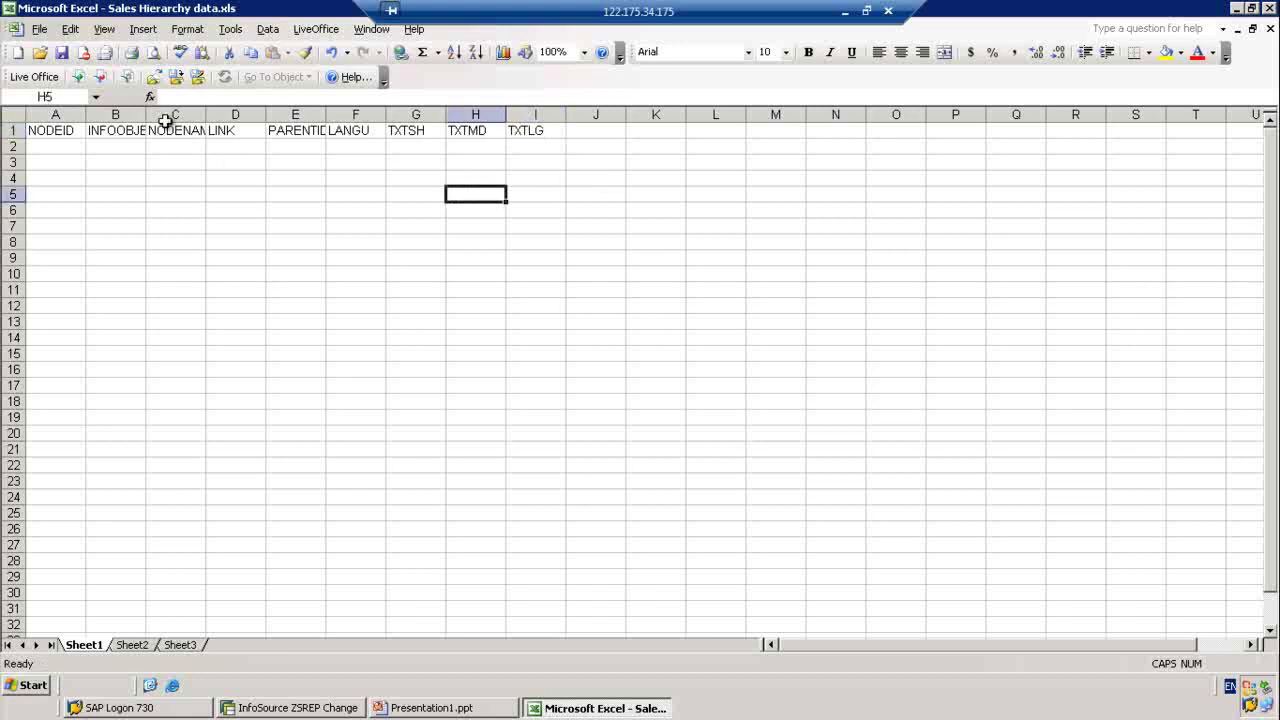
{"action": "left_click_drag", "start_coordinate": [145, 115], "coordinate": [273, 115]}
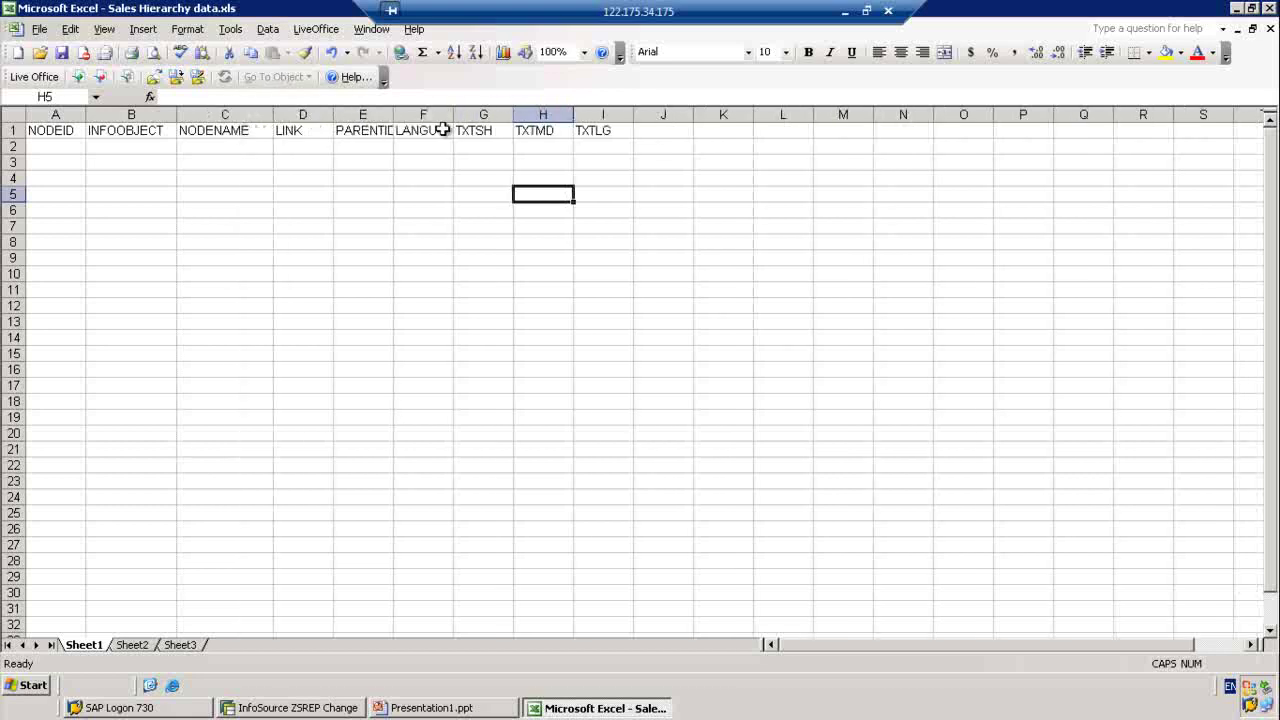
{"action": "left_click_drag", "start_coordinate": [387, 112], "coordinate": [424, 113]}
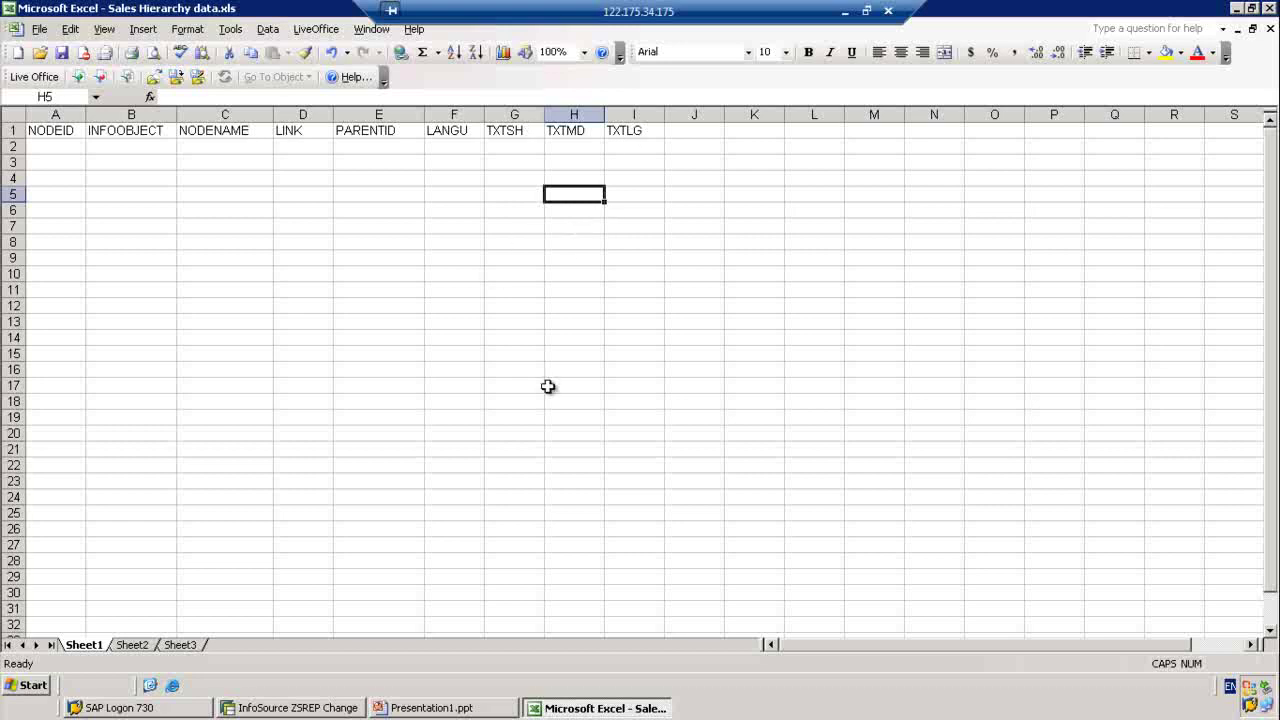
Step: Enter 1 as the first NODEID in A2, consulting the numbered sales hierarchy chart in PowerPoint before returning to Excel
{"action": "left_click", "coordinate": [75, 146]}
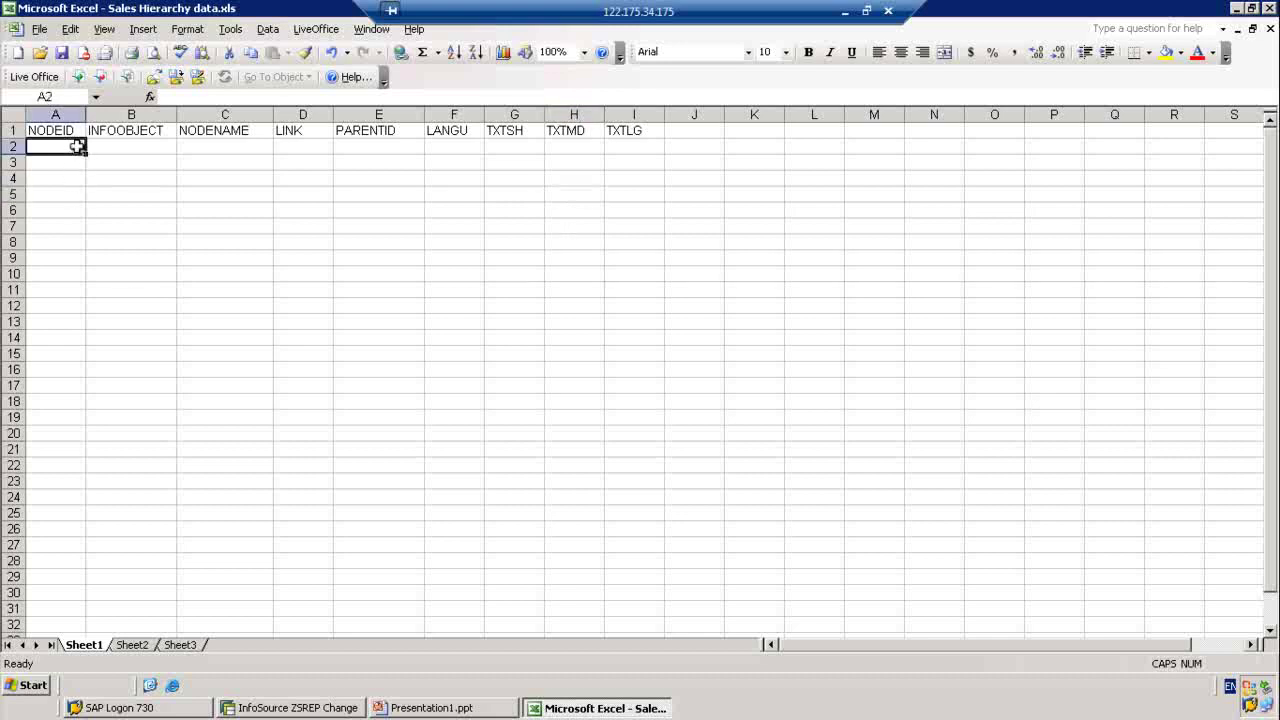
{"action": "type", "text": "1"}
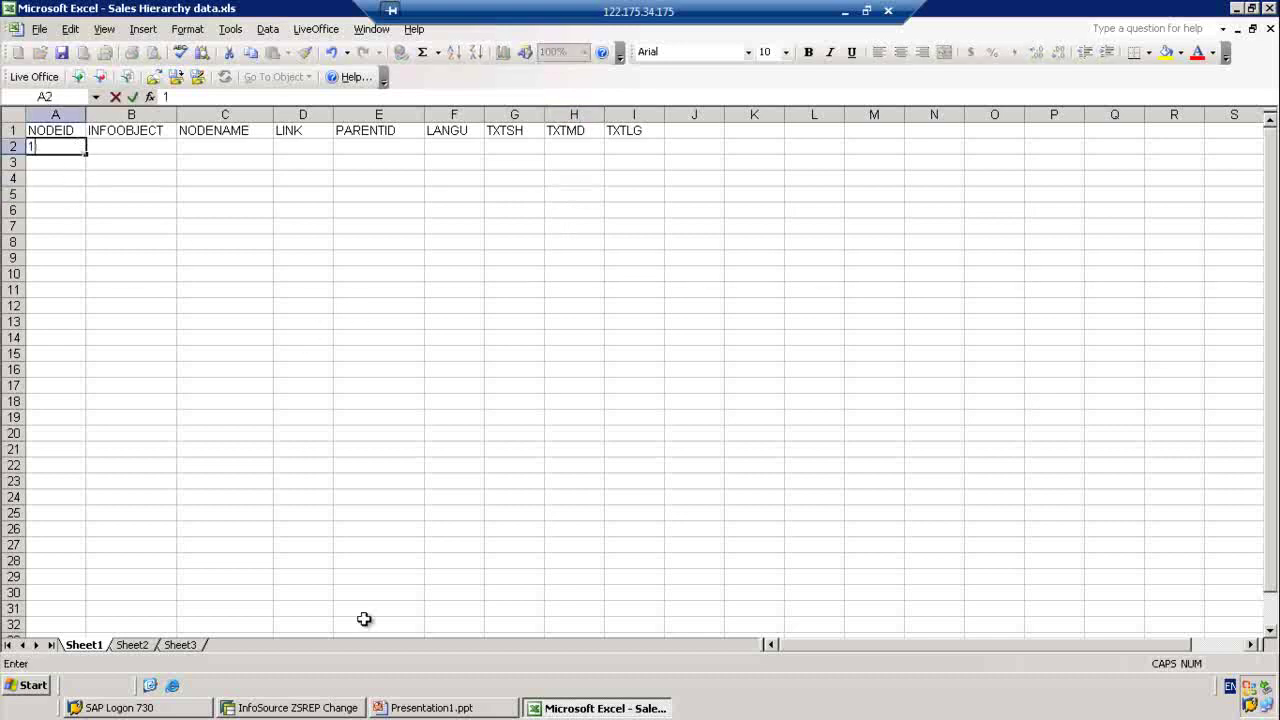
{"action": "left_click", "coordinate": [446, 710]}
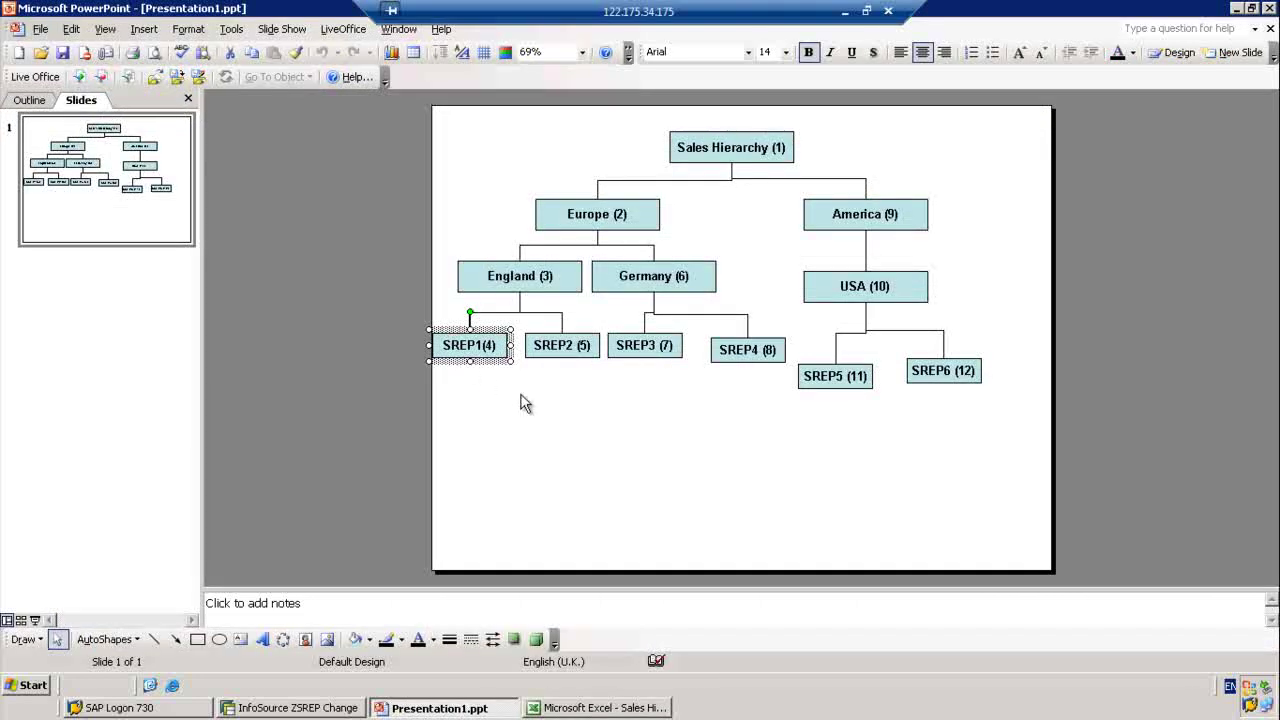
{"action": "left_click", "coordinate": [688, 460]}
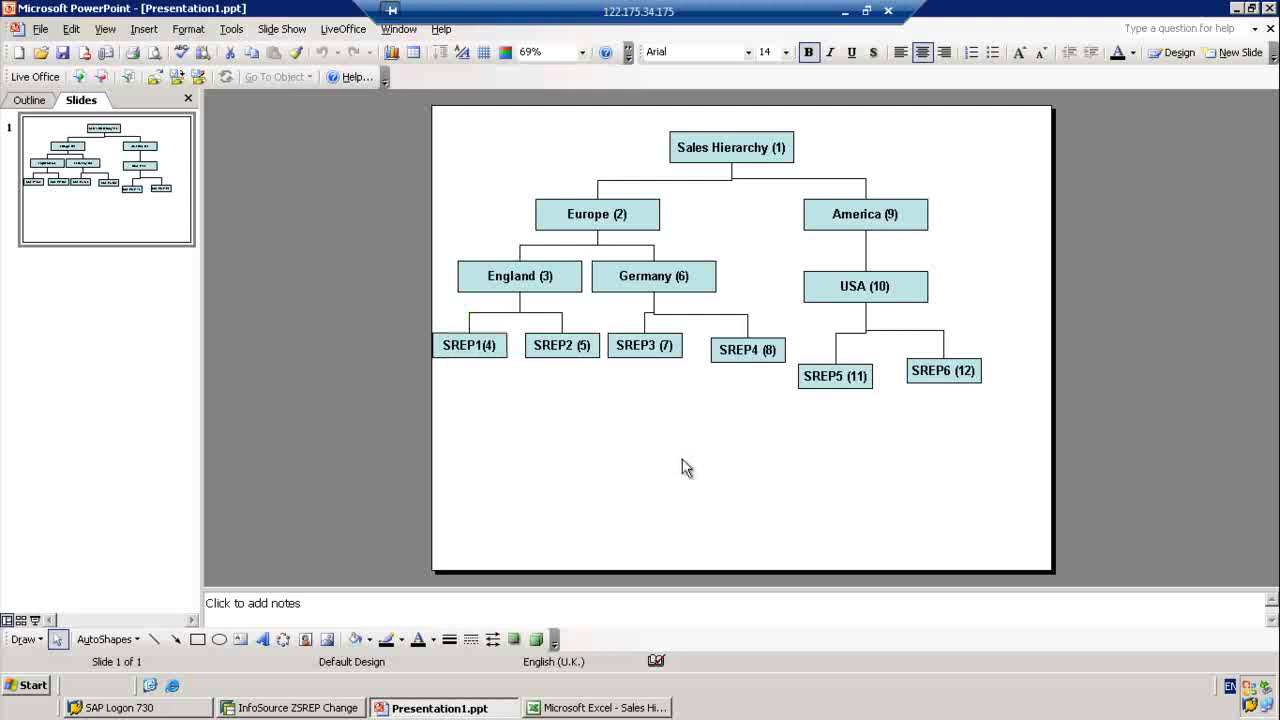
{"action": "left_click", "coordinate": [624, 708]}
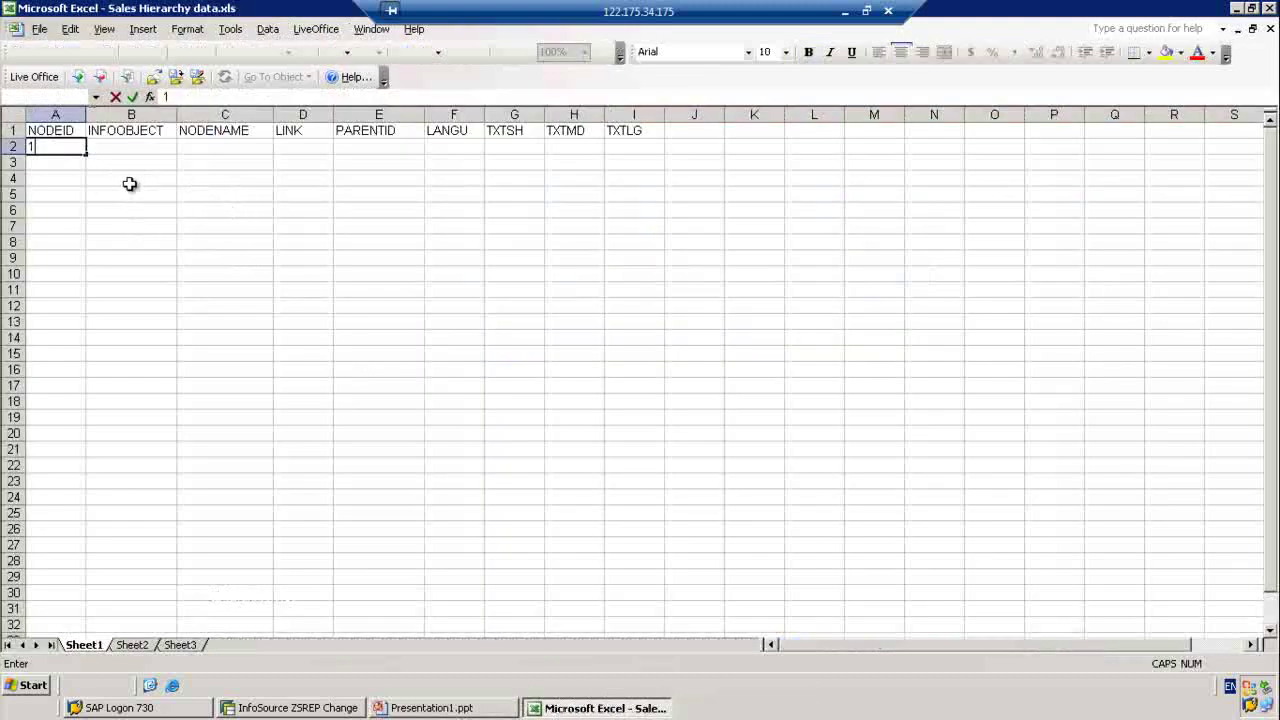
{"action": "type", "text": "1"}
Step: Enter 2 in A3 and extend the NODEID number series down to 12 in A13
{"action": "left_click", "coordinate": [75, 162]}
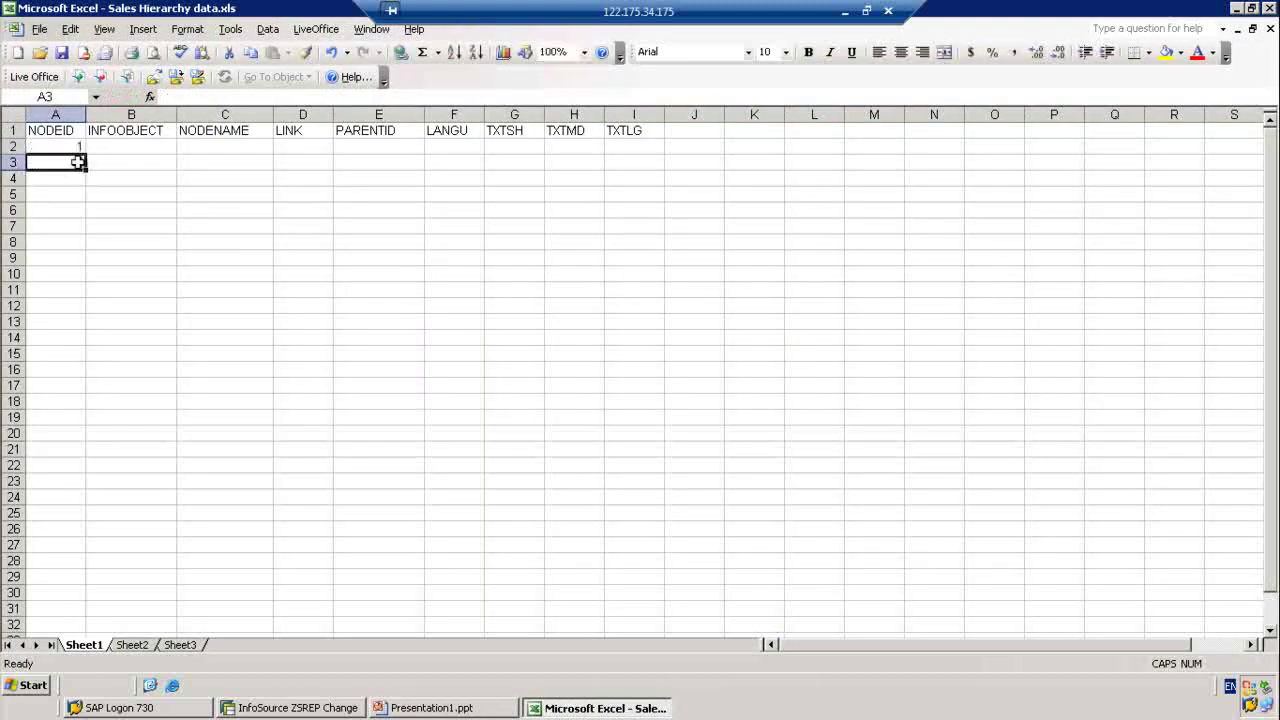
{"action": "type", "text": "2"}
{"action": "key", "text": "Return"}
{"action": "left_click", "coordinate": [75, 148]}
{"action": "left_click_drag", "start_coordinate": [77, 154], "coordinate": [75, 331]}
{"action": "left_click", "coordinate": [228, 278]}
Step: Enter 0HIER_NODE as the INFOOBJECT of node 1 in B2
{"action": "left_click", "coordinate": [122, 146]}
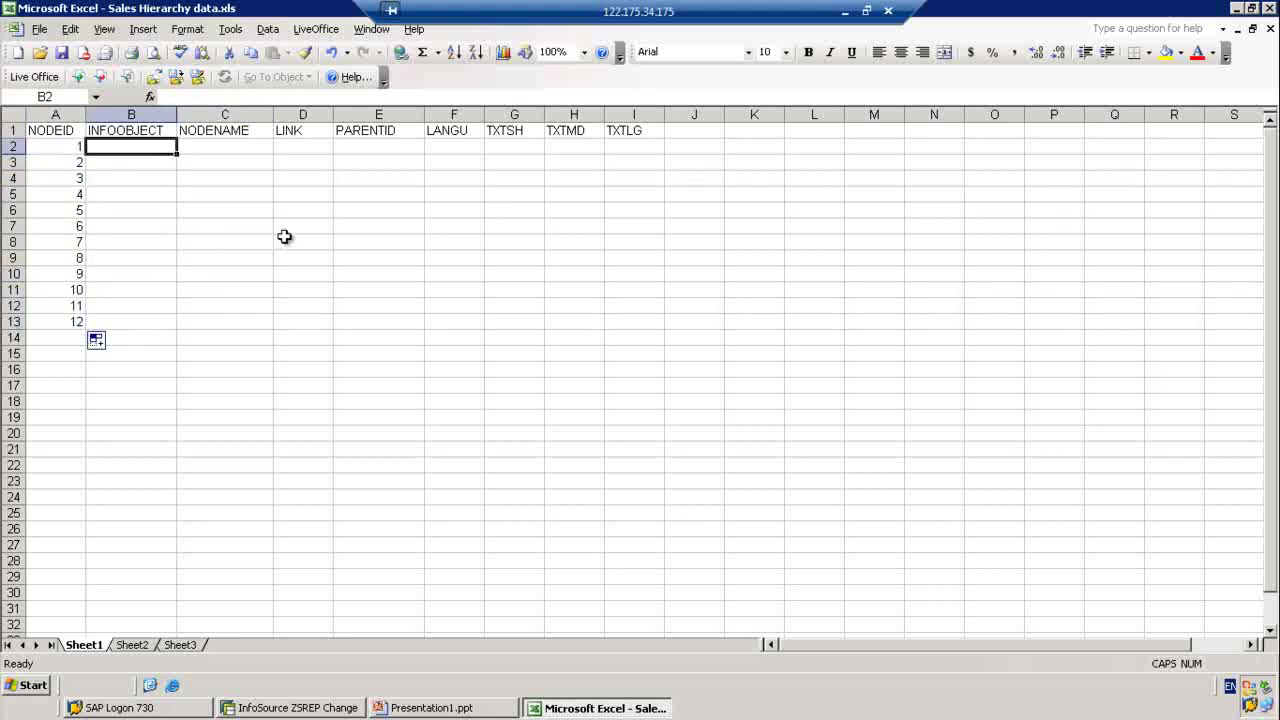
{"action": "left_click", "coordinate": [214, 146]}
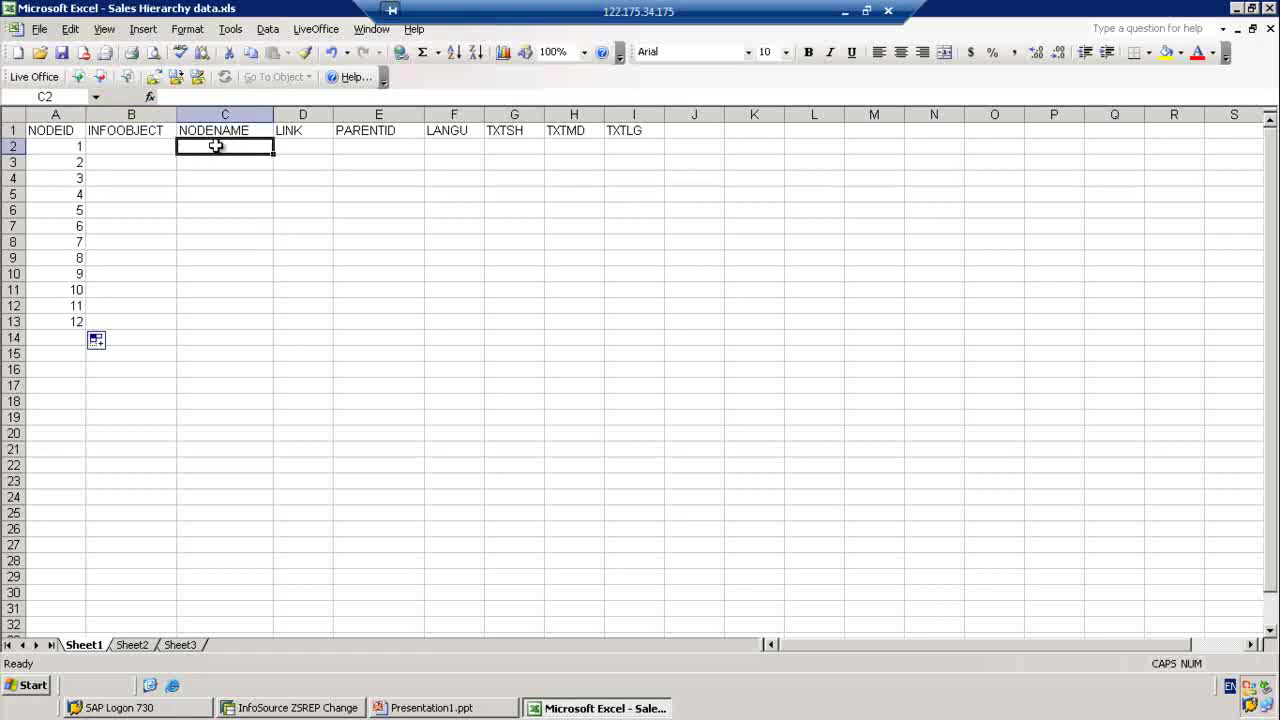
{"action": "left_click", "coordinate": [148, 149]}
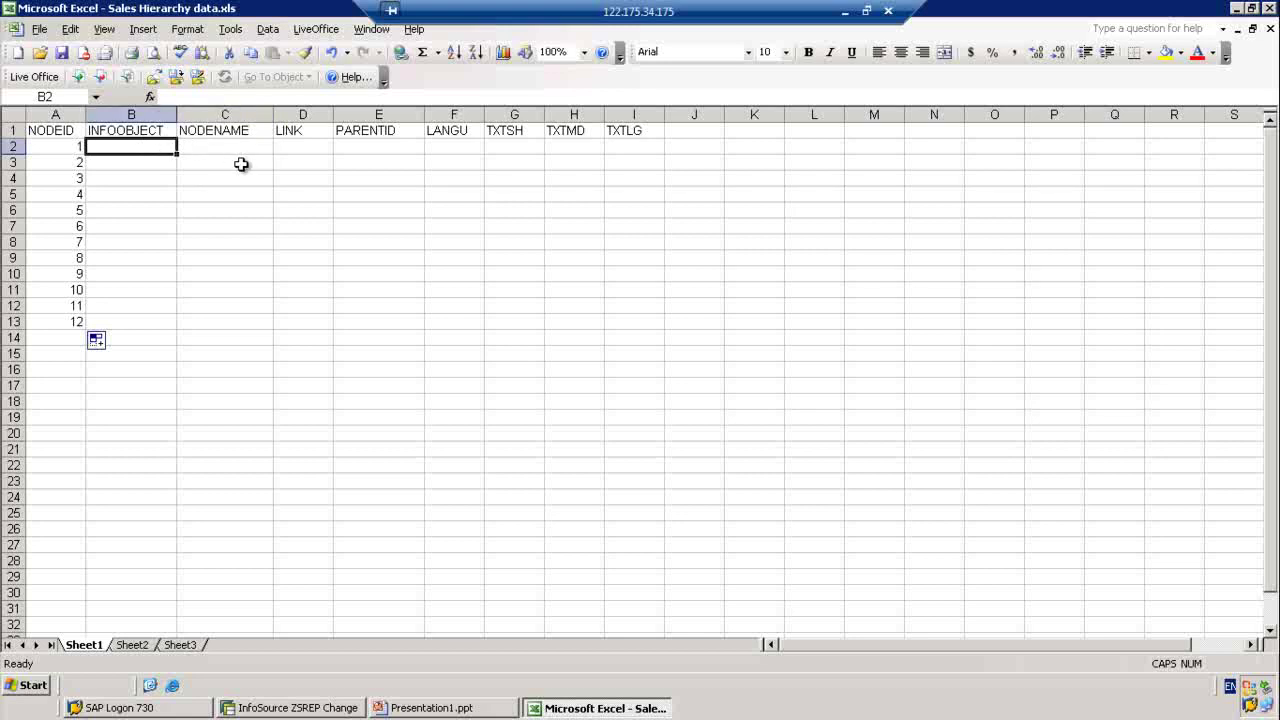
{"action": "type", "text": "0hIER"}
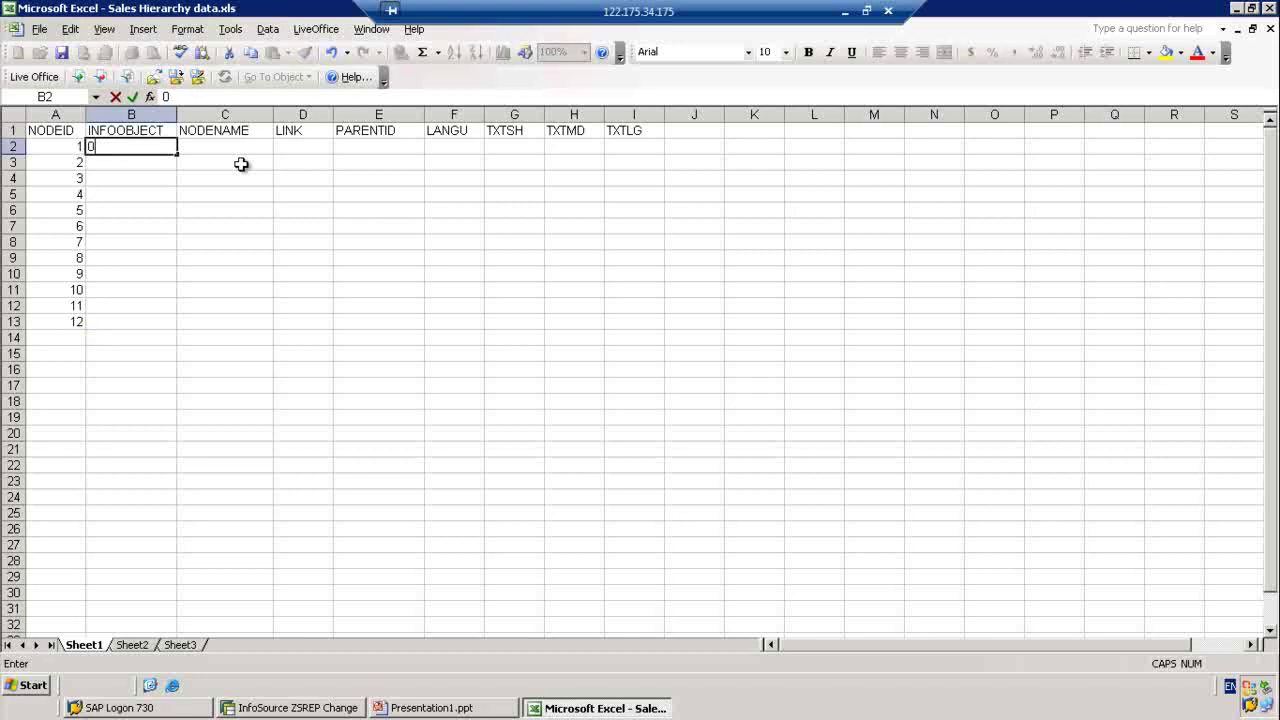
{"action": "type", "text": "IER_NODE"}
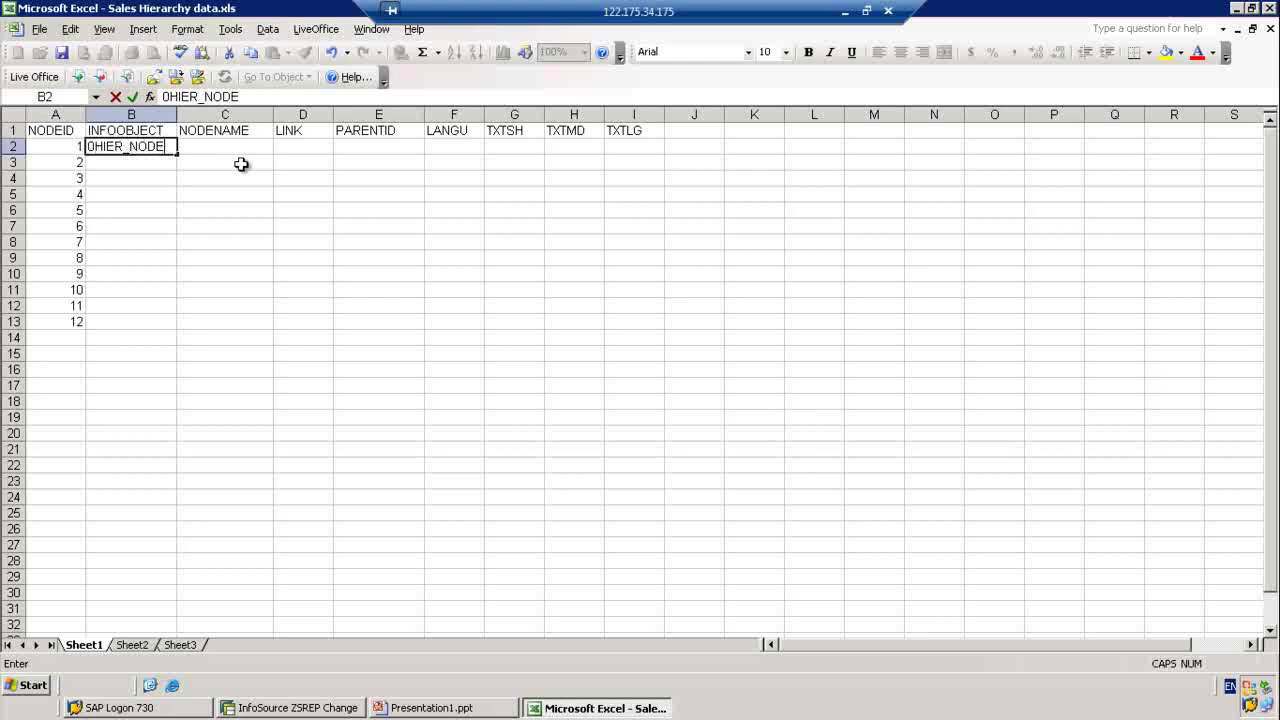
Step: Enter SALES HIER as the NODENAME of node 1 in C2
{"action": "left_click", "coordinate": [240, 148]}
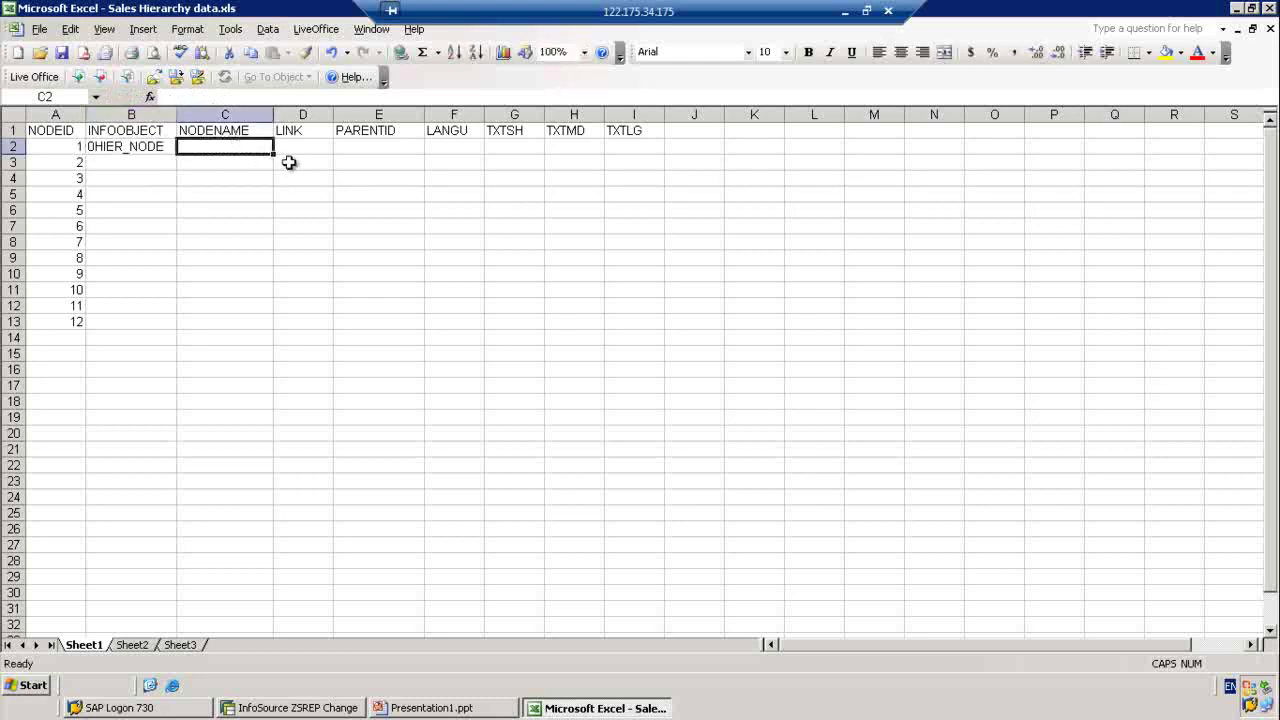
{"action": "type", "text": "SLA"}
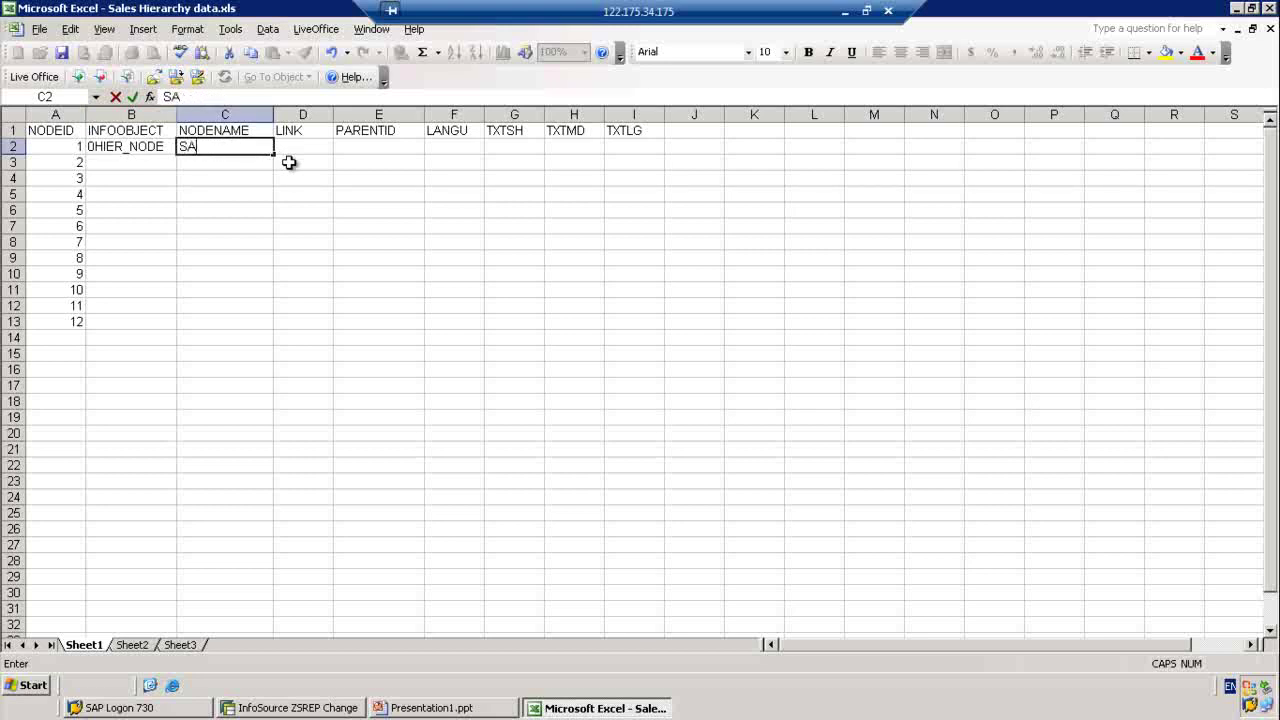
{"action": "type", "text": "ES HIER"}
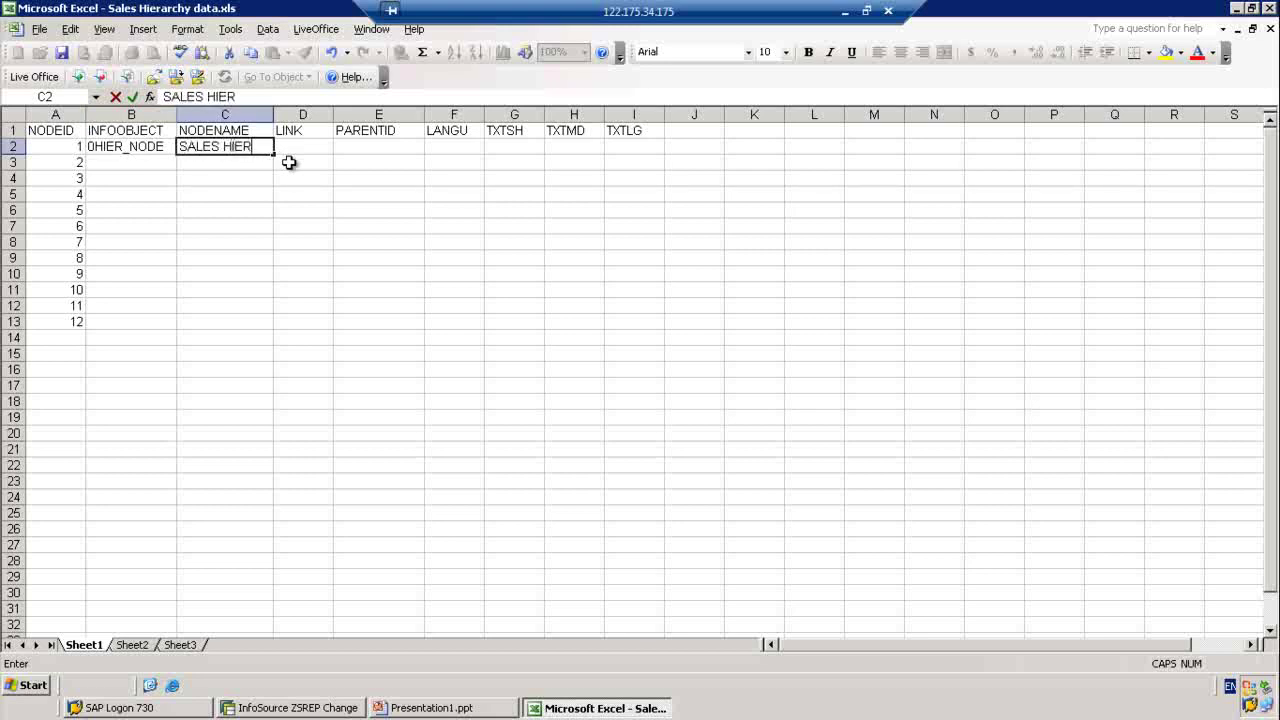
{"action": "type", "text": "ARCHY"}
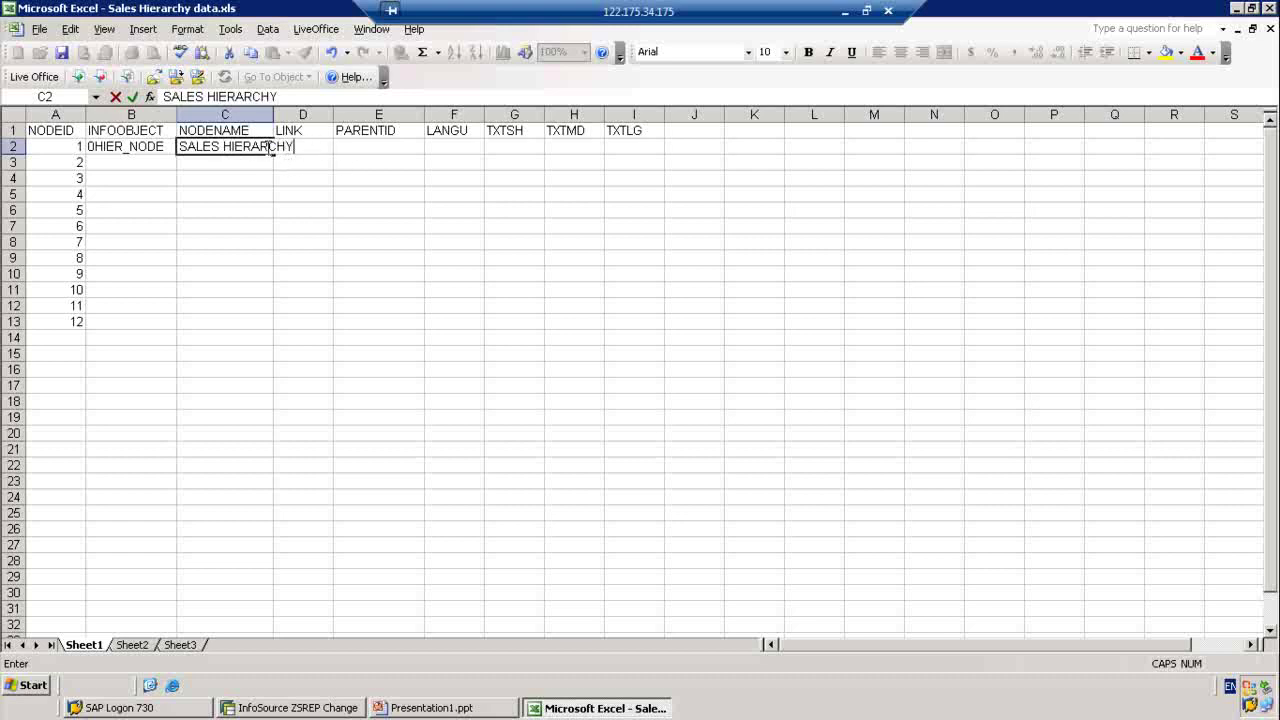
{"action": "key", "text": "BackSpace"}
{"action": "key", "text": "BackSpace"}
{"action": "key", "text": "BackSpace"}
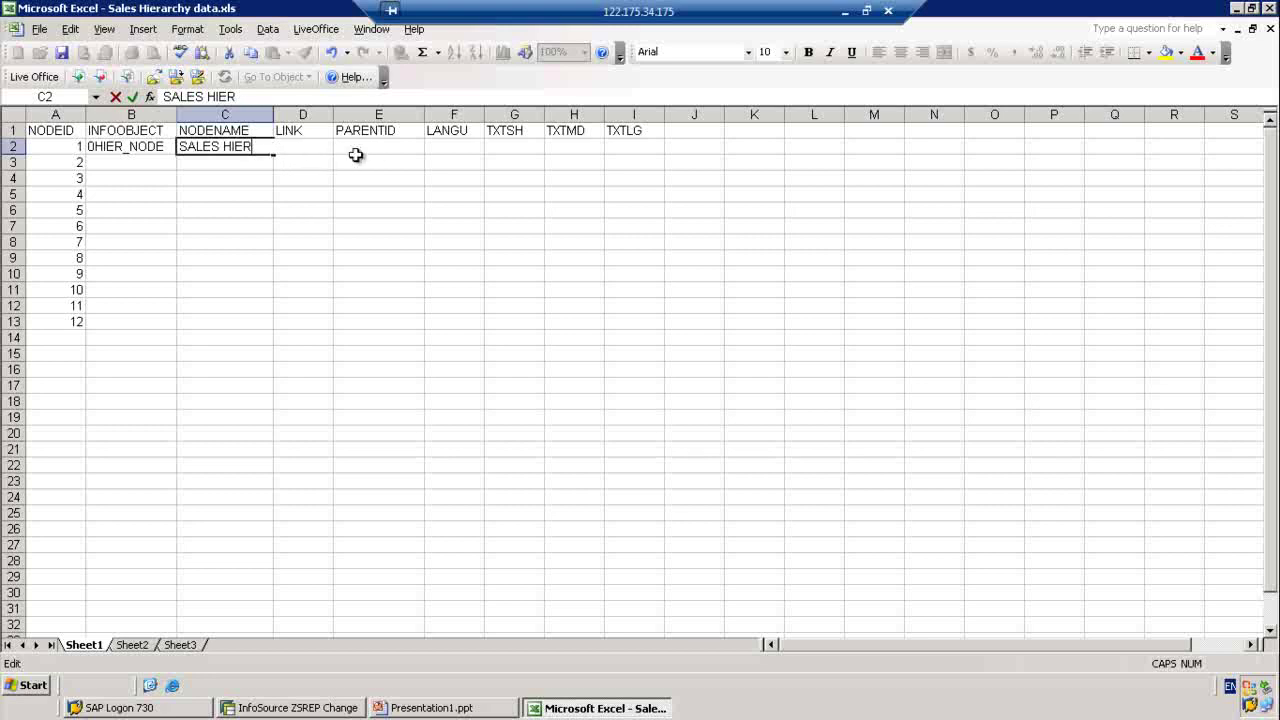
{"action": "left_click", "coordinate": [329, 194]}
Step: Leave LINK and PARENTID blank for node 1 and fill LANGU with E from F2 to F13
{"action": "left_click", "coordinate": [314, 145]}
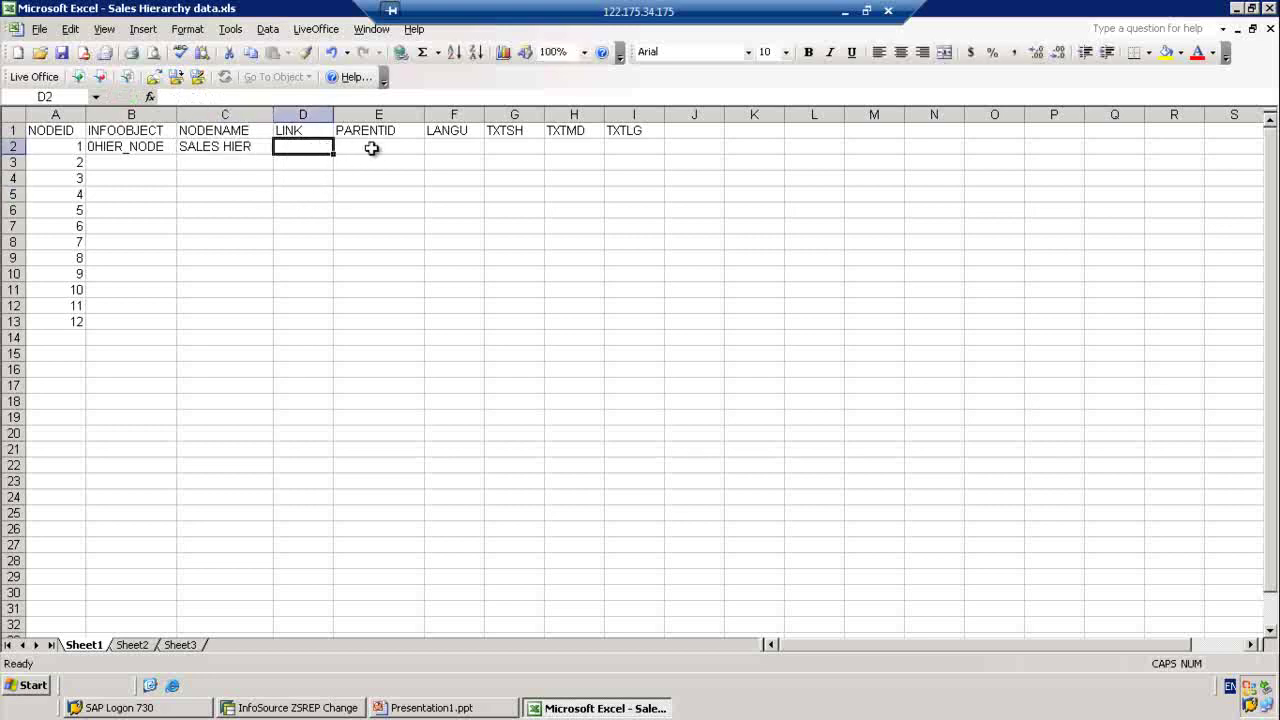
{"action": "left_click", "coordinate": [371, 148]}
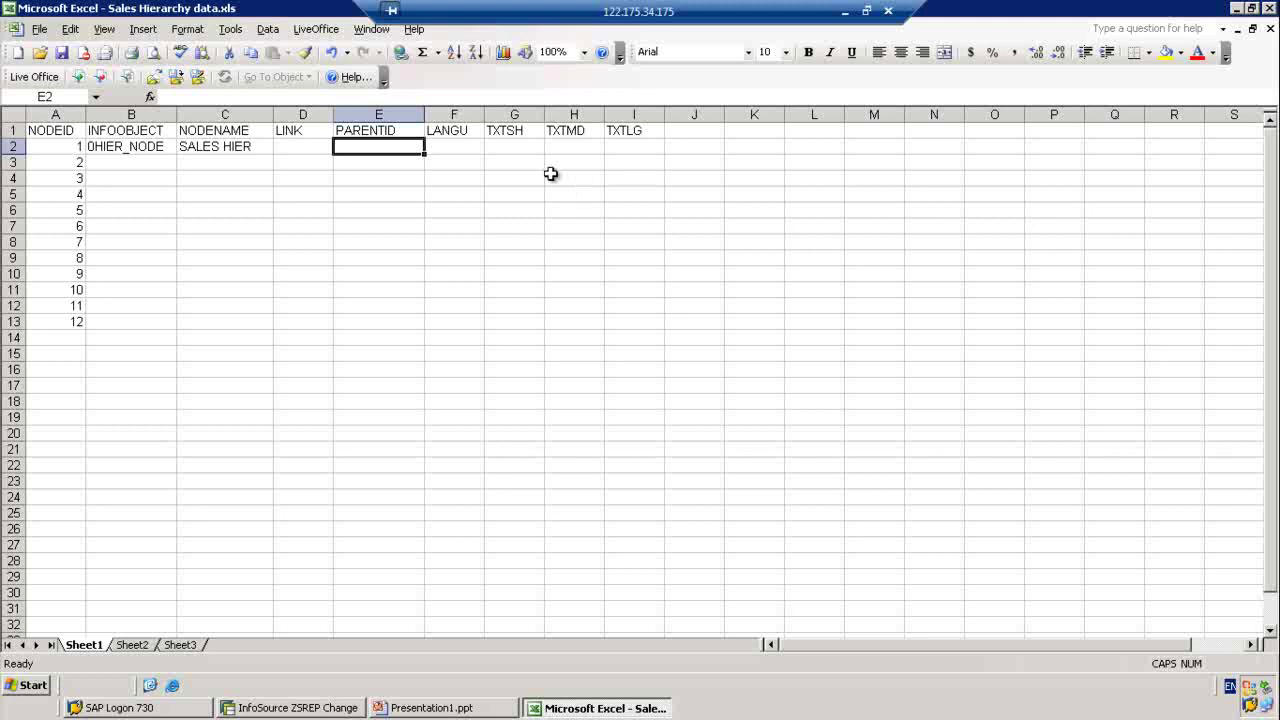
{"action": "left_click", "coordinate": [458, 150]}
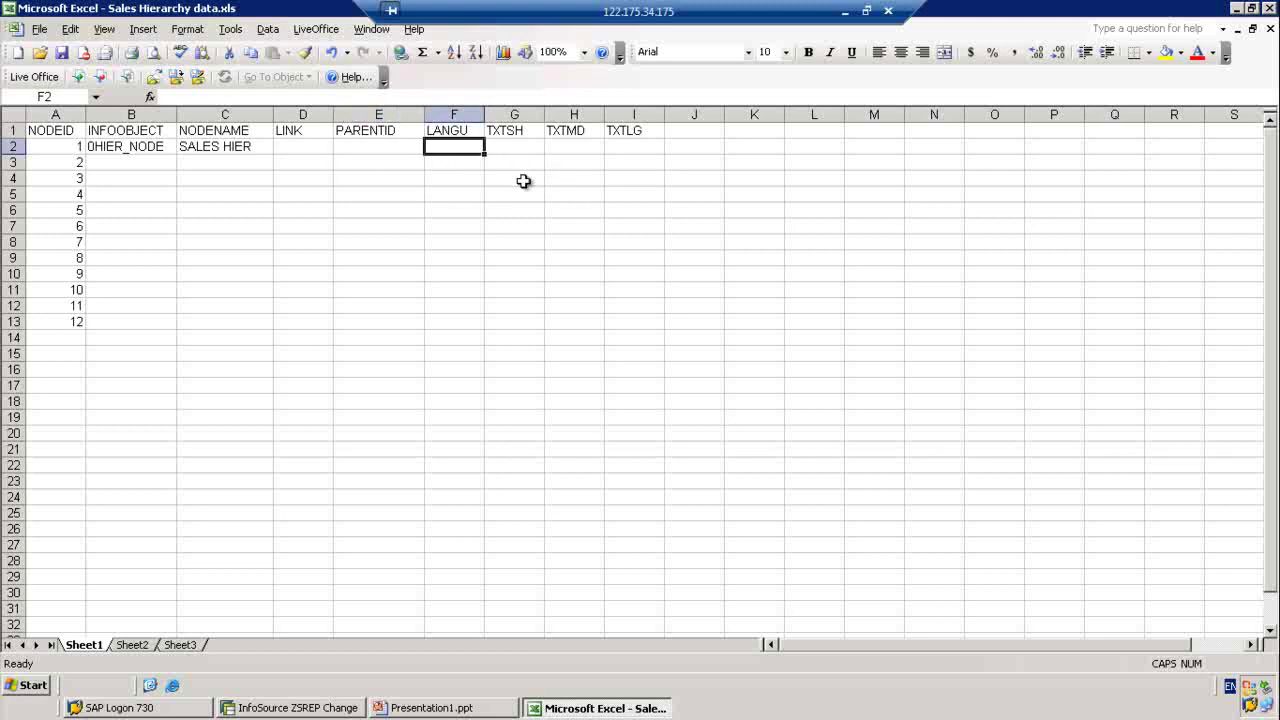
{"action": "type", "text": "E"}
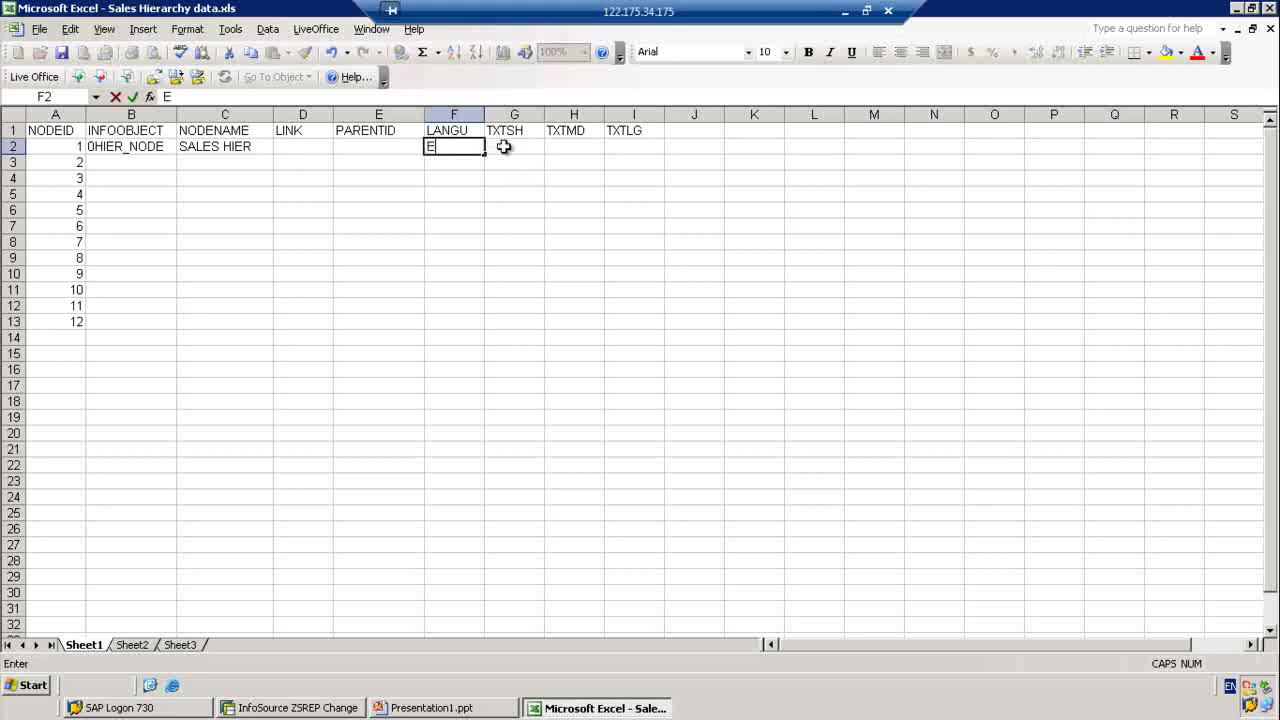
{"action": "left_click", "coordinate": [509, 149]}
{"action": "left_click", "coordinate": [449, 151]}
{"action": "left_click_drag", "start_coordinate": [484, 156], "coordinate": [480, 330]}
{"action": "left_click", "coordinate": [552, 228]}
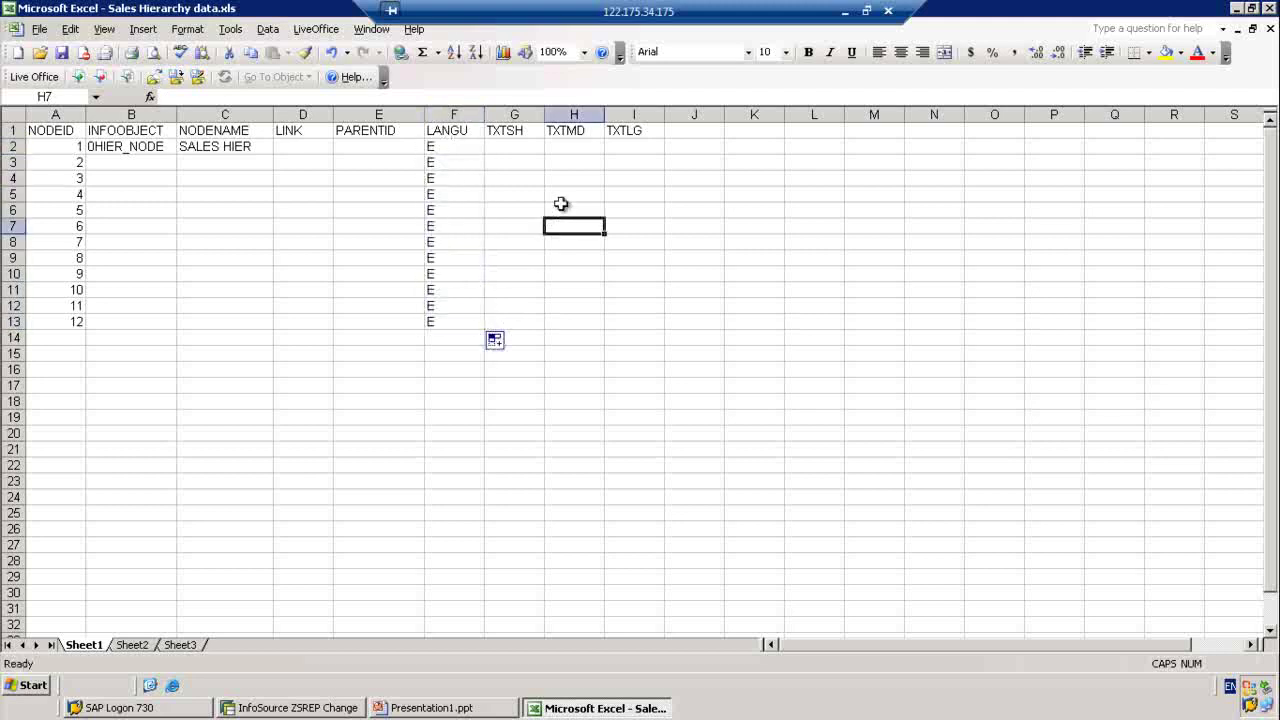
Step: Widen the TXTSH column and enter SALES HIERARCHY as the short text of node 1 in G2
{"action": "left_click", "coordinate": [516, 147]}
{"action": "left_click_drag", "start_coordinate": [544, 116], "coordinate": [624, 129]}
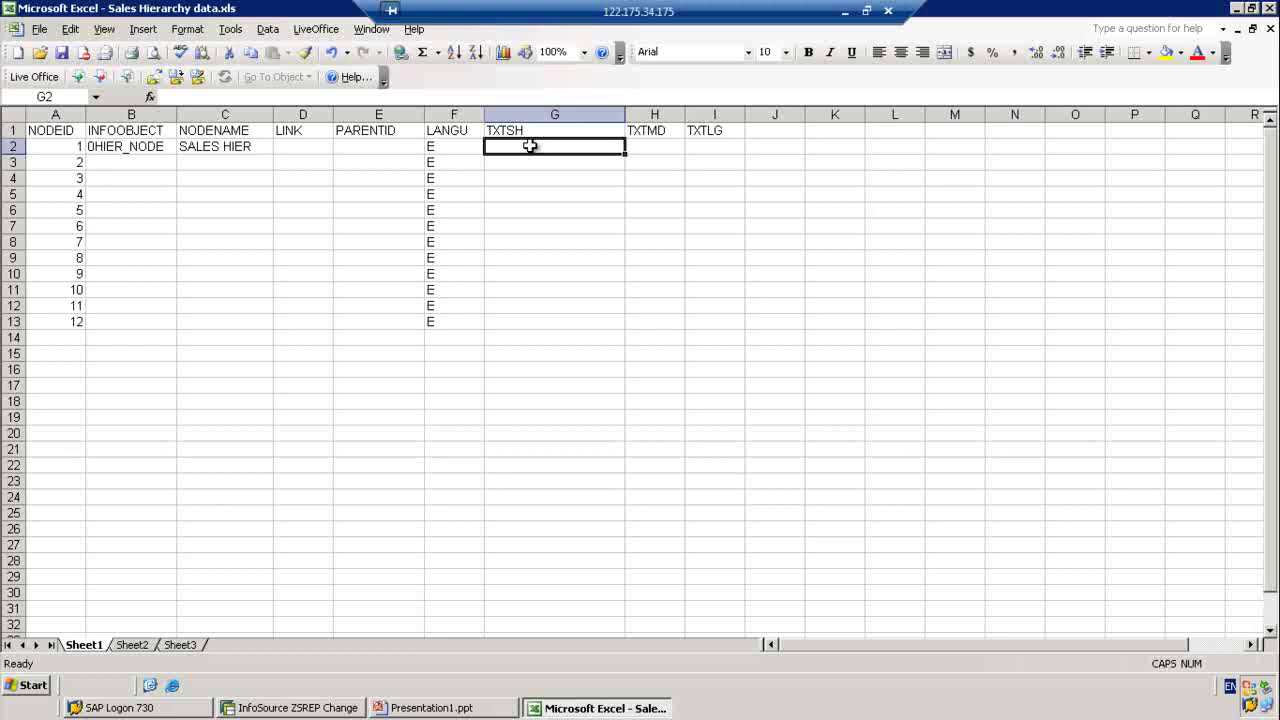
{"action": "type", "text": "SALES HIERARCHY"}
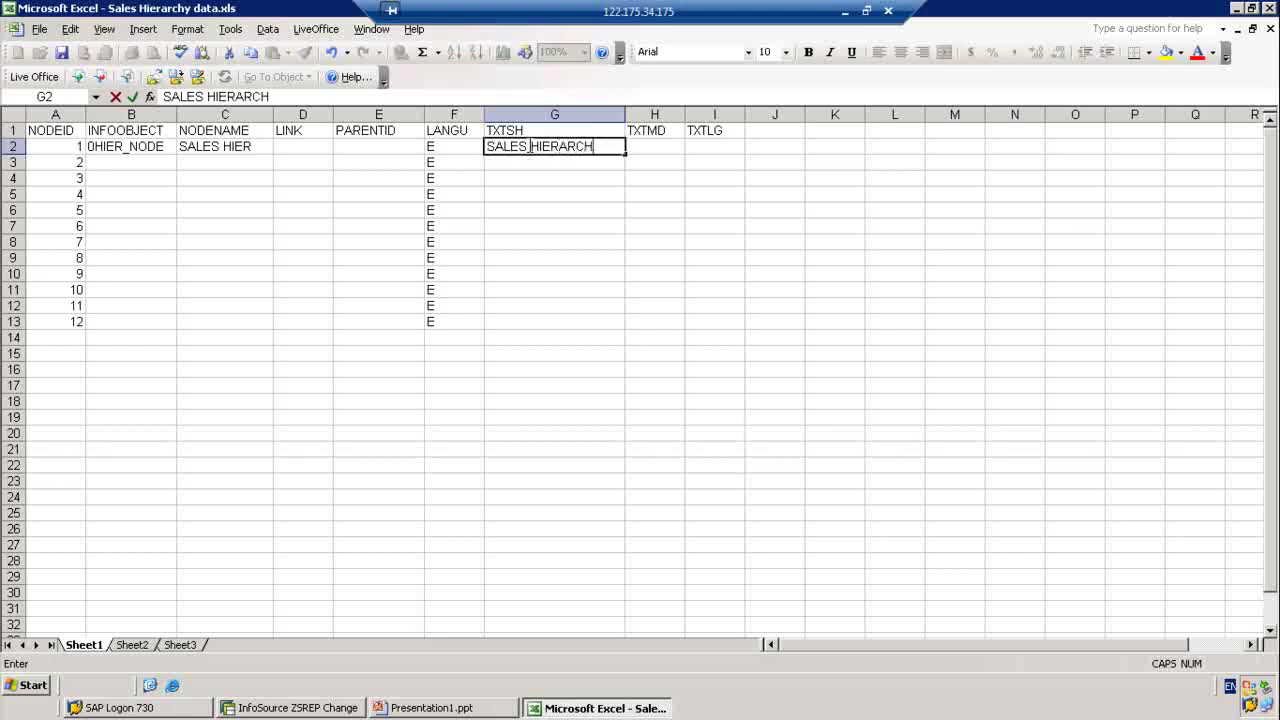
{"action": "left_click", "coordinate": [292, 182]}
{"action": "left_click", "coordinate": [297, 160]}
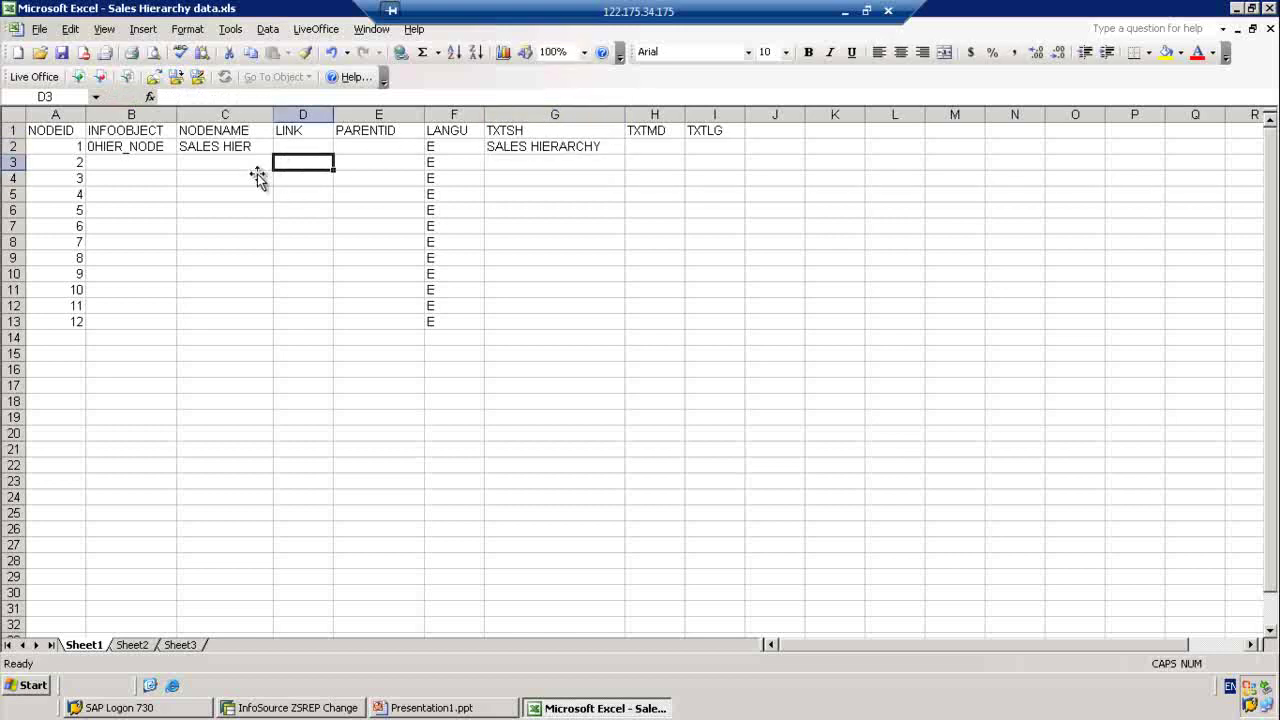
Step: Check the Europe (2) node in the PowerPoint hierarchy chart, with the INFOOBJECT cell of node 2 selected in Excel
{"action": "left_click", "coordinate": [105, 162]}
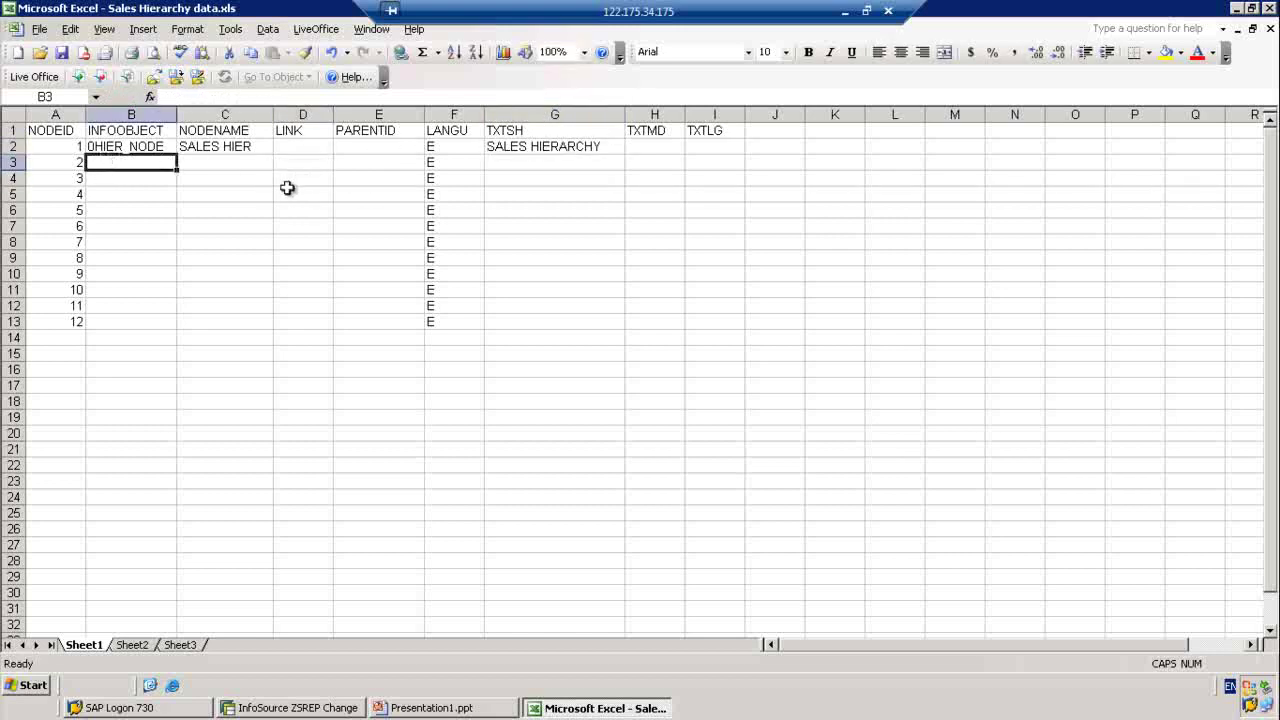
{"action": "left_click", "coordinate": [458, 708]}
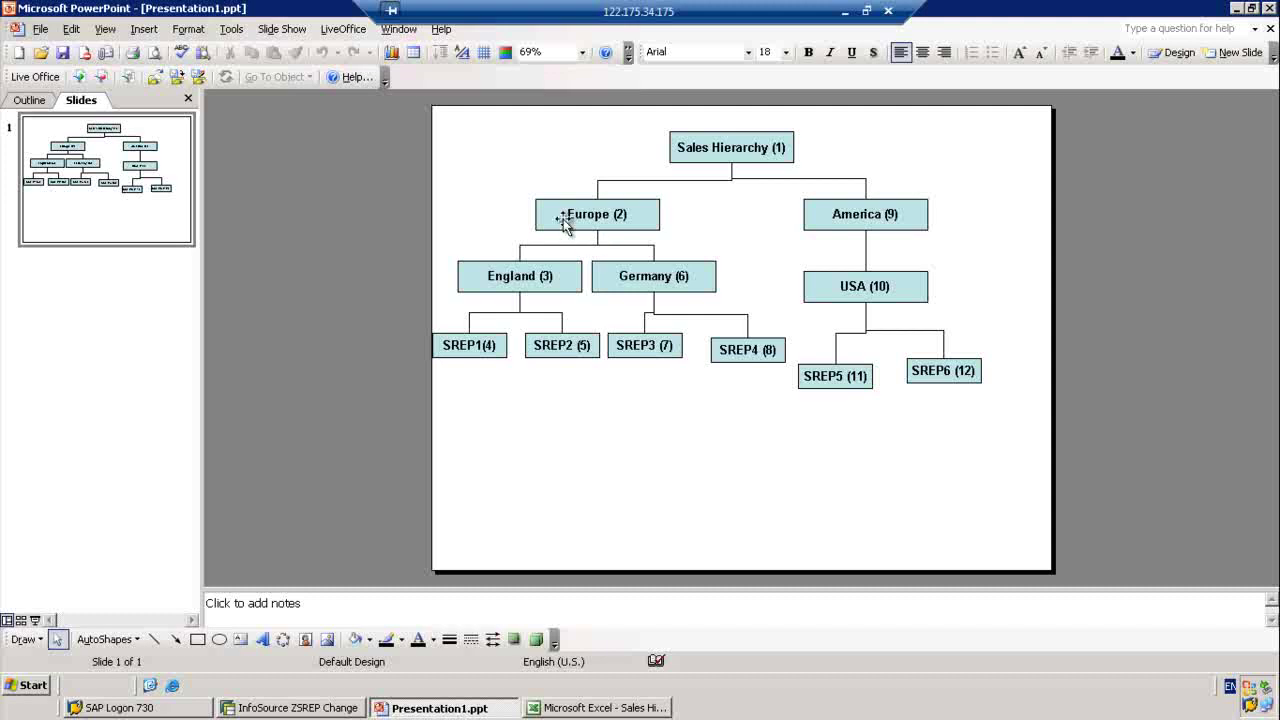
{"action": "left_click", "coordinate": [461, 713]}
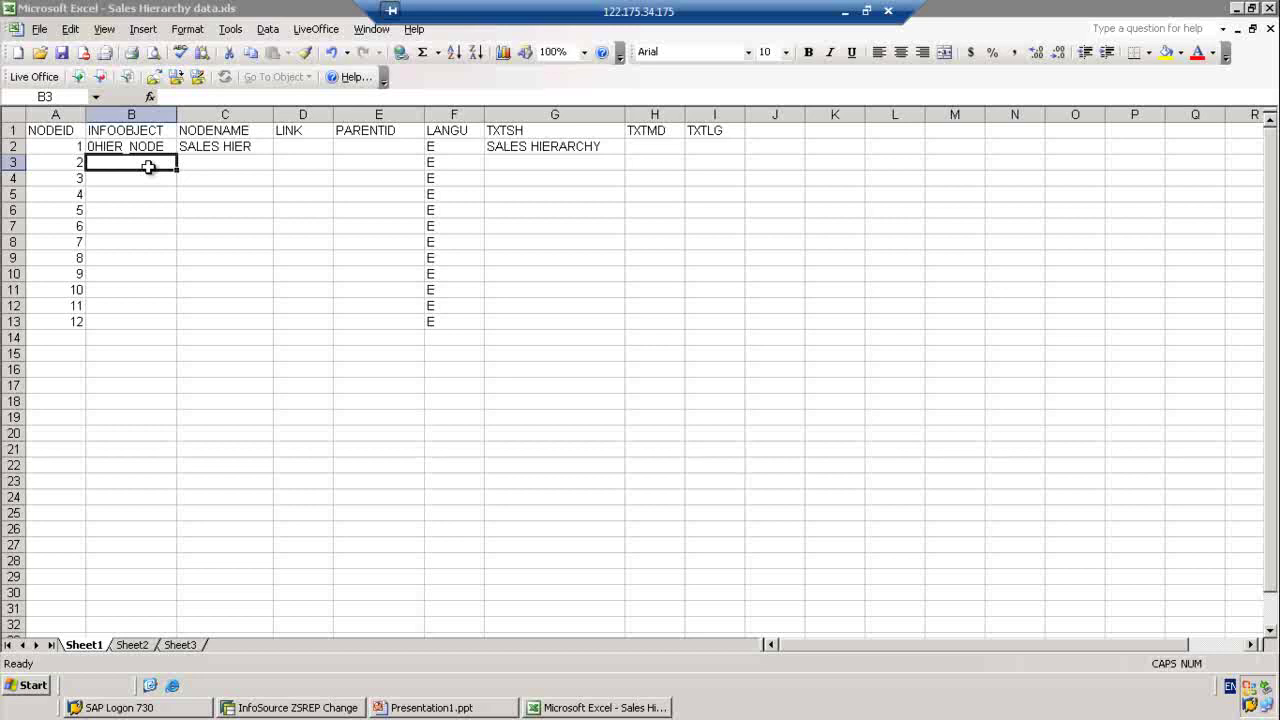
Step: Switch to SAP, confirm and save the ZSREP_HIER hierarchy structure, and activate the transfer rules
{"action": "left_click", "coordinate": [285, 707]}
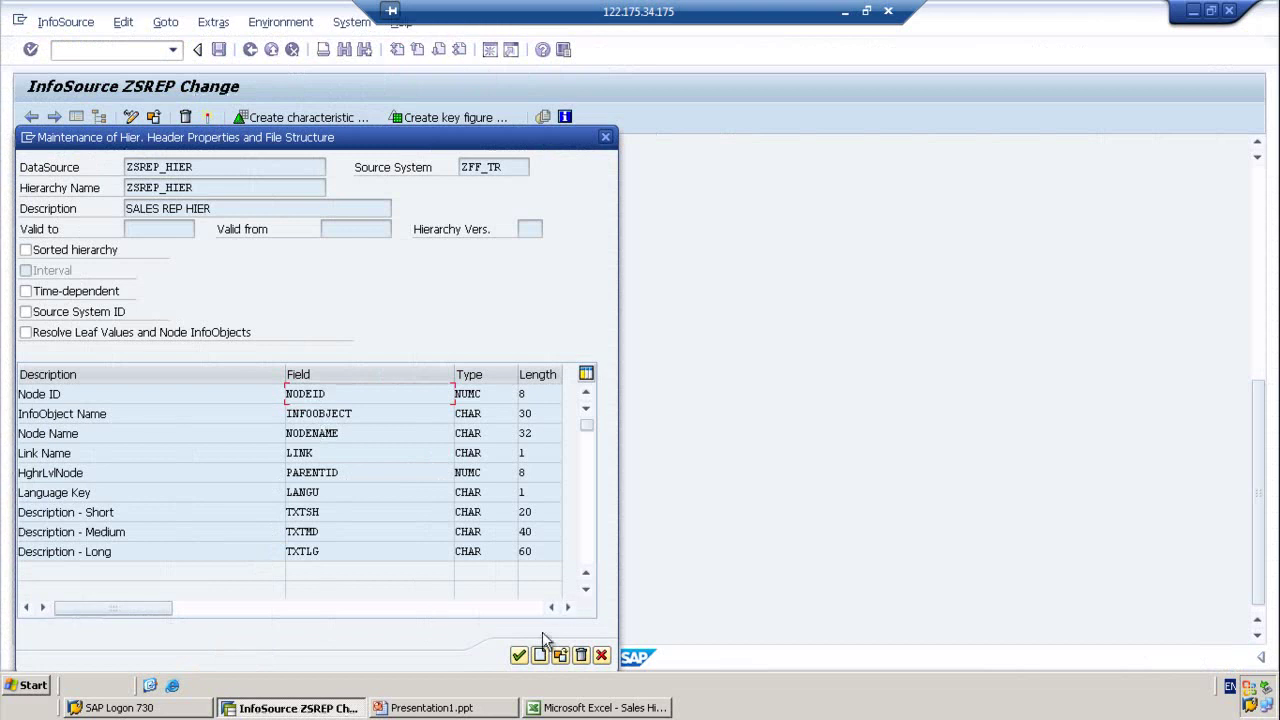
{"action": "left_click", "coordinate": [519, 655]}
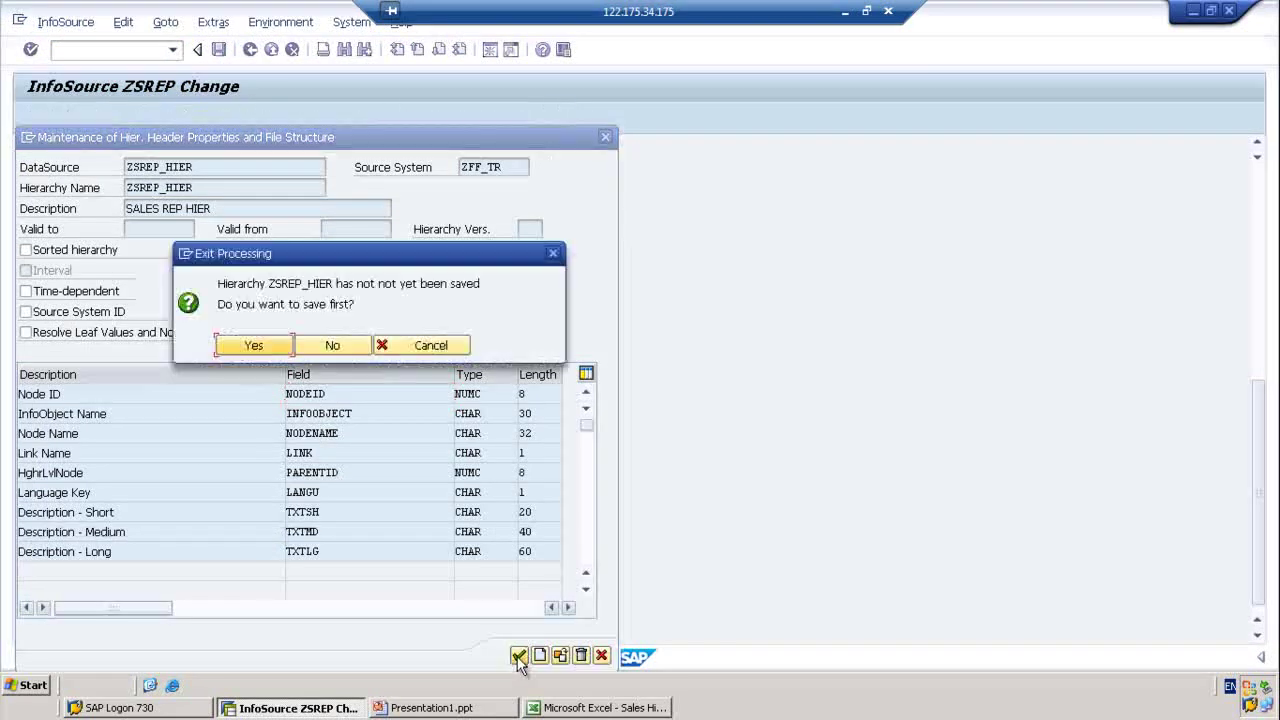
{"action": "left_click", "coordinate": [250, 356]}
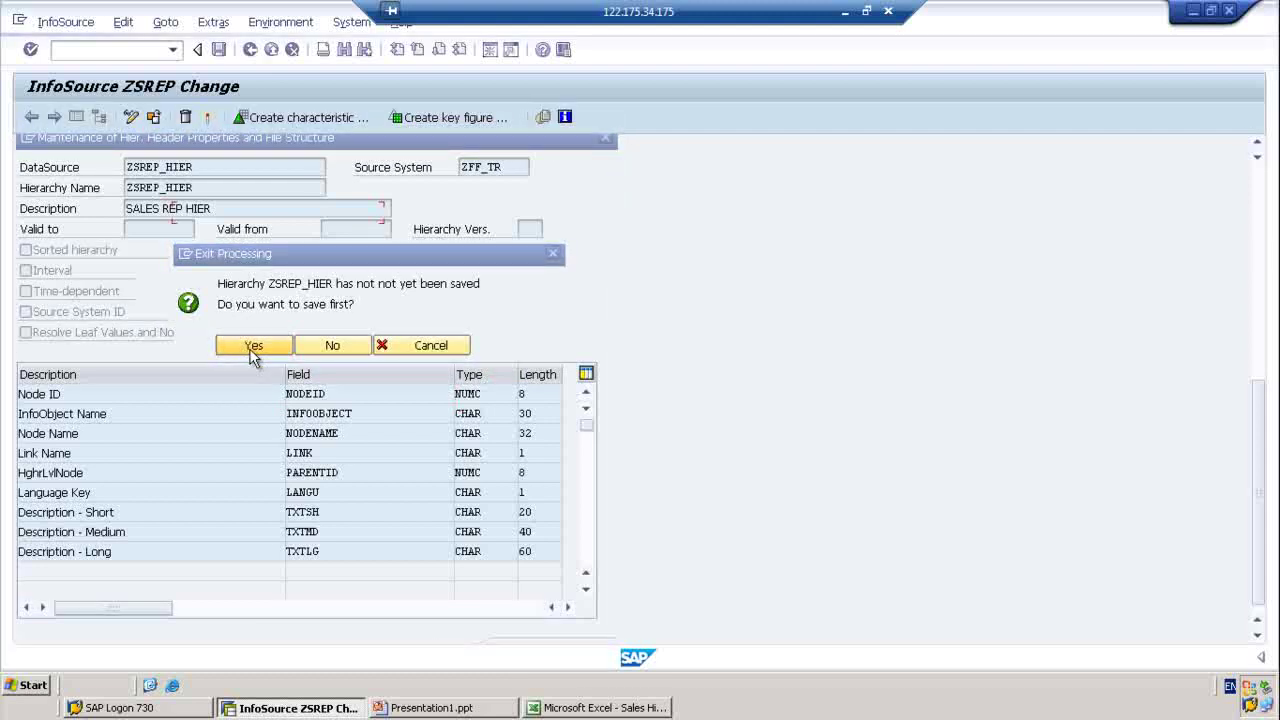
{"action": "left_click", "coordinate": [207, 119]}
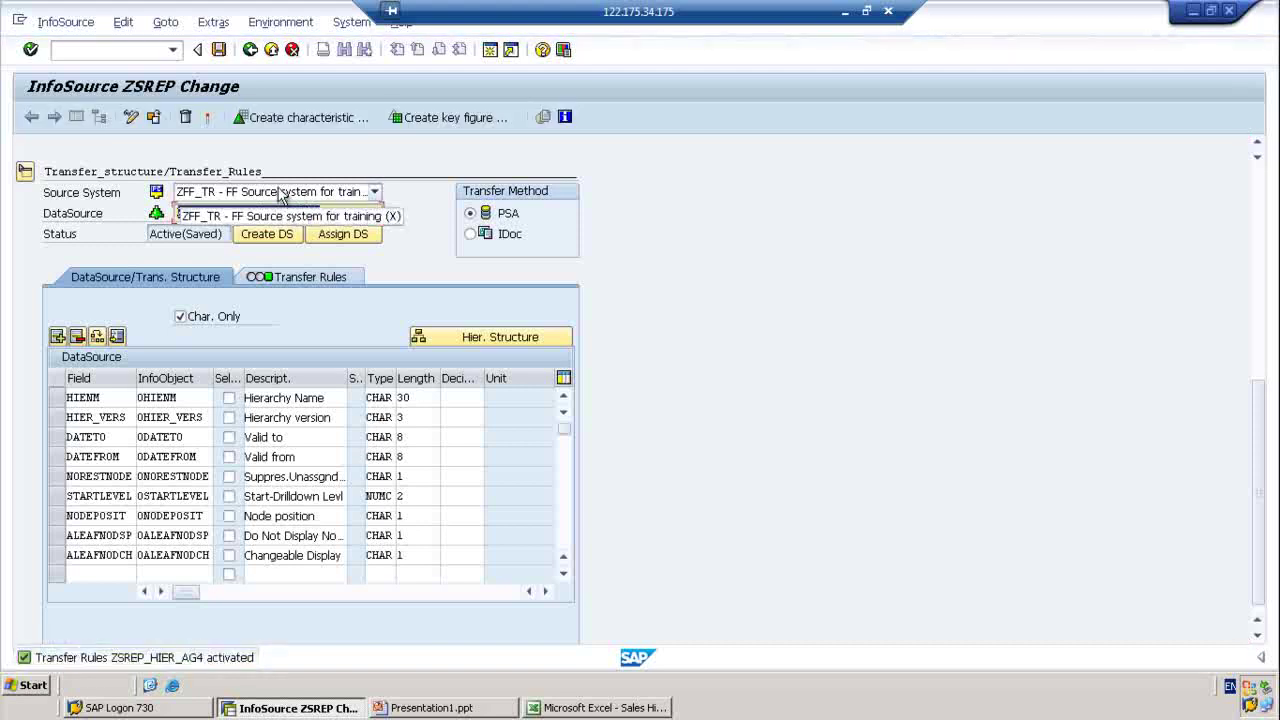
Step: Leave the InfoSource and open the SALES REPRESENTATIVE (ZSREP) characteristic from SALES CATALOG in the InfoObjects tree
{"action": "left_click", "coordinate": [250, 49]}
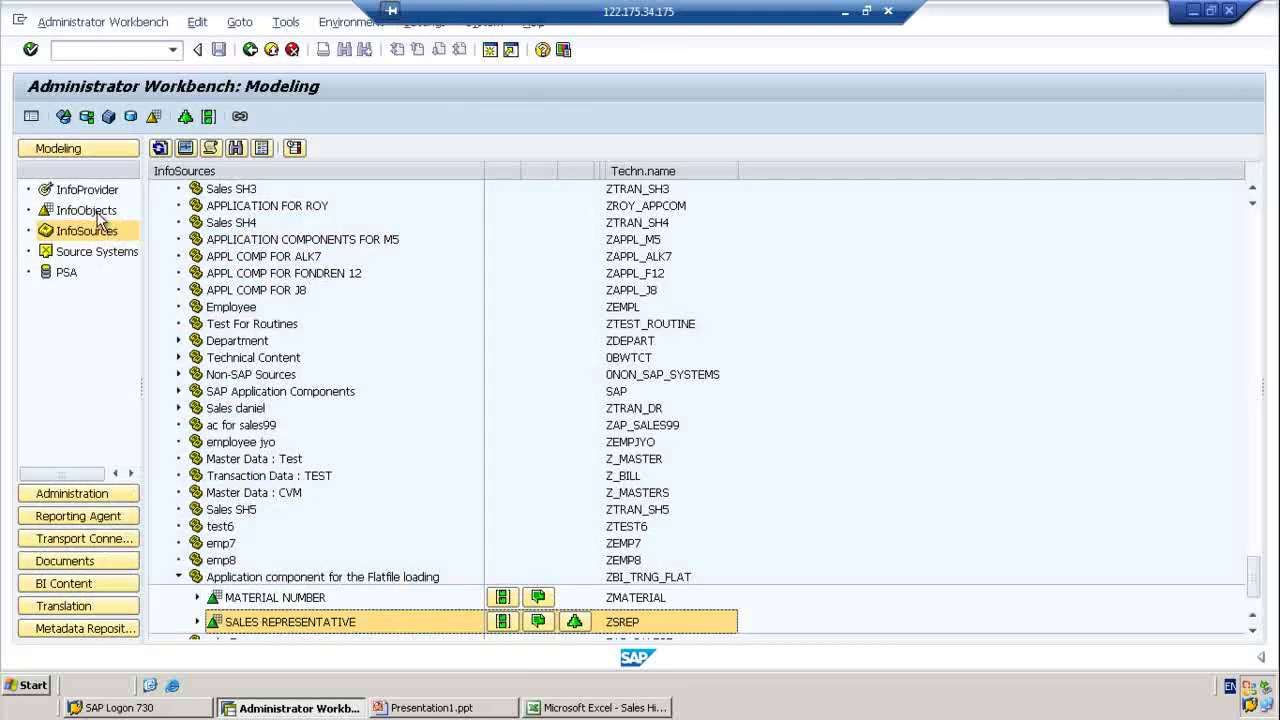
{"action": "left_click", "coordinate": [101, 218]}
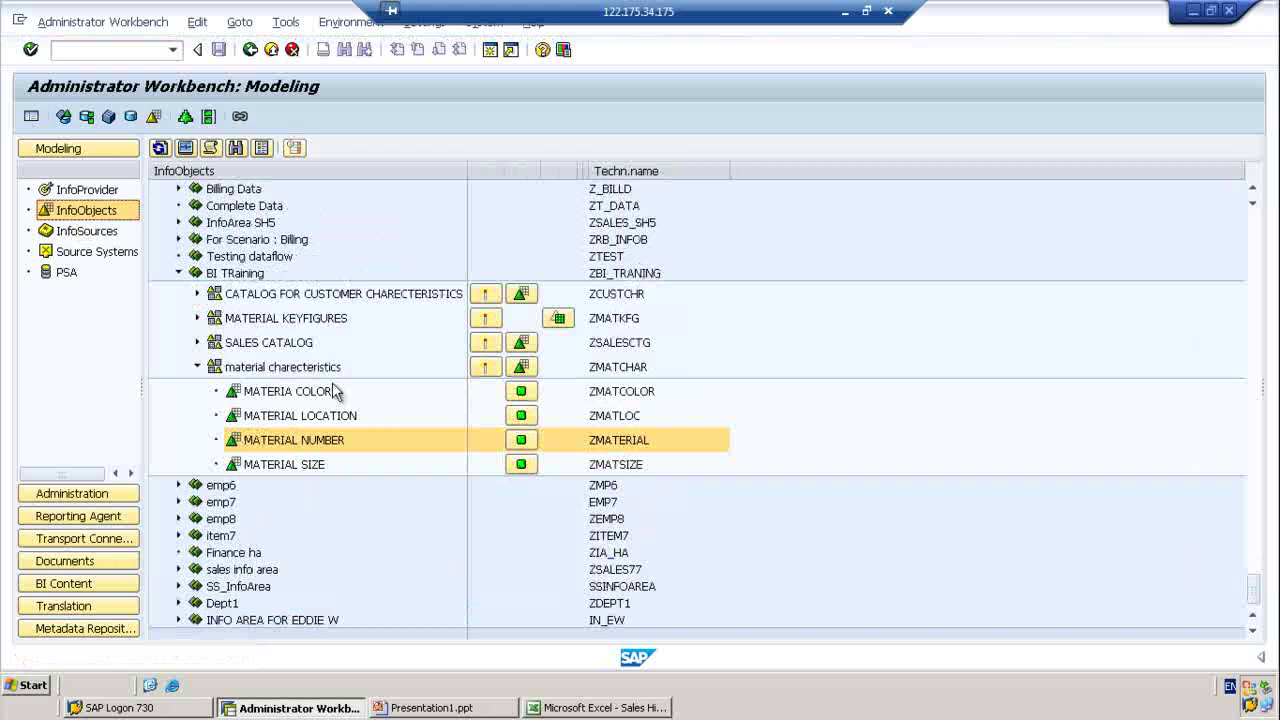
{"action": "left_click", "coordinate": [196, 343]}
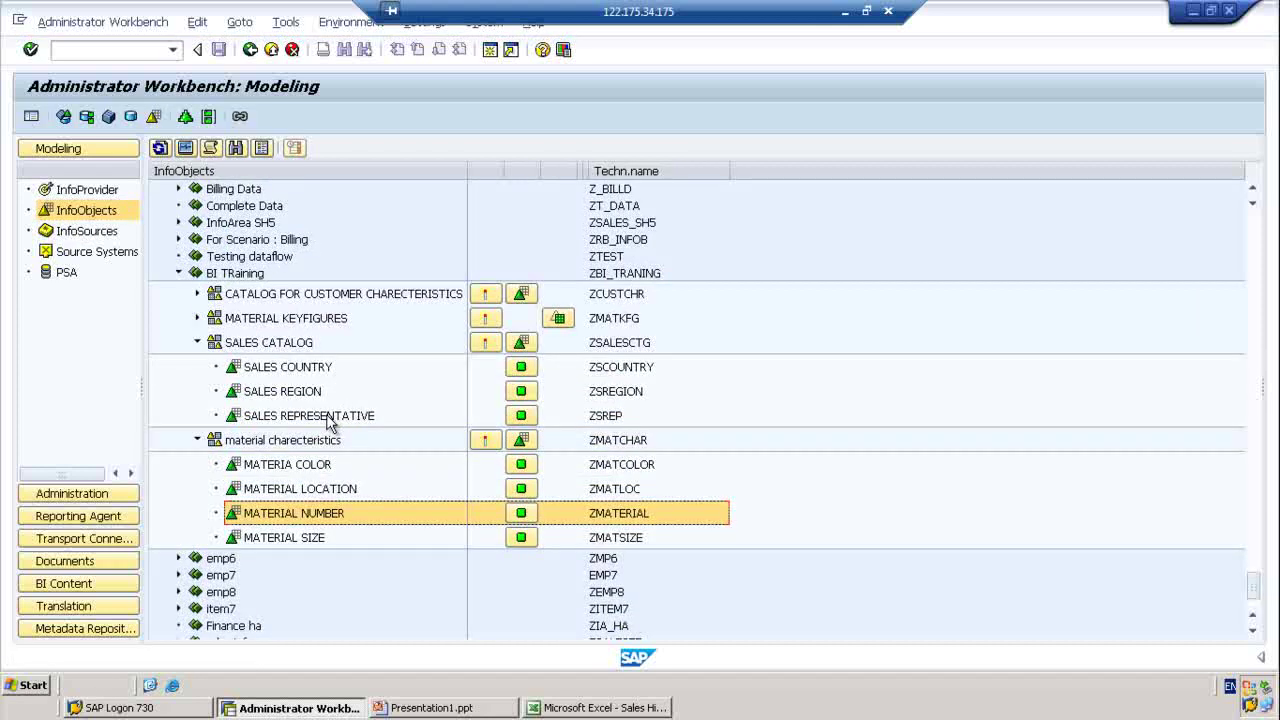
{"action": "left_click", "coordinate": [333, 416]}
{"action": "double_click", "coordinate": [333, 416]}
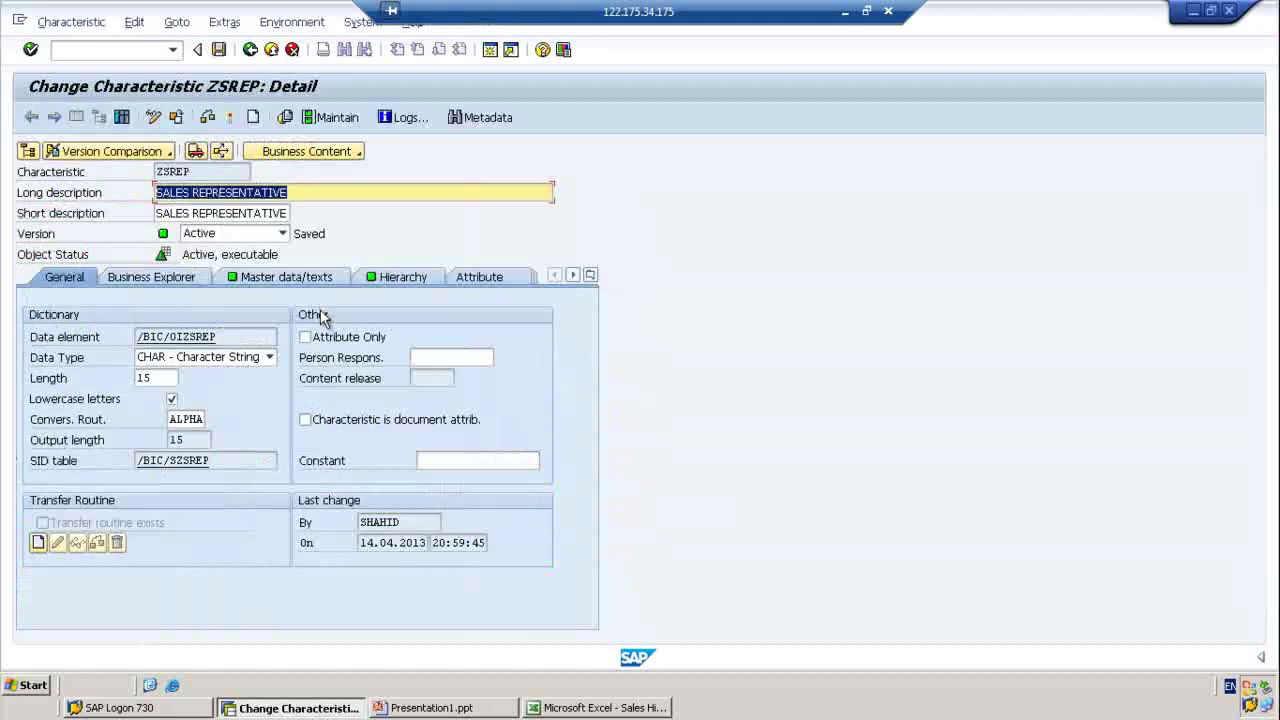
Step: Examine the external characteristics ZSCOUNTRY and ZSREGION in the hierarchy settings of ZSREP
{"action": "left_click", "coordinate": [381, 277]}
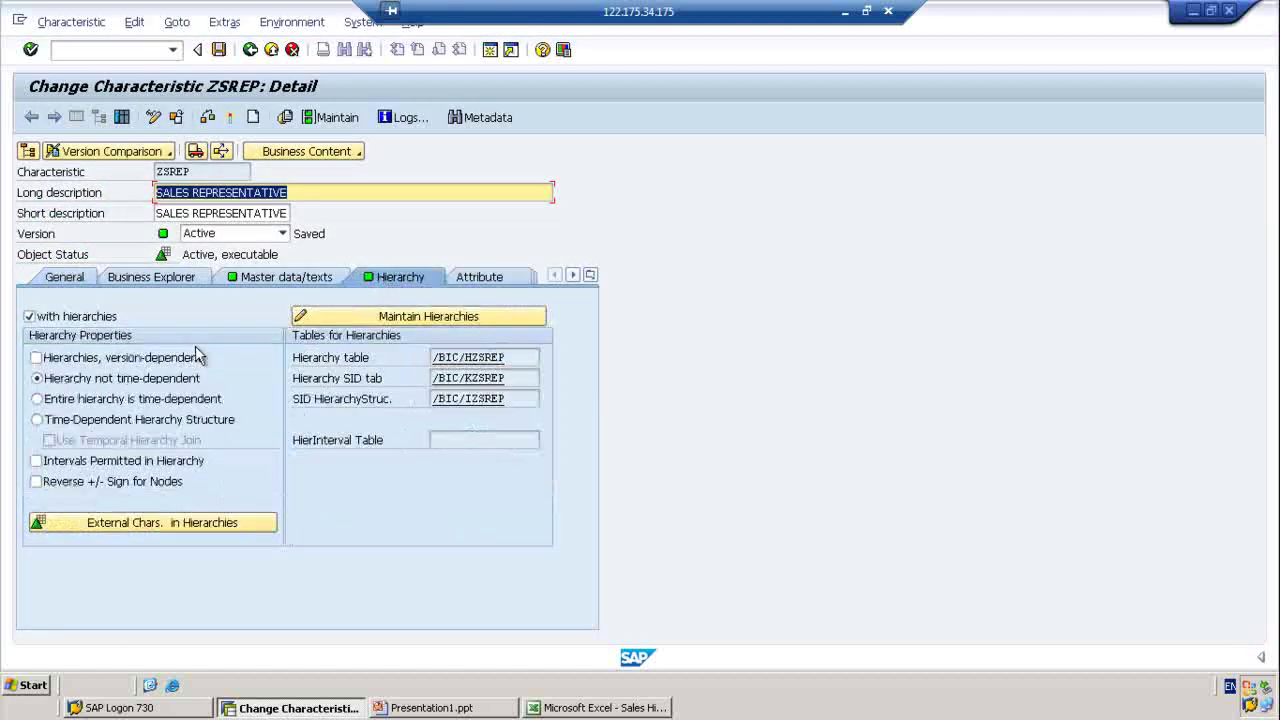
{"action": "left_click", "coordinate": [154, 526]}
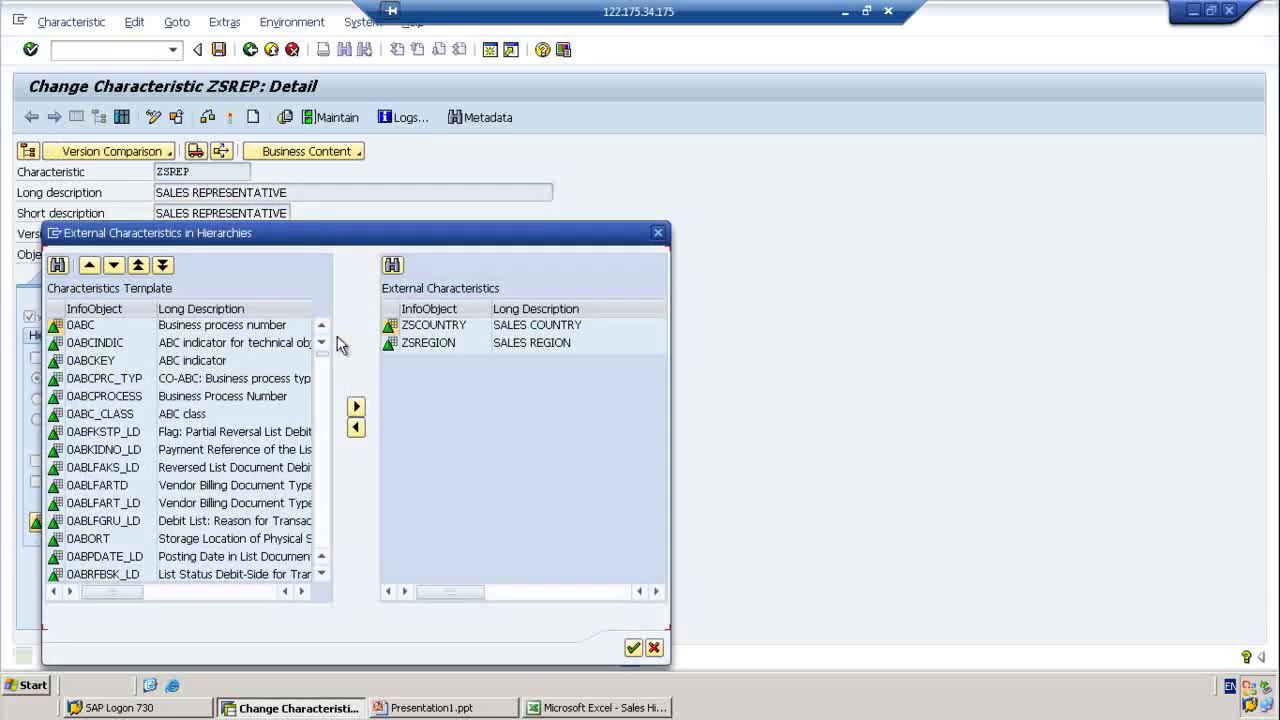
{"action": "left_click", "coordinate": [445, 337]}
{"action": "left_click", "coordinate": [444, 332]}
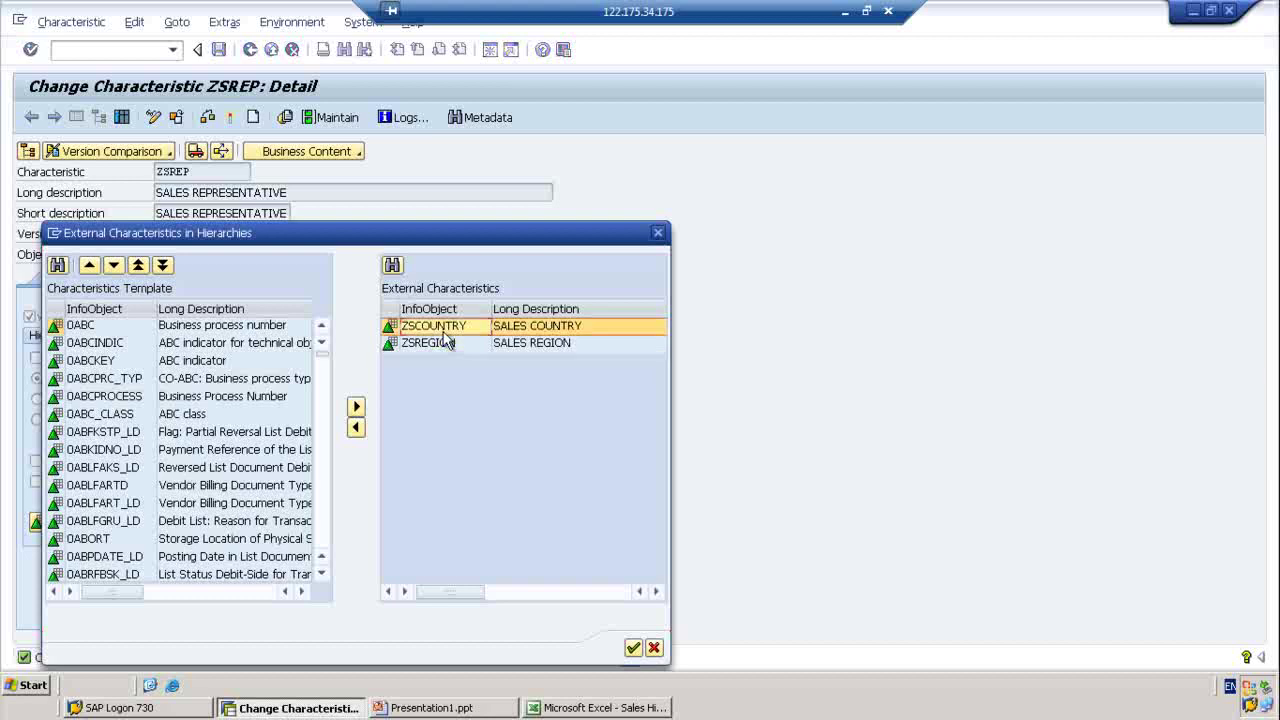
{"action": "left_click", "coordinate": [445, 345]}
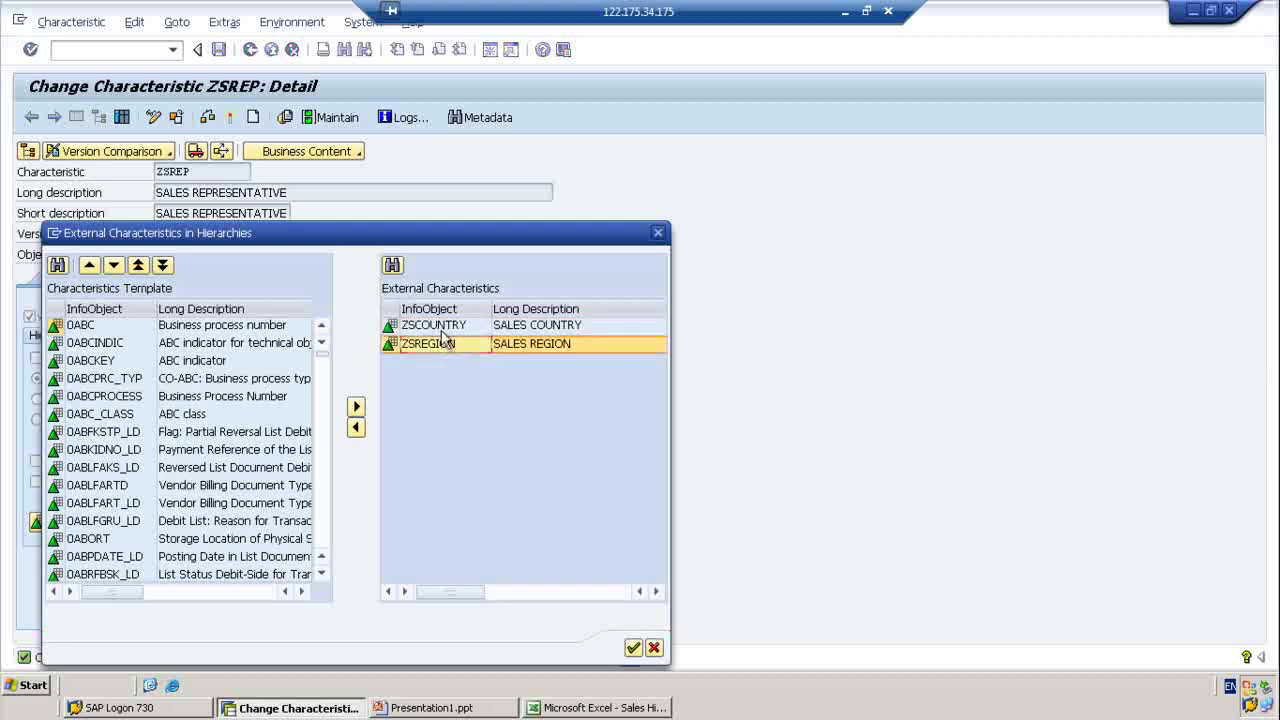
{"action": "left_click", "coordinate": [443, 334]}
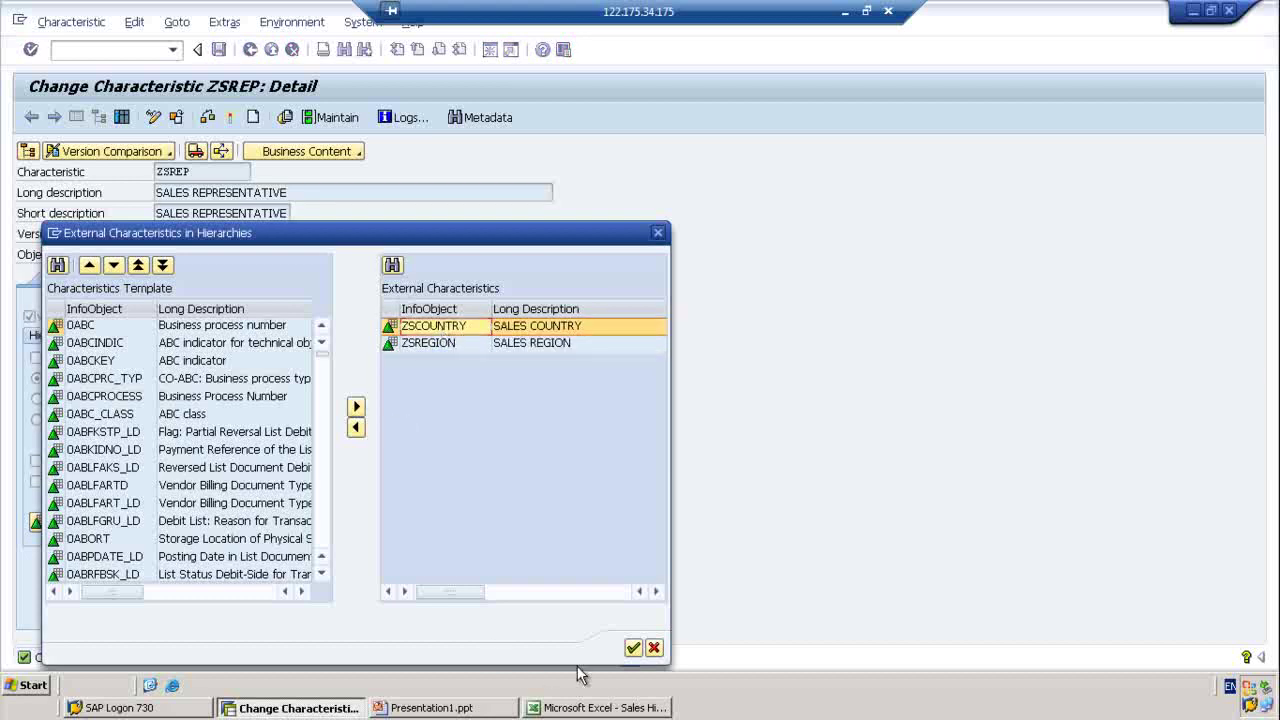
Step: Consult the PowerPoint hierarchy chart, switch to Excel and enter ZSREGION as the INFOOBJECT of node 2 in B3
{"action": "left_click", "coordinate": [461, 709]}
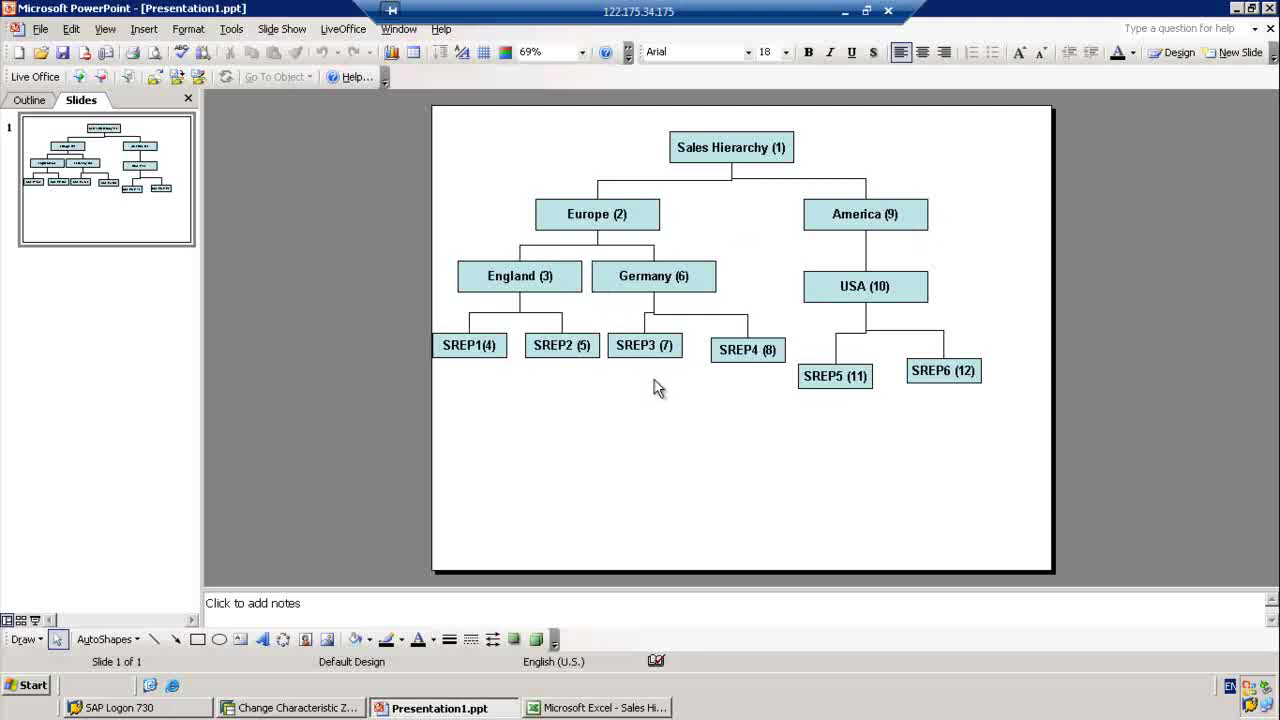
{"action": "left_click", "coordinate": [607, 710]}
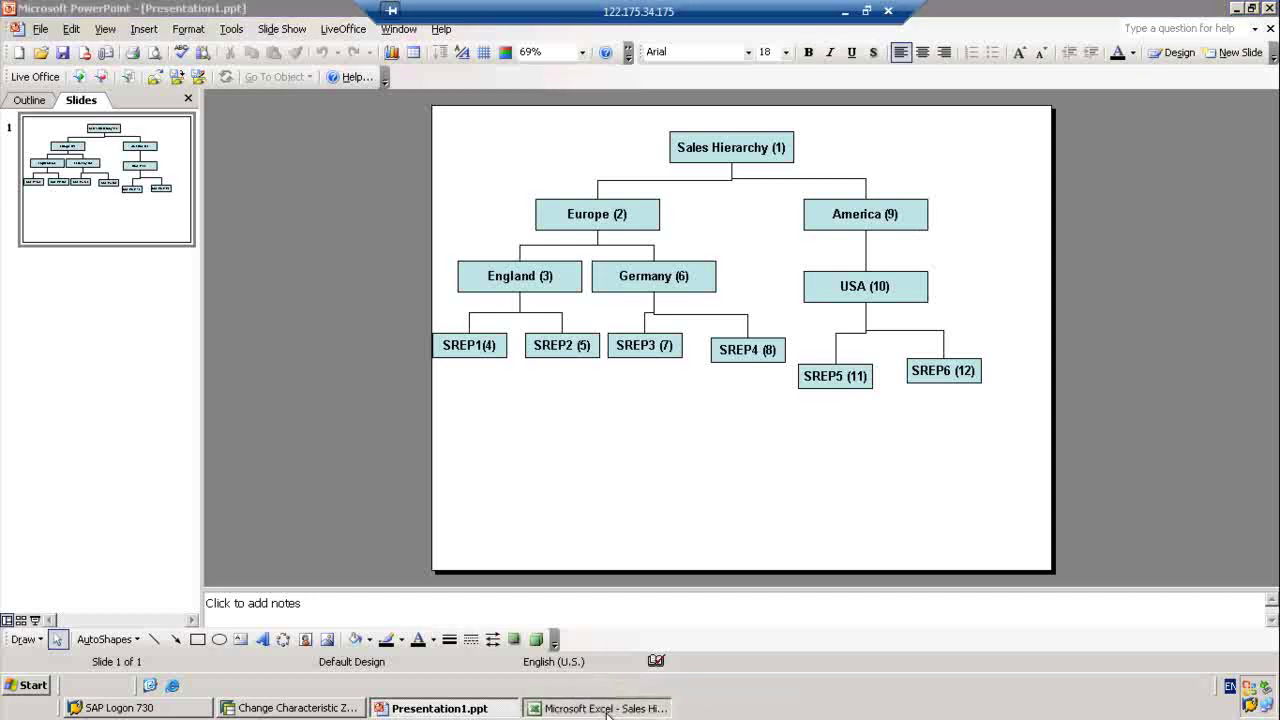
{"action": "left_click", "coordinate": [140, 179]}
{"action": "left_click", "coordinate": [137, 164]}
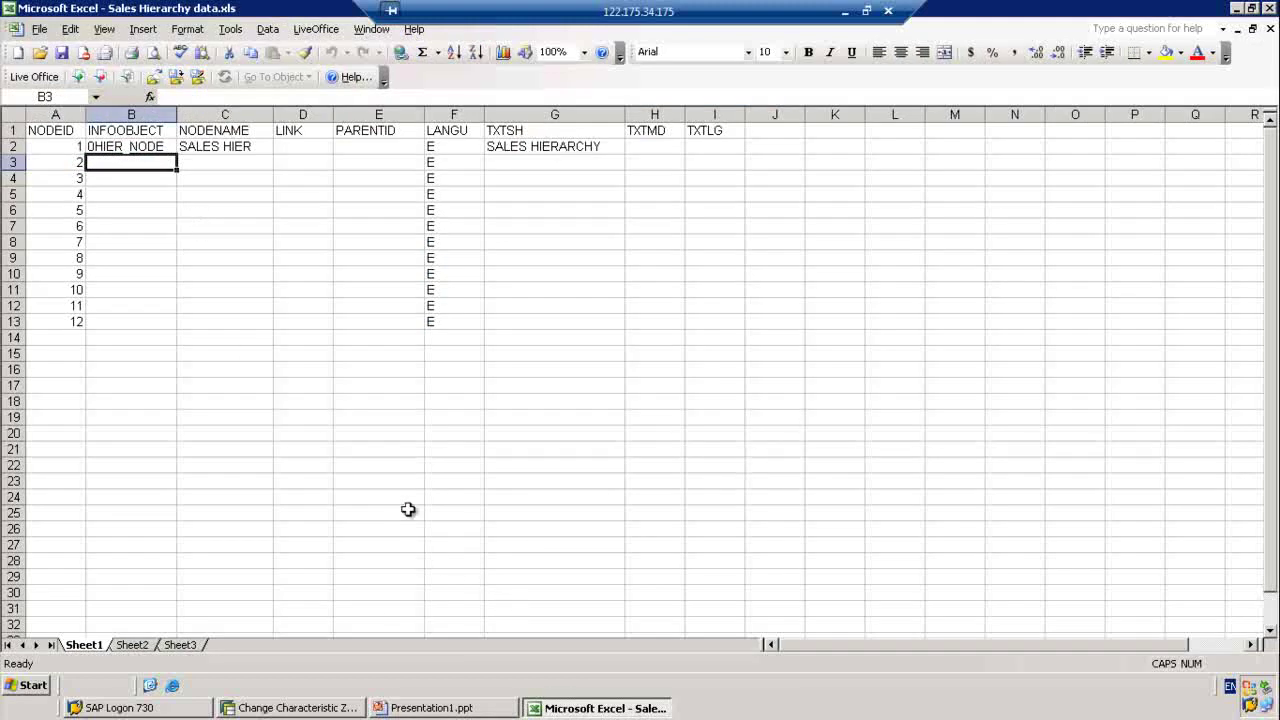
{"action": "type", "text": "ZS"}
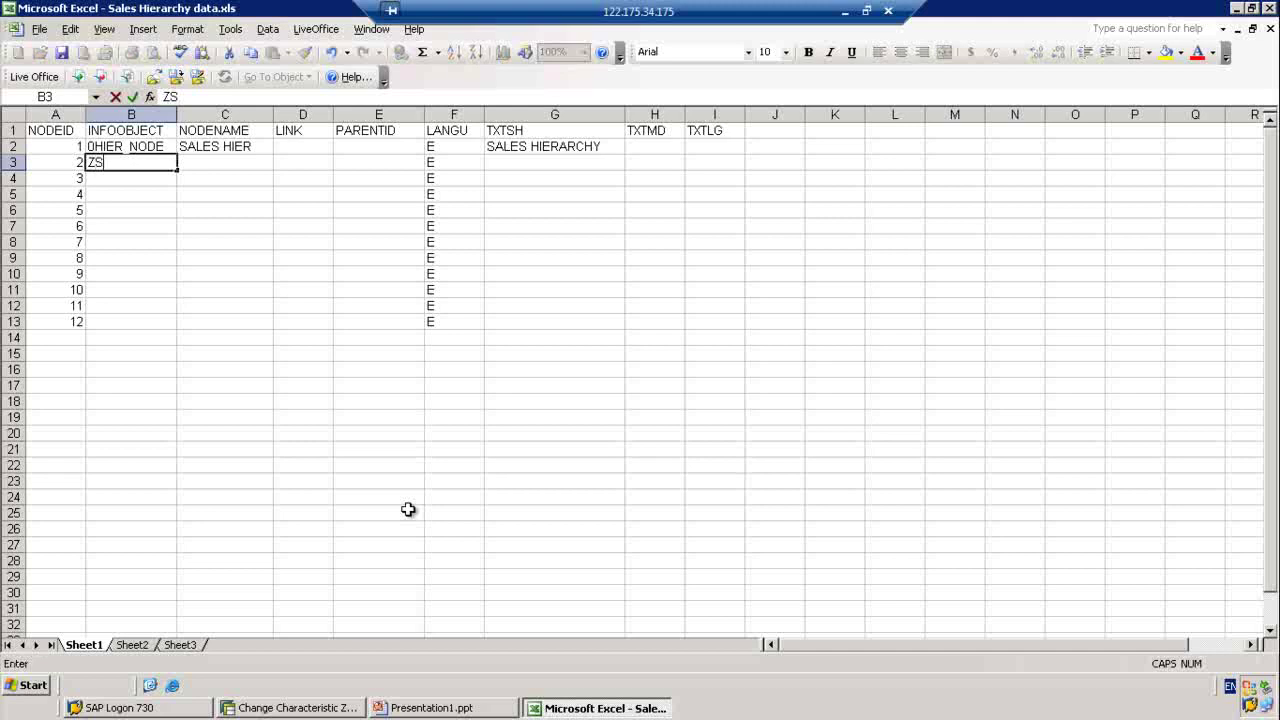
{"action": "type", "text": "REGION"}
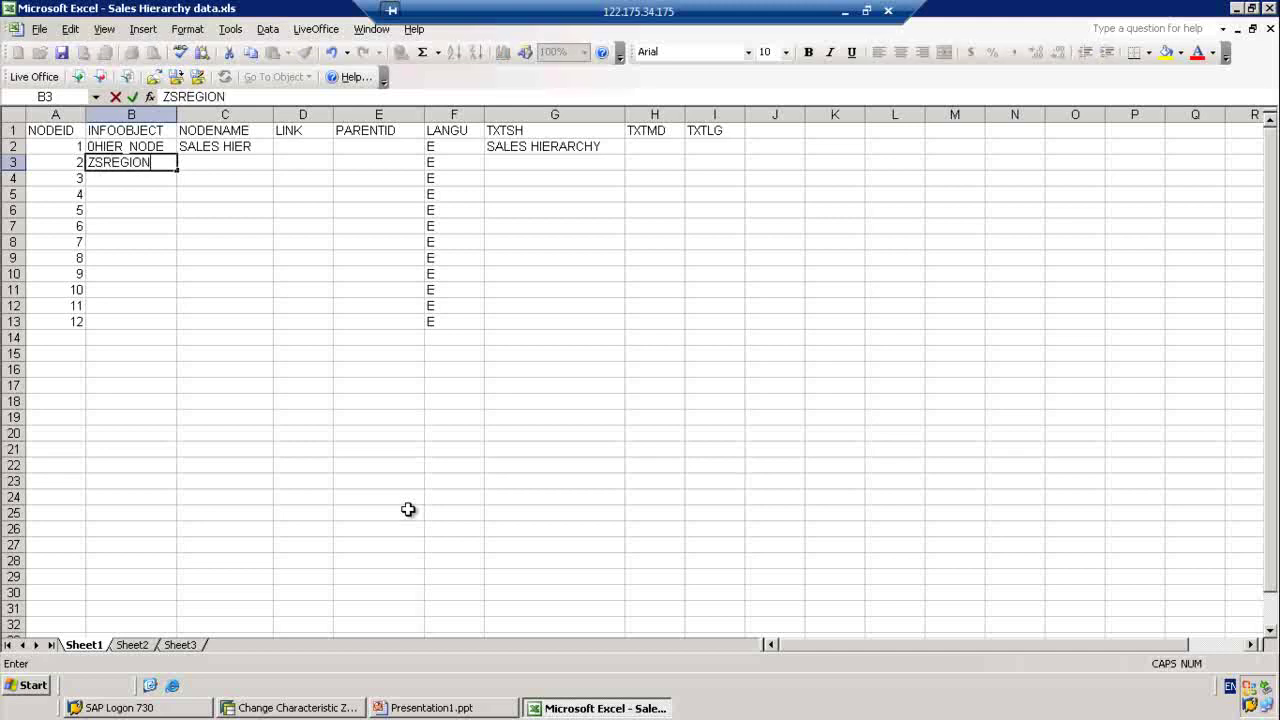
Step: Select the NODENAME cell of node 2 (C3) and look up that node in the PowerPoint hierarchy chart
{"action": "left_click", "coordinate": [243, 167]}
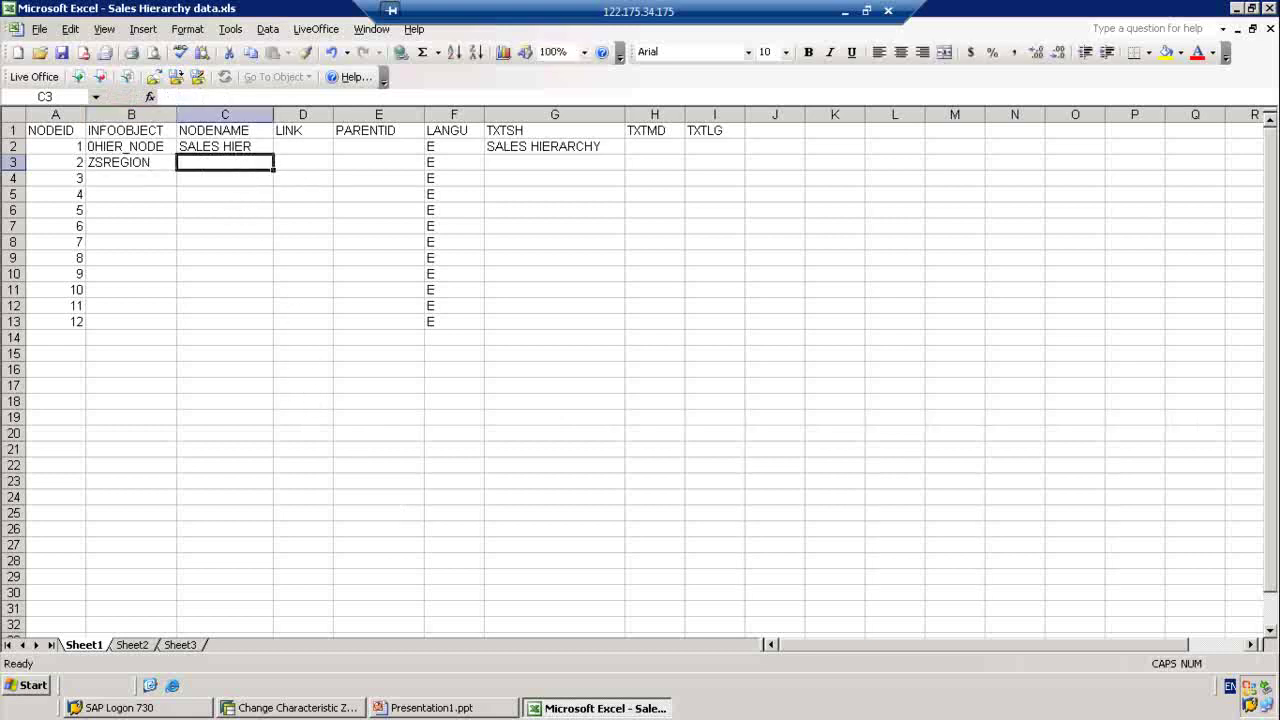
{"action": "left_click", "coordinate": [447, 708]}
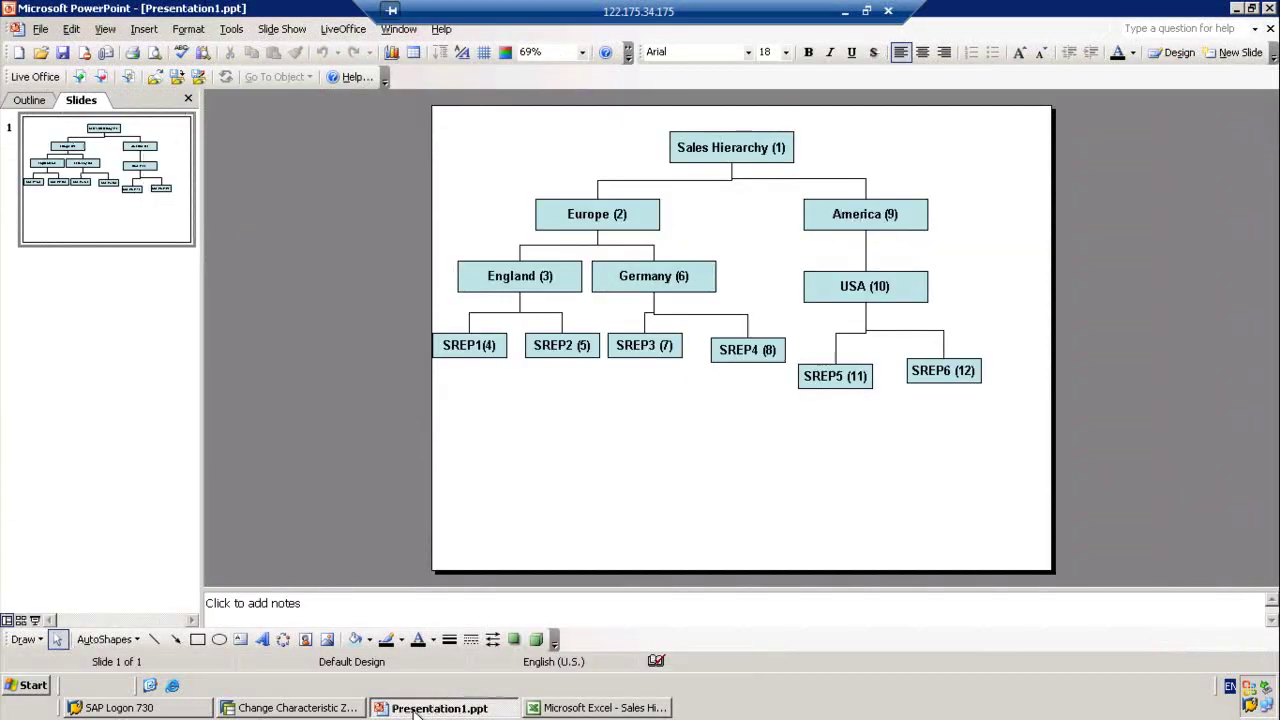